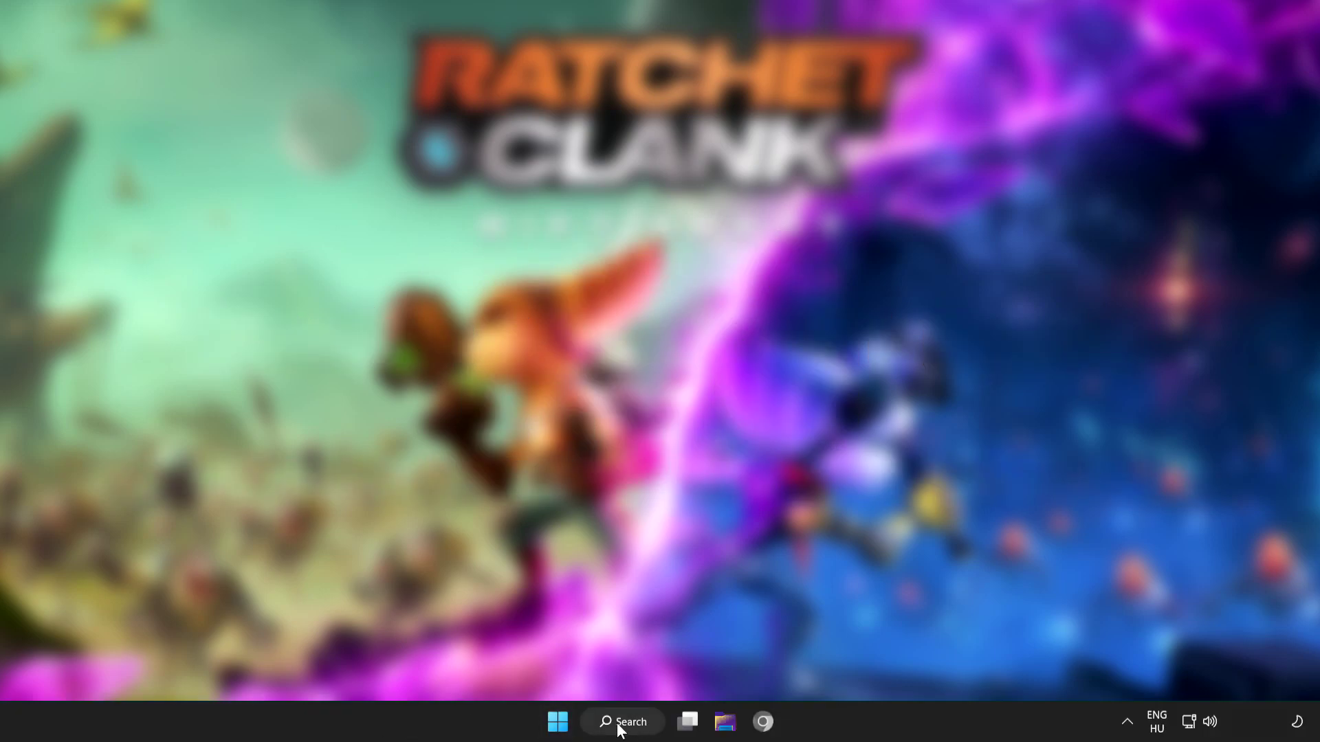
Search Windows for 'device manager' to find the Device Manager app
{"action": "left_click", "coordinate": [627, 727]}
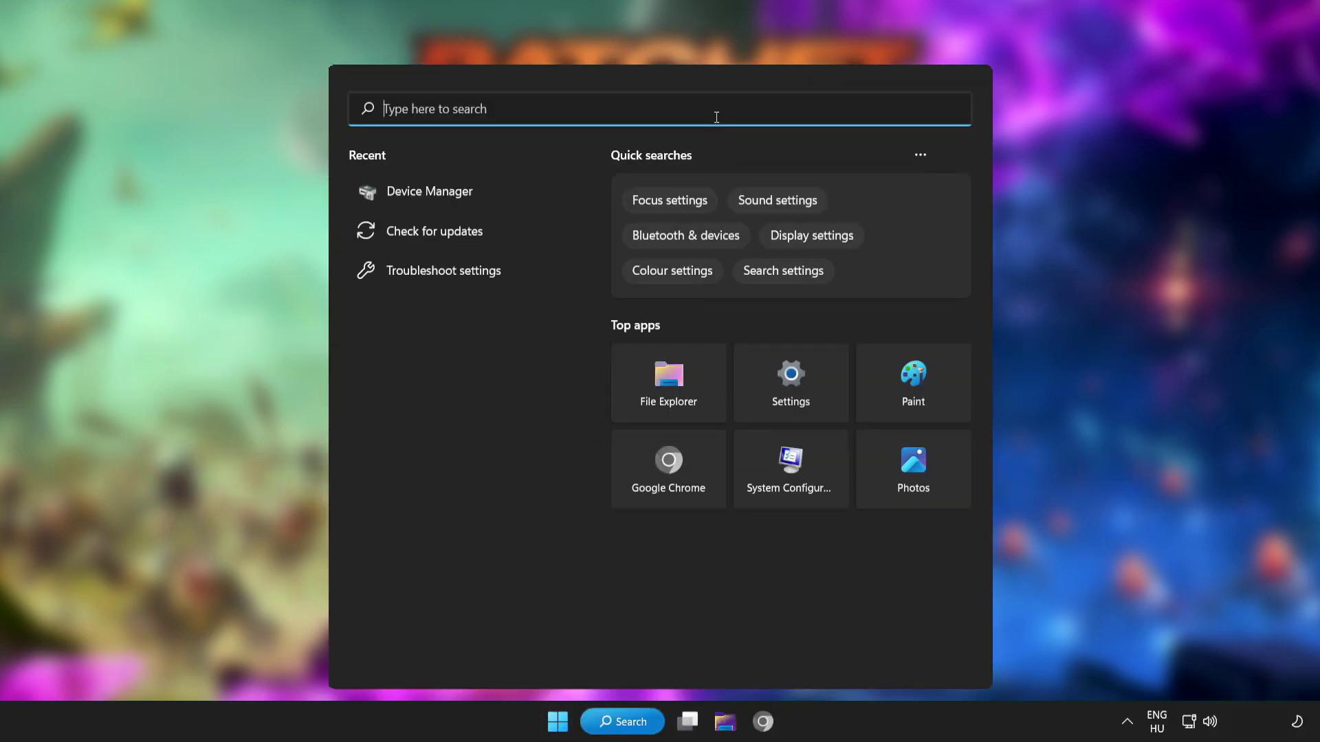
{"action": "type", "text": "dev"}
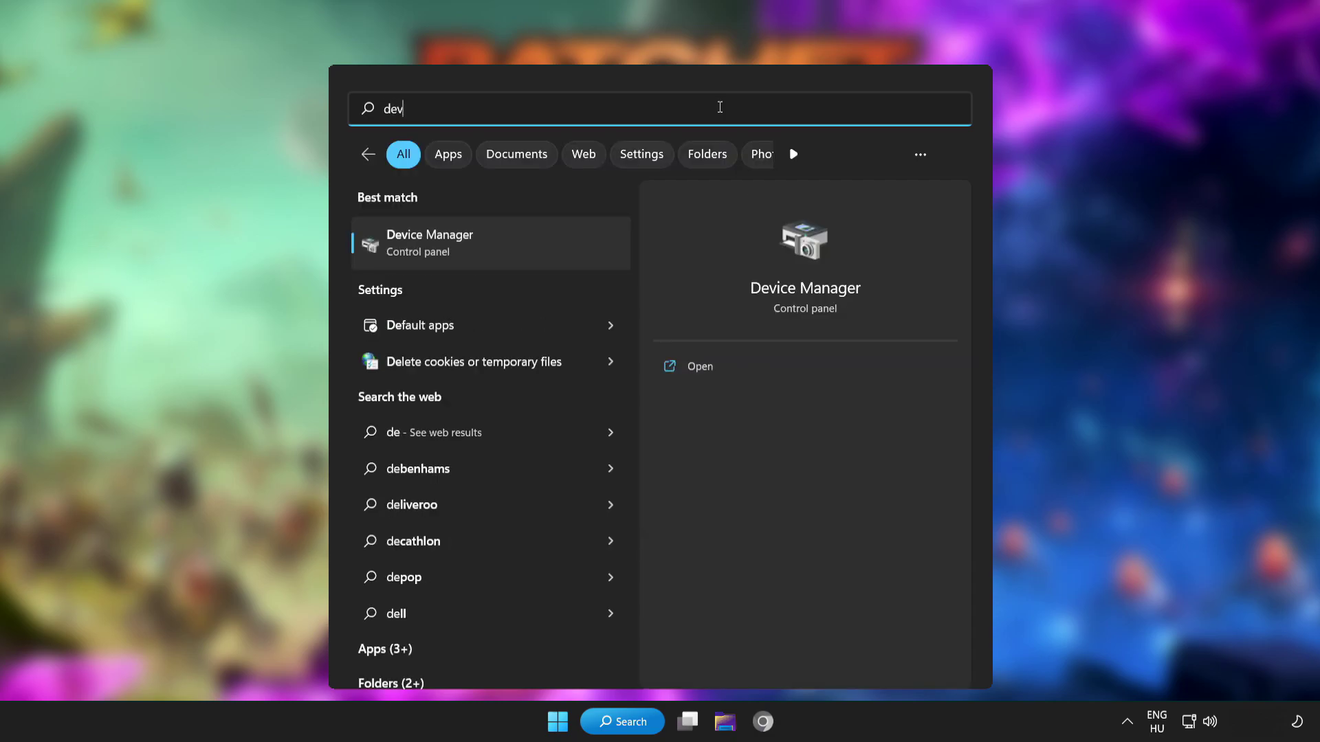
{"action": "type", "text": "ice manager"}
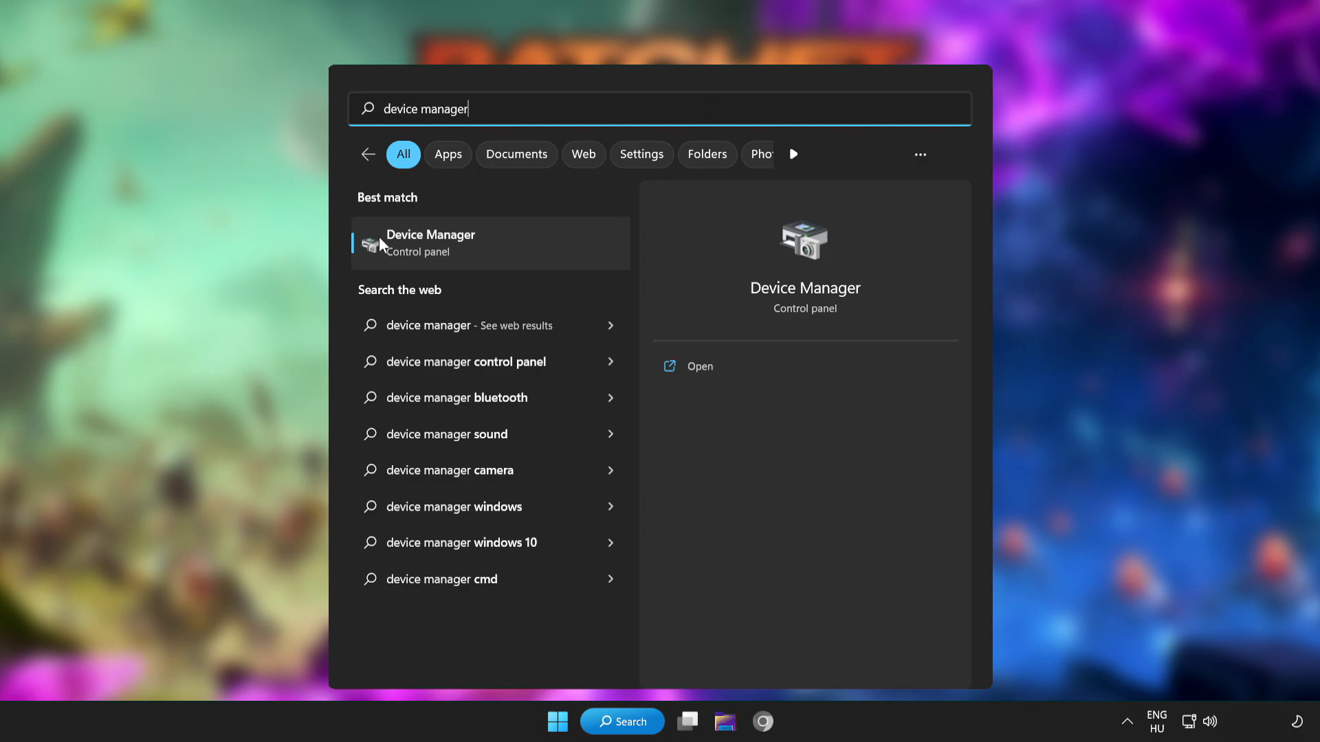
Launch Device Manager maximized and bring up actions for the VMware SVGA 3D display adapter
{"action": "left_click", "coordinate": [549, 243]}
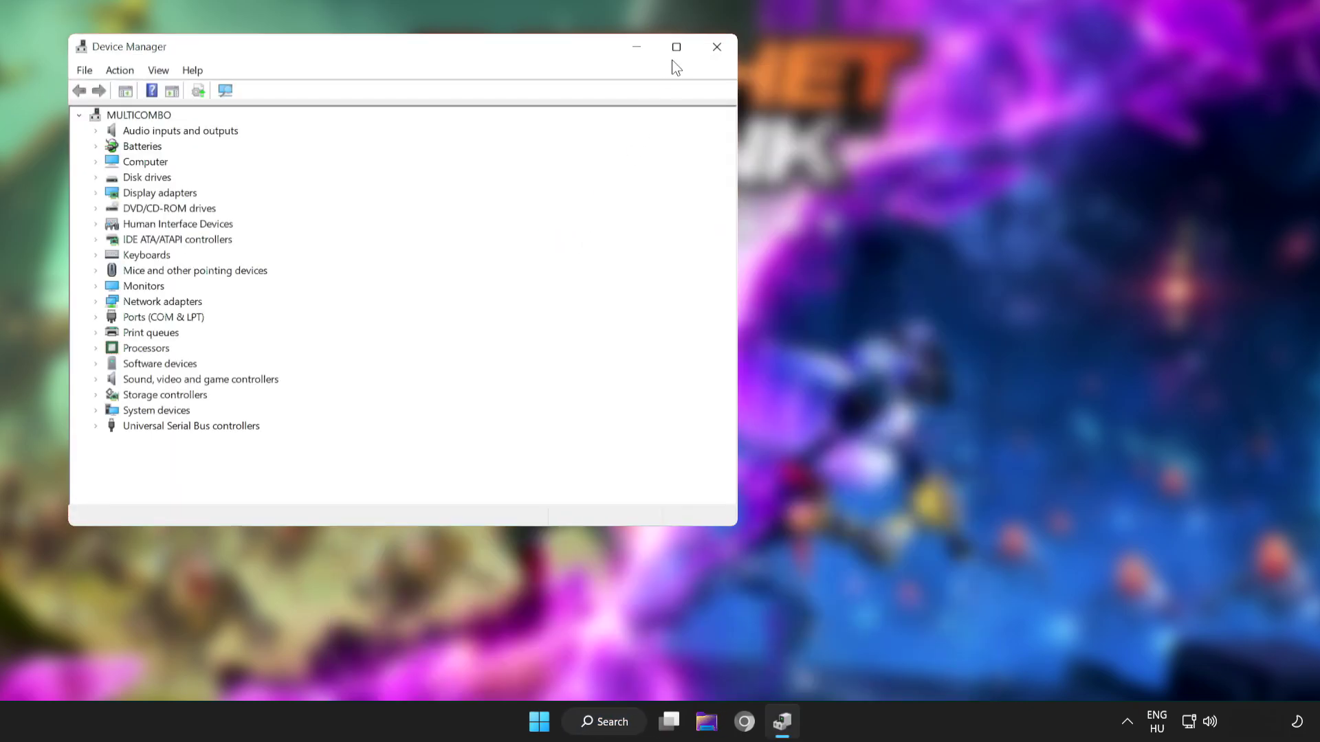
{"action": "left_click", "coordinate": [675, 49]}
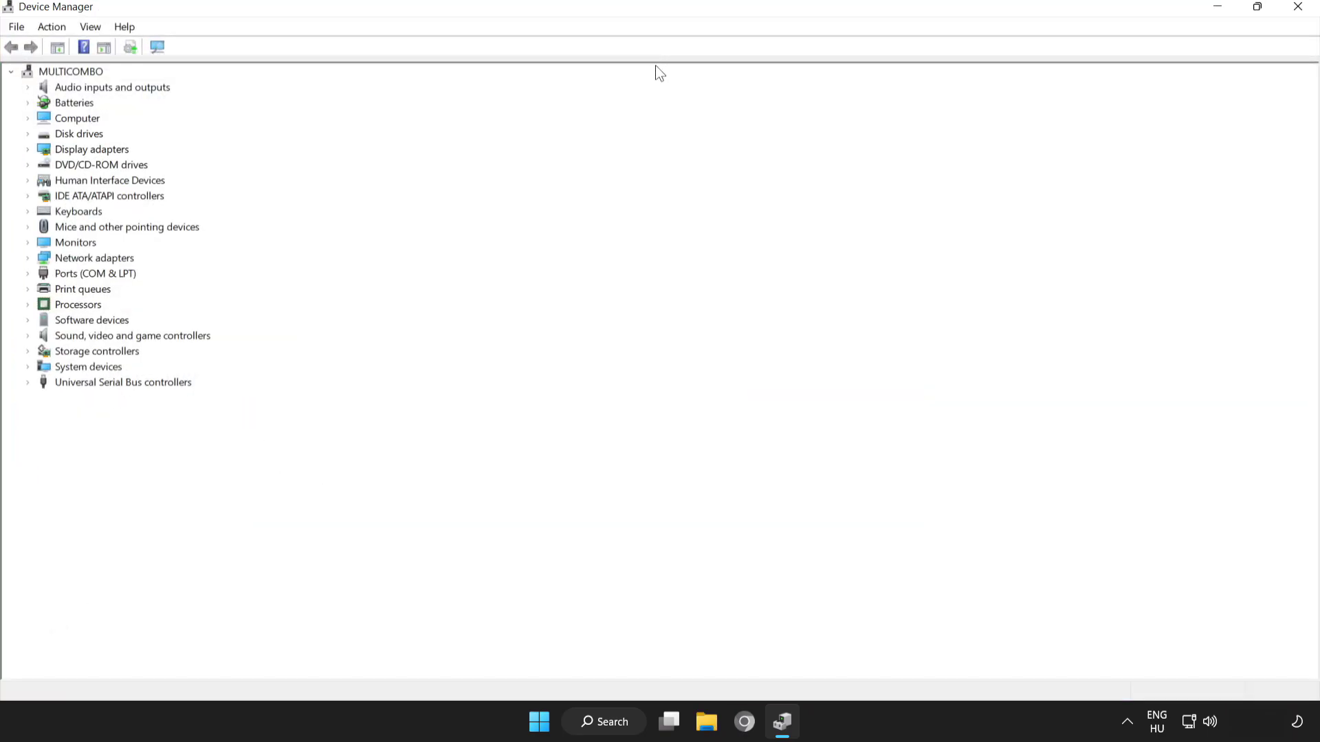
{"action": "left_click", "coordinate": [88, 149]}
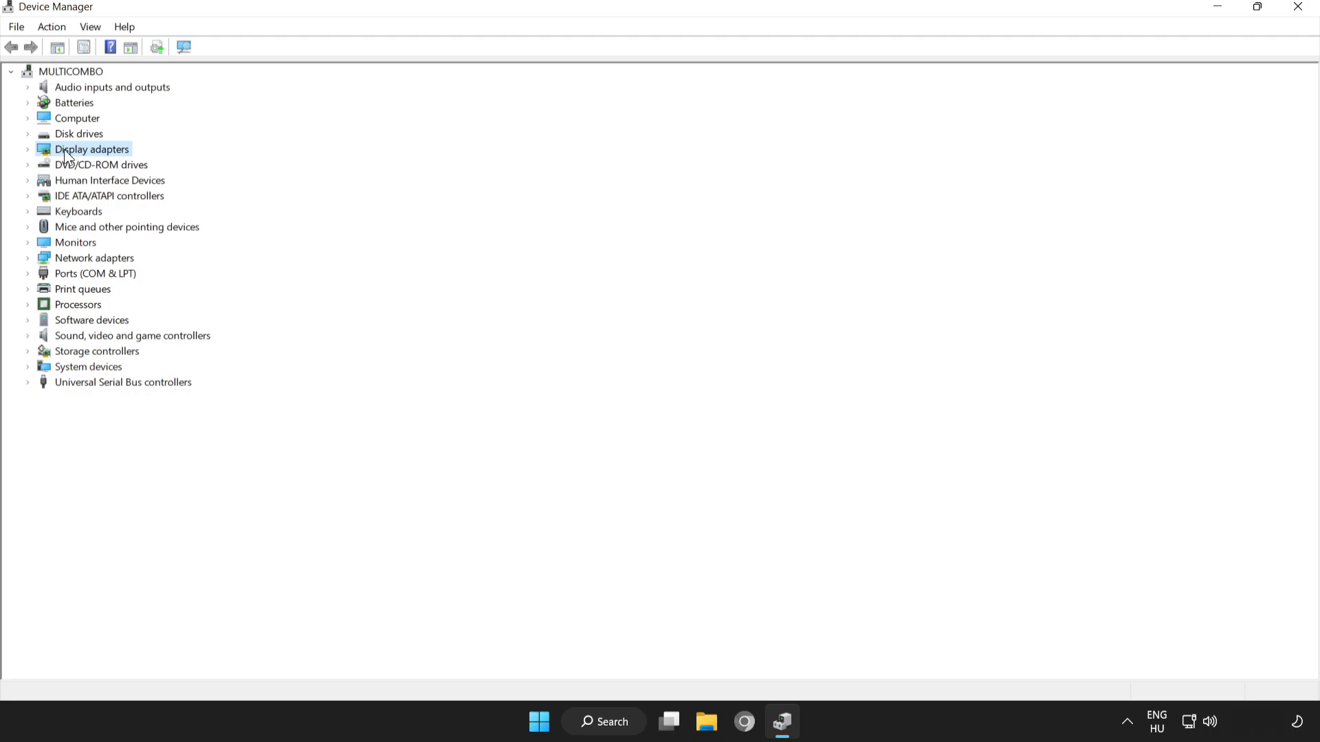
{"action": "left_click", "coordinate": [27, 150]}
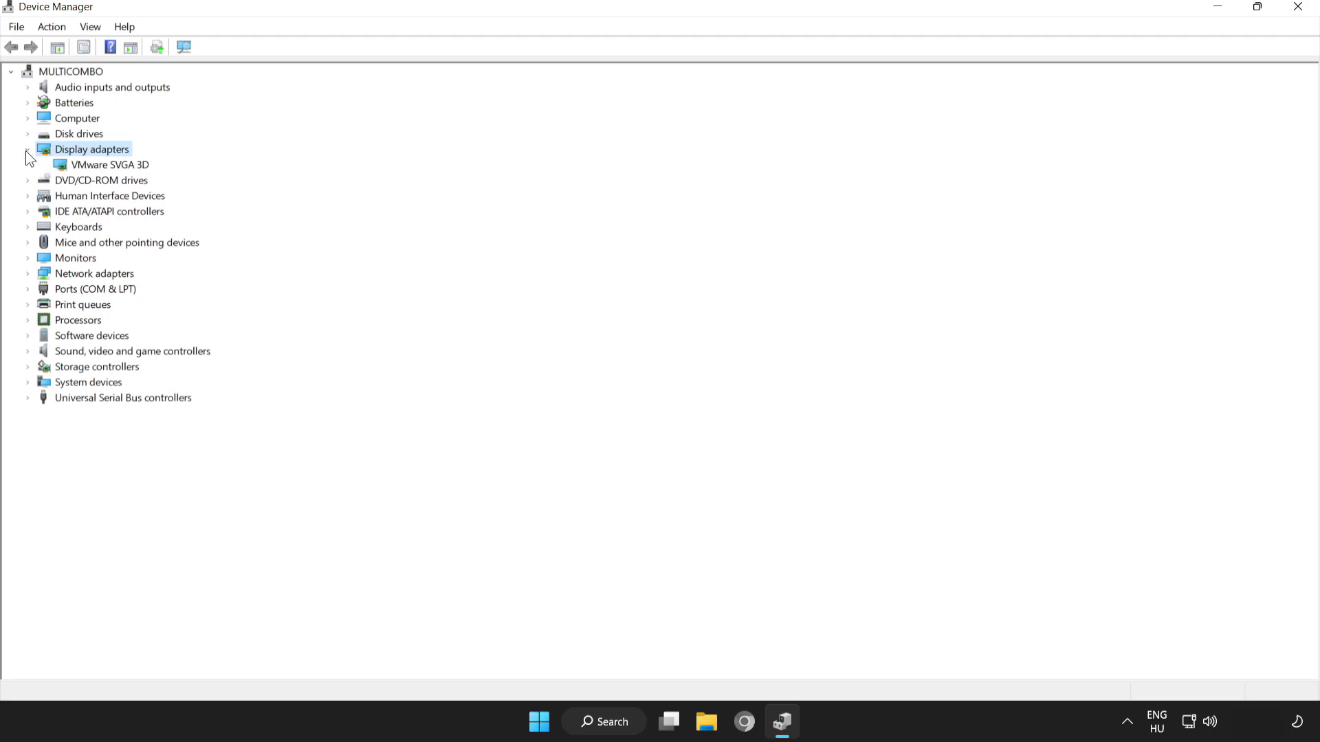
{"action": "left_click", "coordinate": [81, 165]}
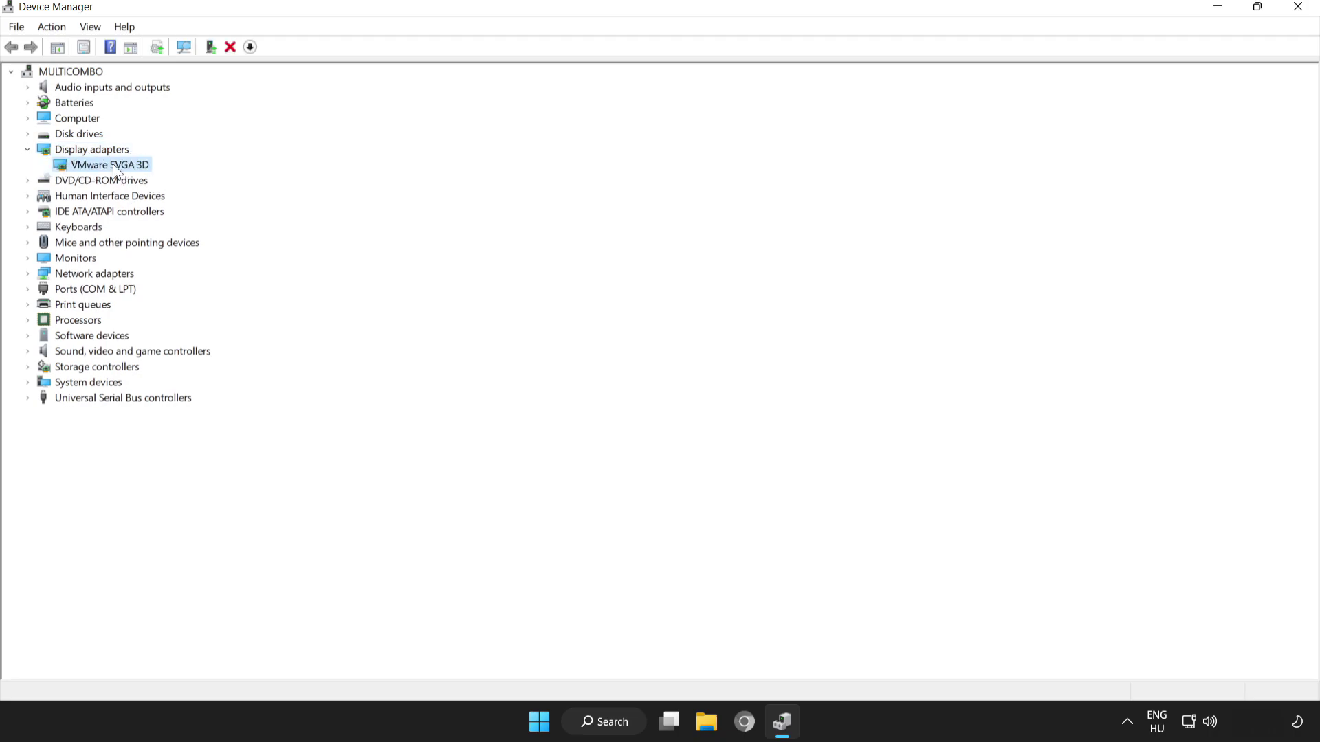
{"action": "right_click", "coordinate": [99, 164]}
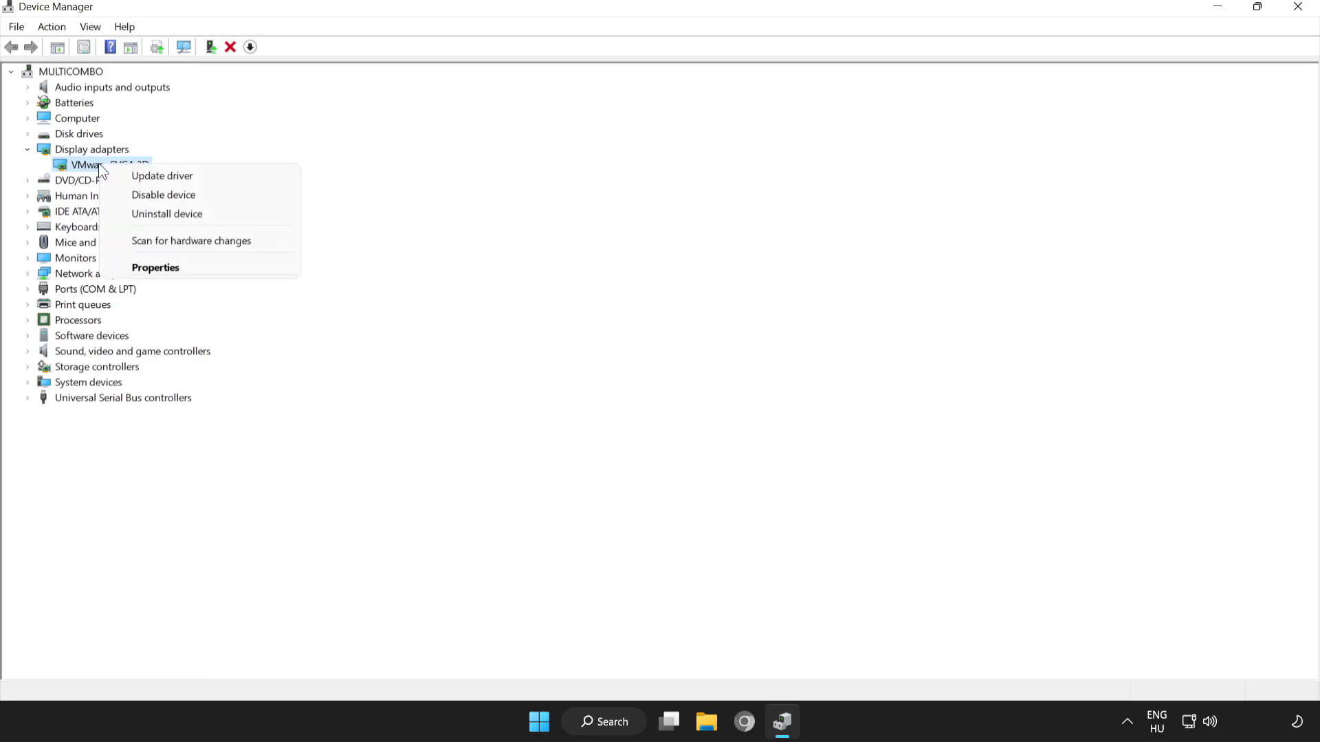
Auto-search for a newer VMware SVGA 3D driver, dismiss the already-best result, and close Device Manager
{"action": "left_click", "coordinate": [162, 174]}
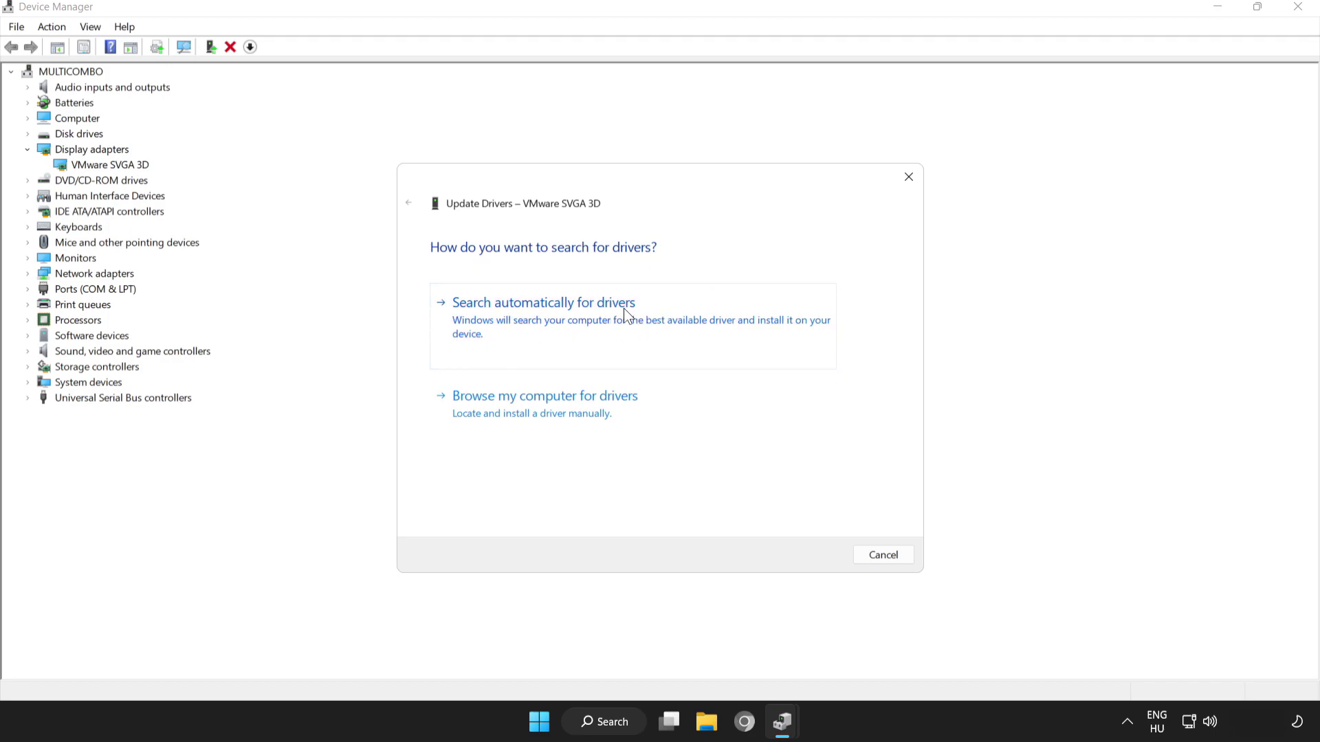
{"action": "left_click", "coordinate": [561, 311]}
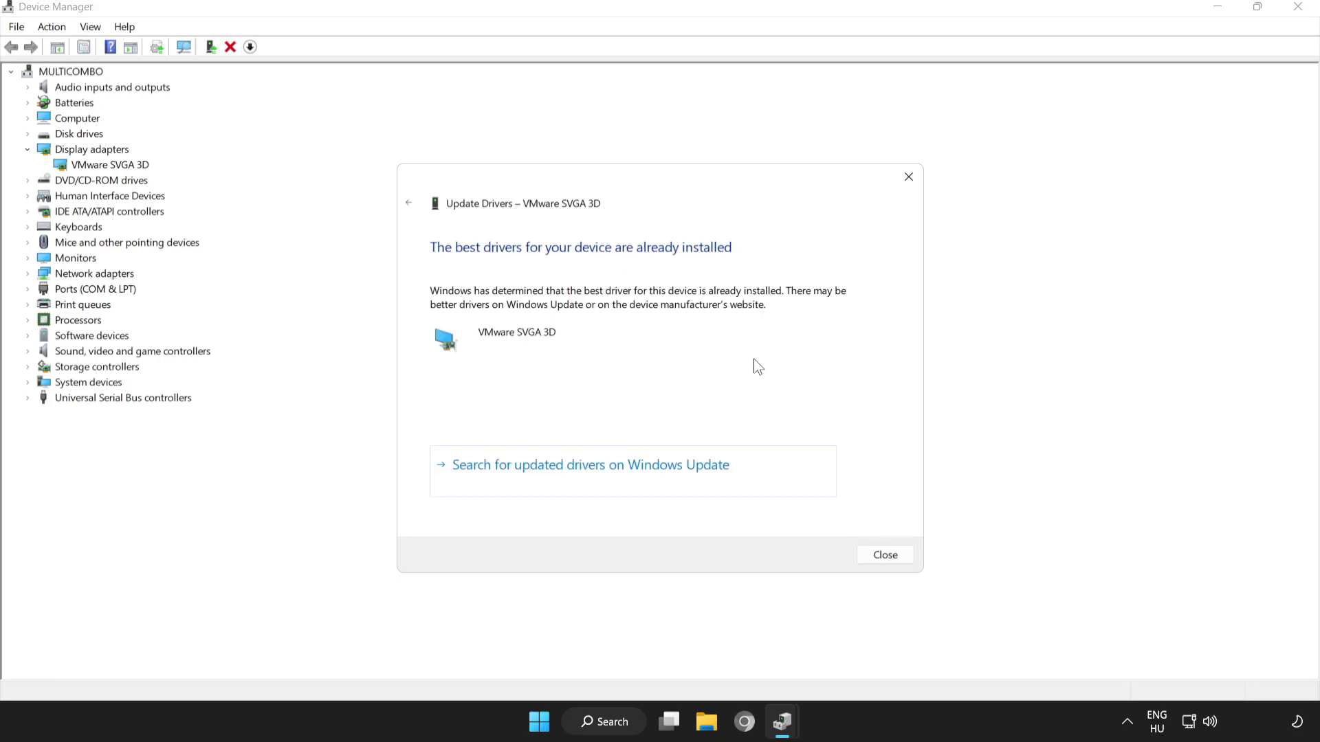
{"action": "left_click", "coordinate": [894, 558]}
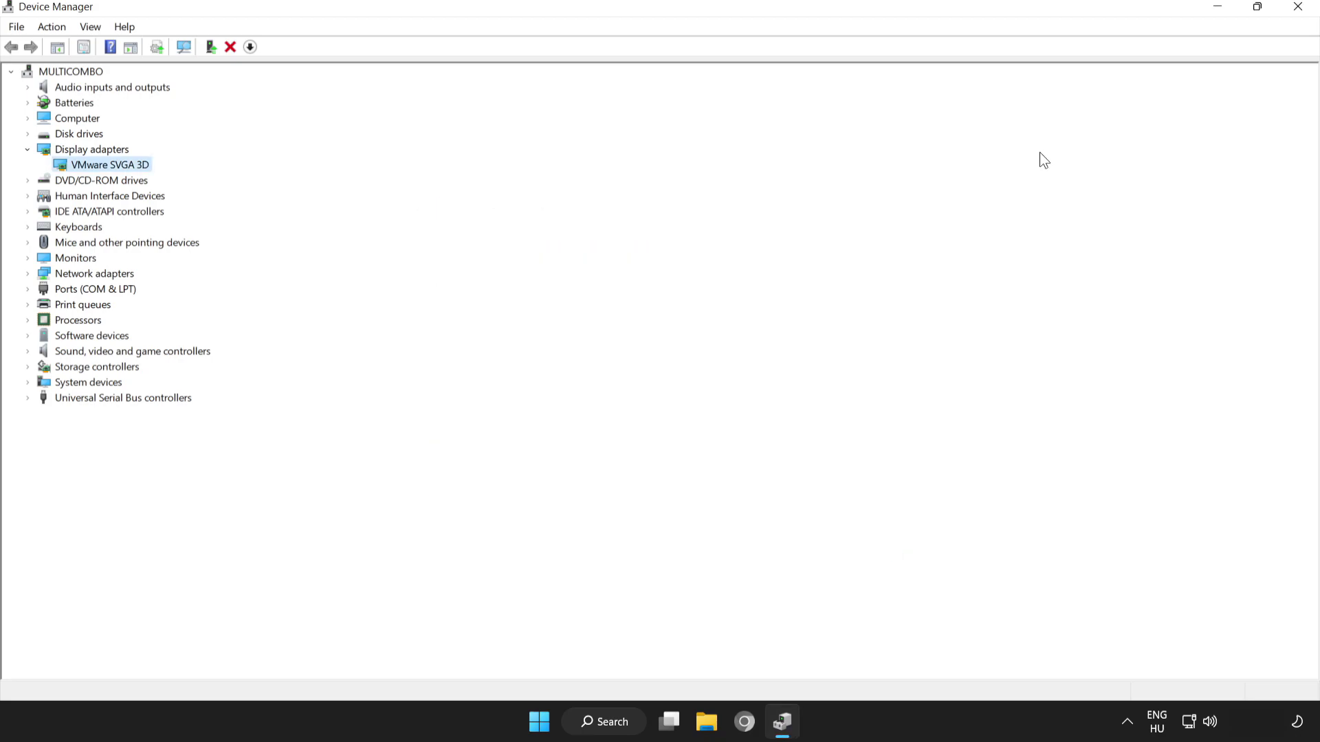
{"action": "left_click", "coordinate": [1298, 9]}
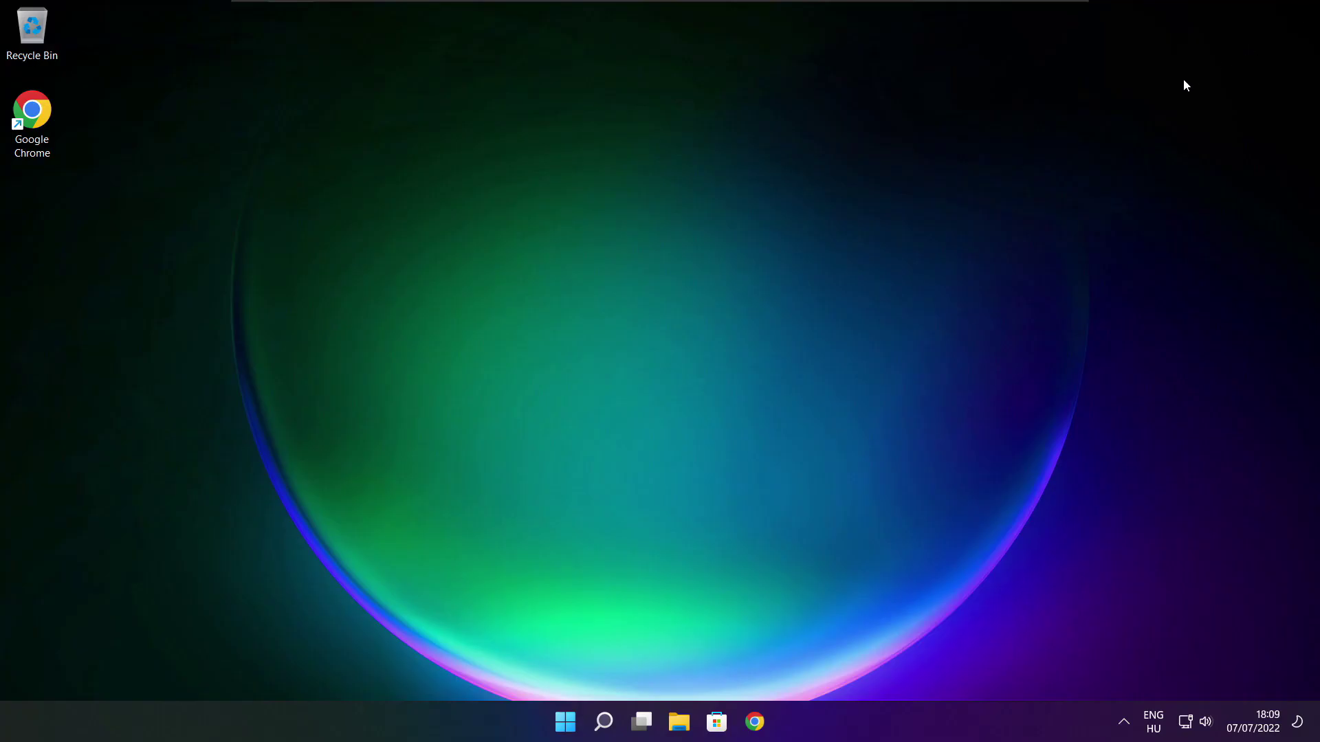
Search 'edit power plan' and open the High performance plan's Edit Plan Settings
{"action": "left_click", "coordinate": [605, 725]}
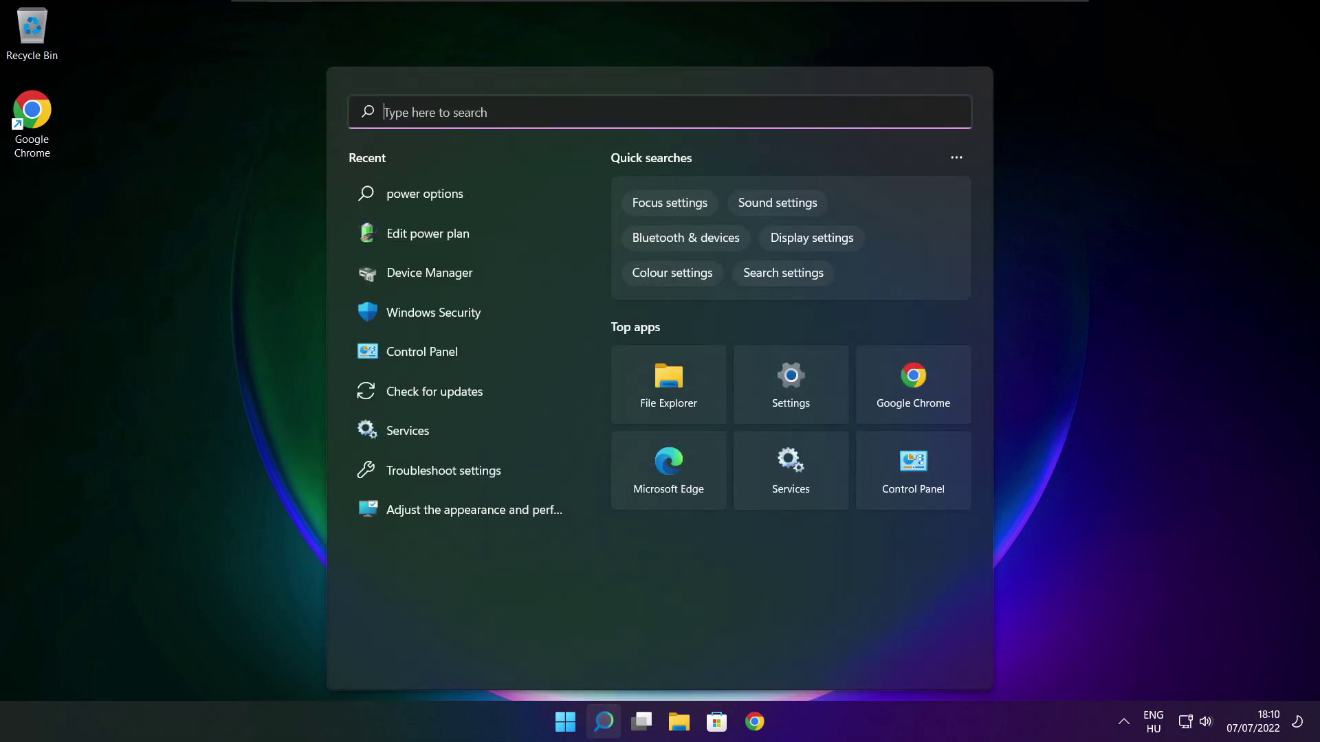
{"action": "type", "text": "edit "}
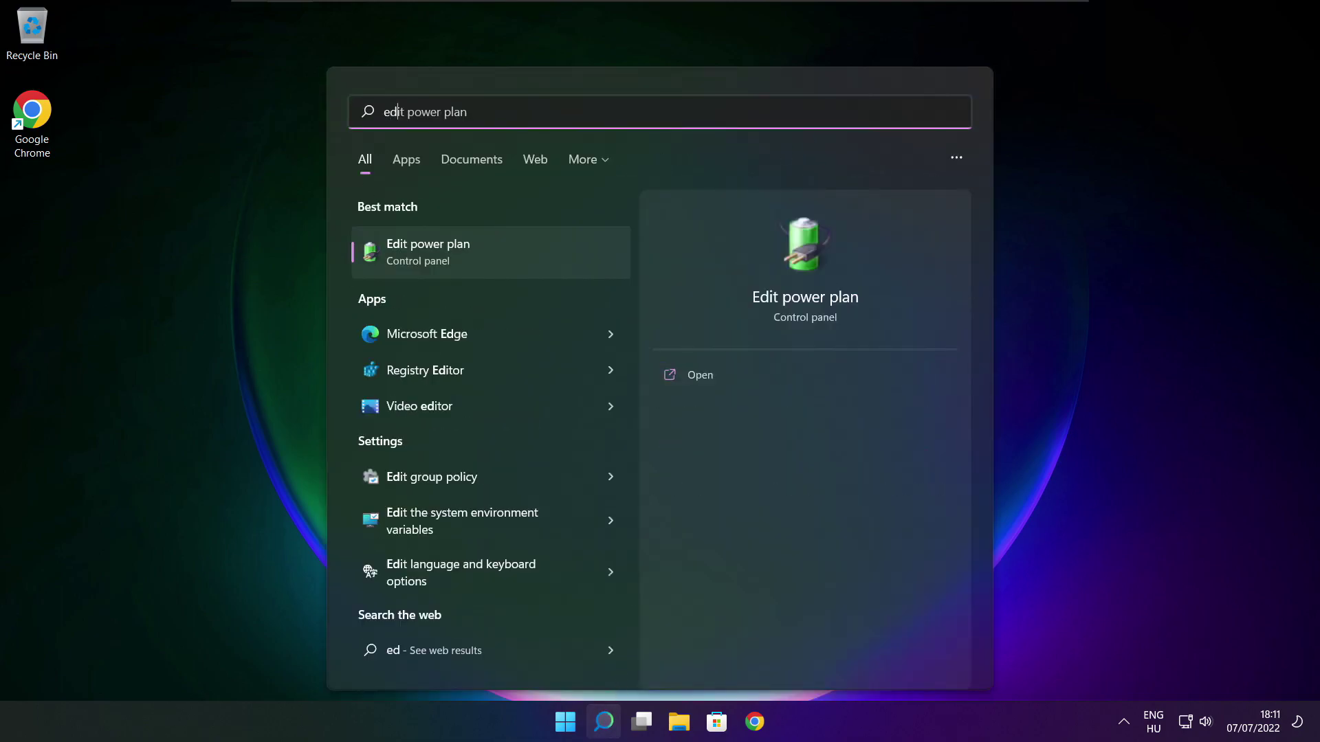
{"action": "type", "text": "power plan"}
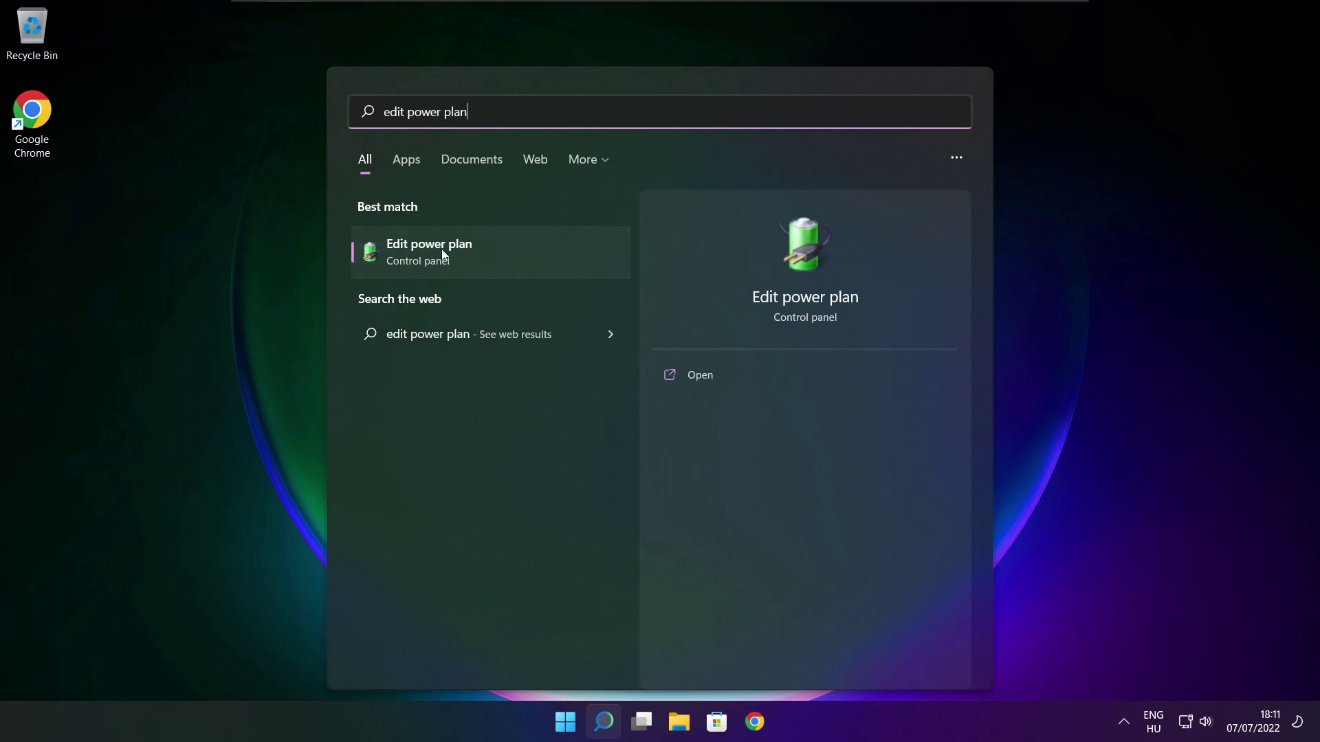
{"action": "left_click", "coordinate": [521, 255]}
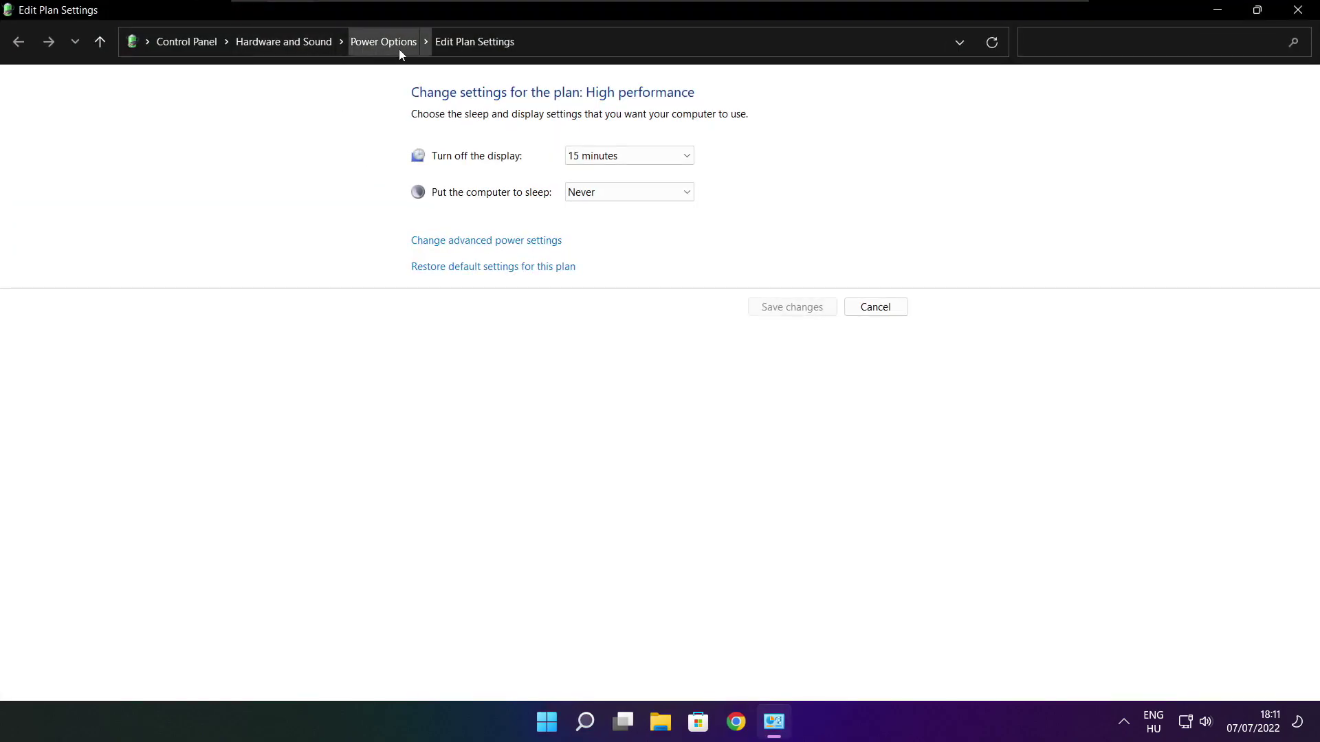
Switch the active power plan from Balanced to High performance and close Power Options
{"action": "left_click", "coordinate": [393, 51]}
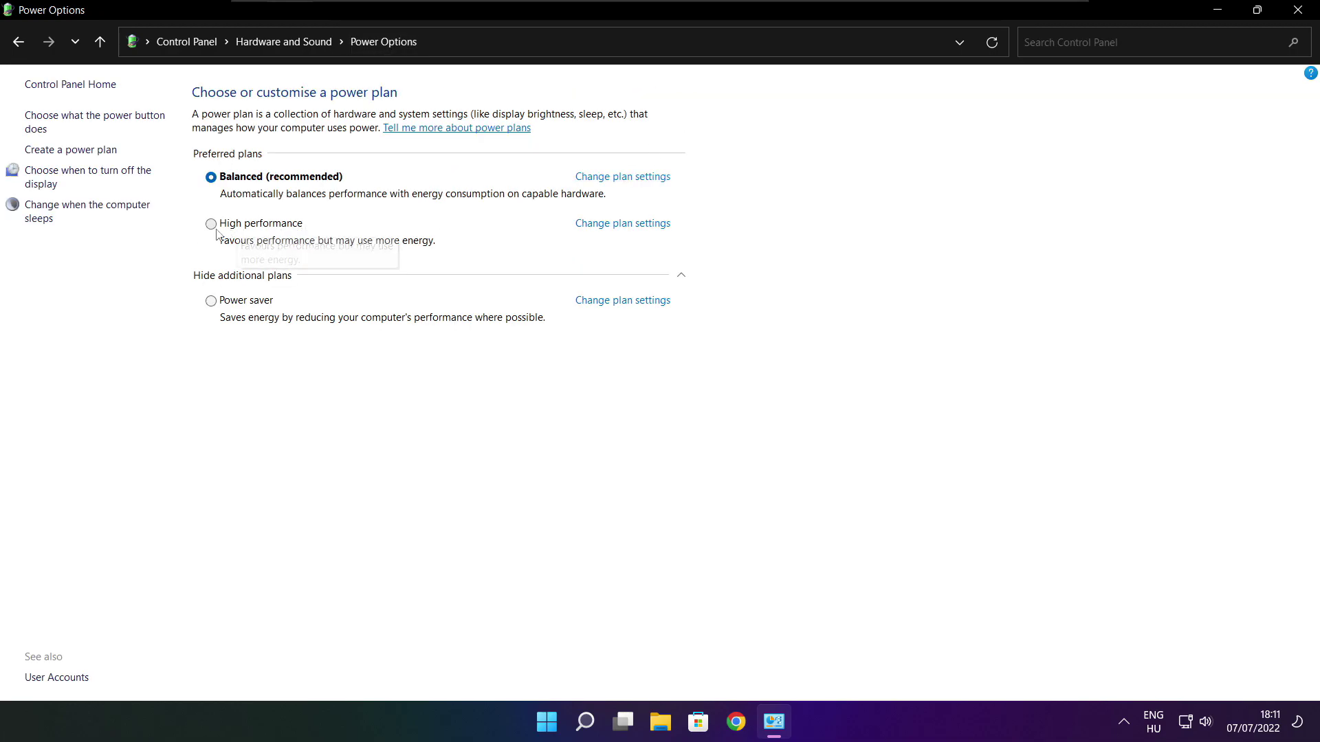
{"action": "left_click", "coordinate": [274, 230]}
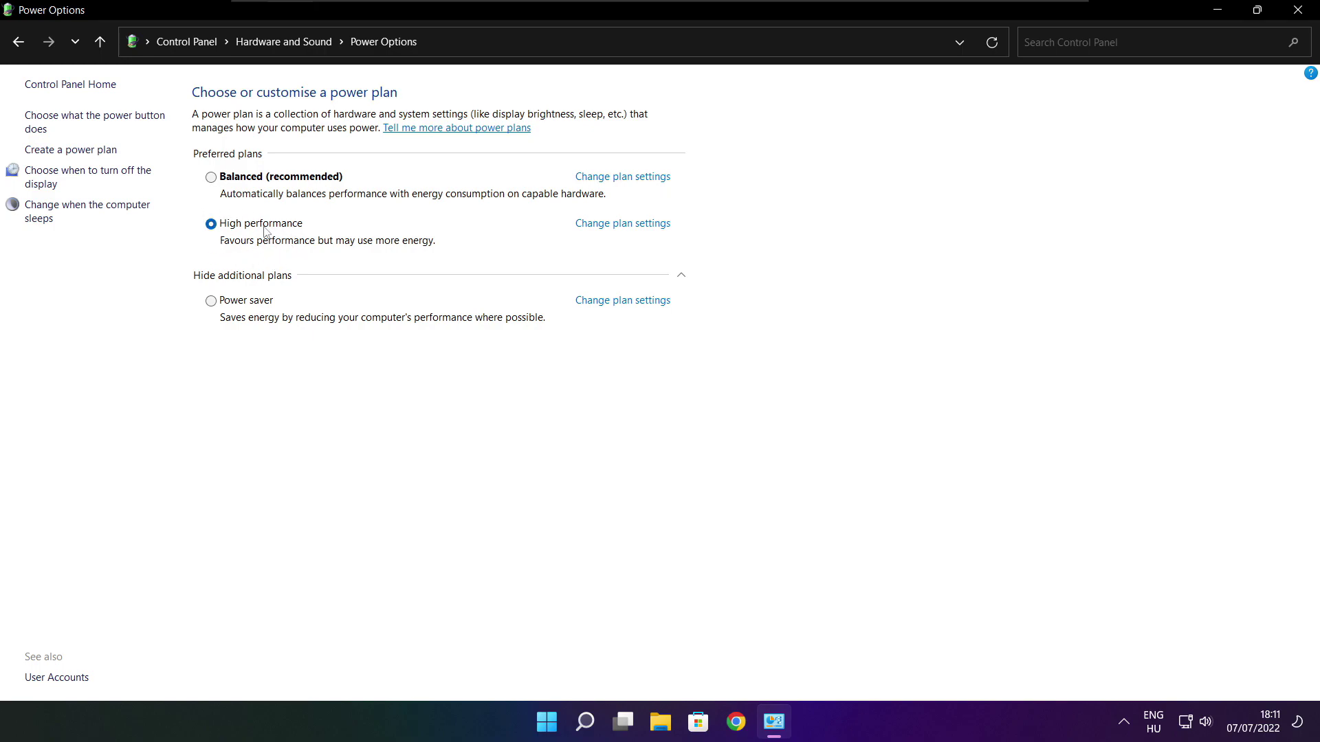
{"action": "left_click", "coordinate": [1301, 9]}
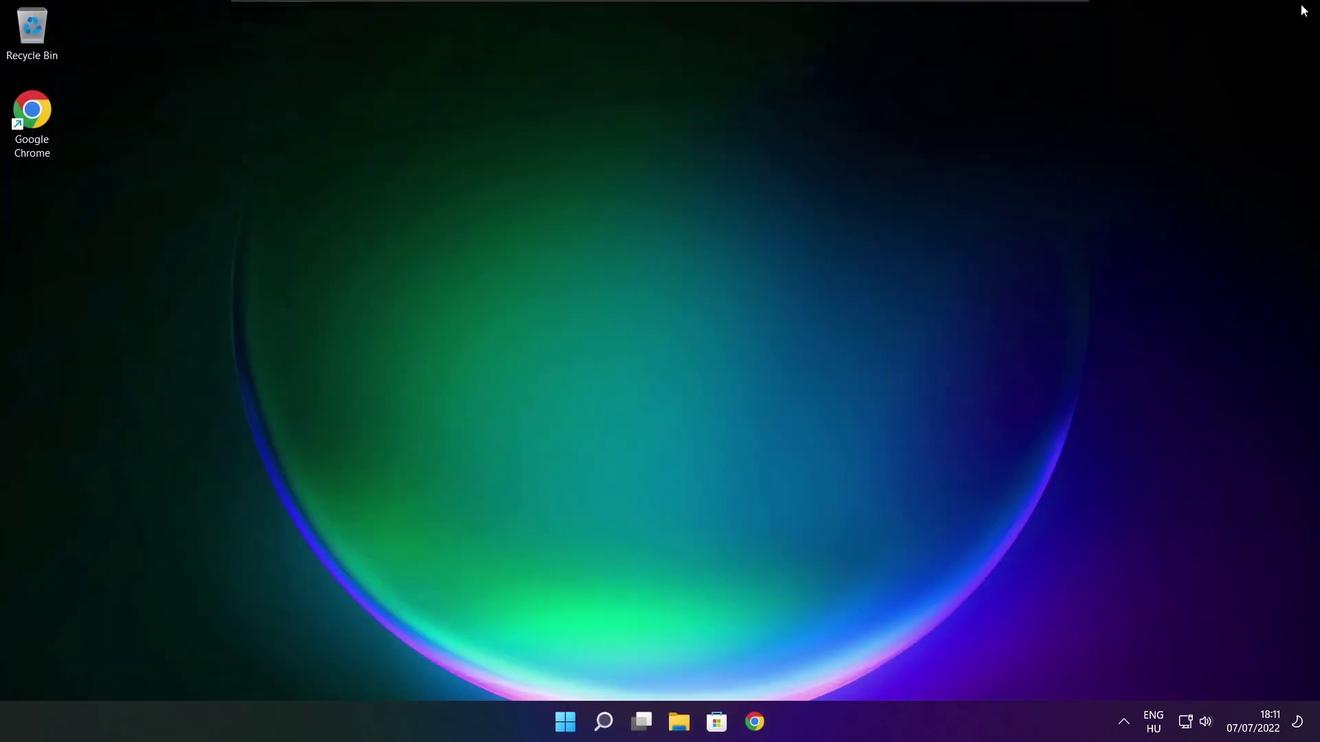
Search 'game mode' and open the Game Mode settings page
{"action": "left_click", "coordinate": [604, 723]}
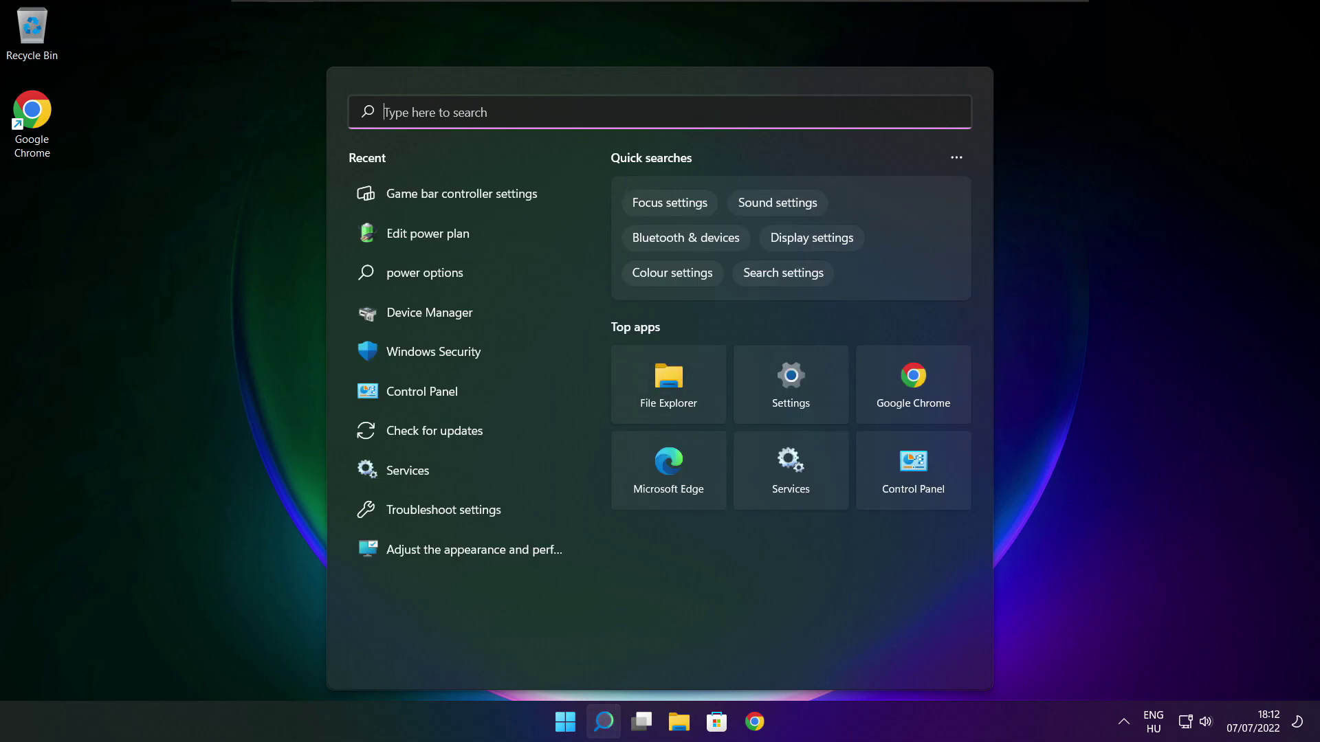
{"action": "type", "text": "game m"}
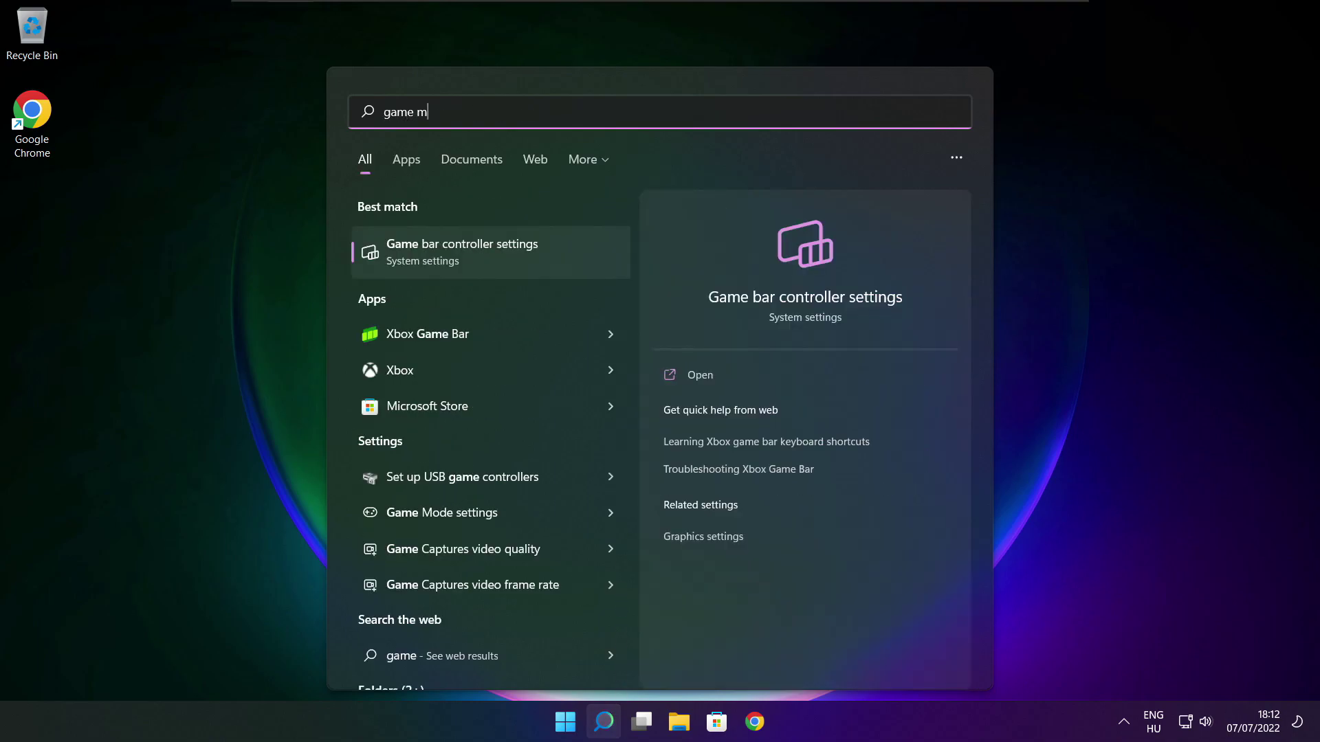
{"action": "type", "text": "ode settings"}
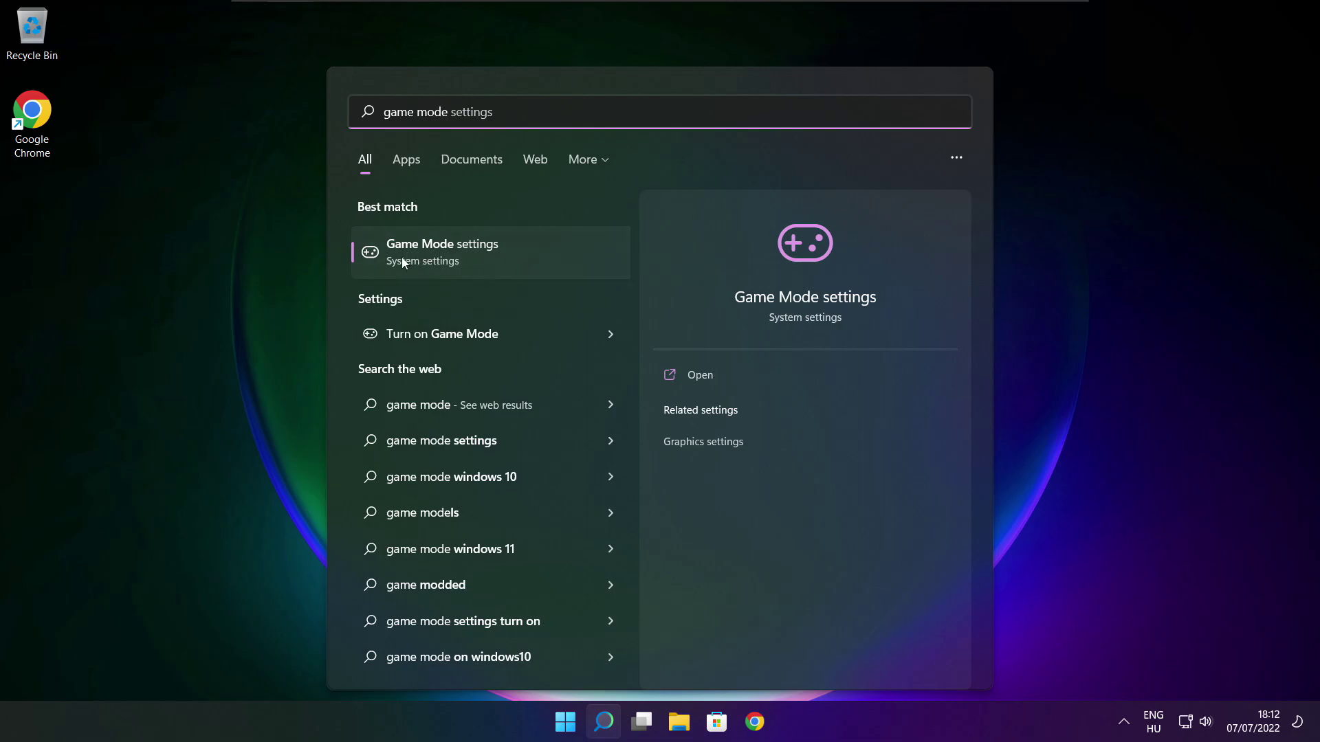
{"action": "left_click", "coordinate": [523, 252]}
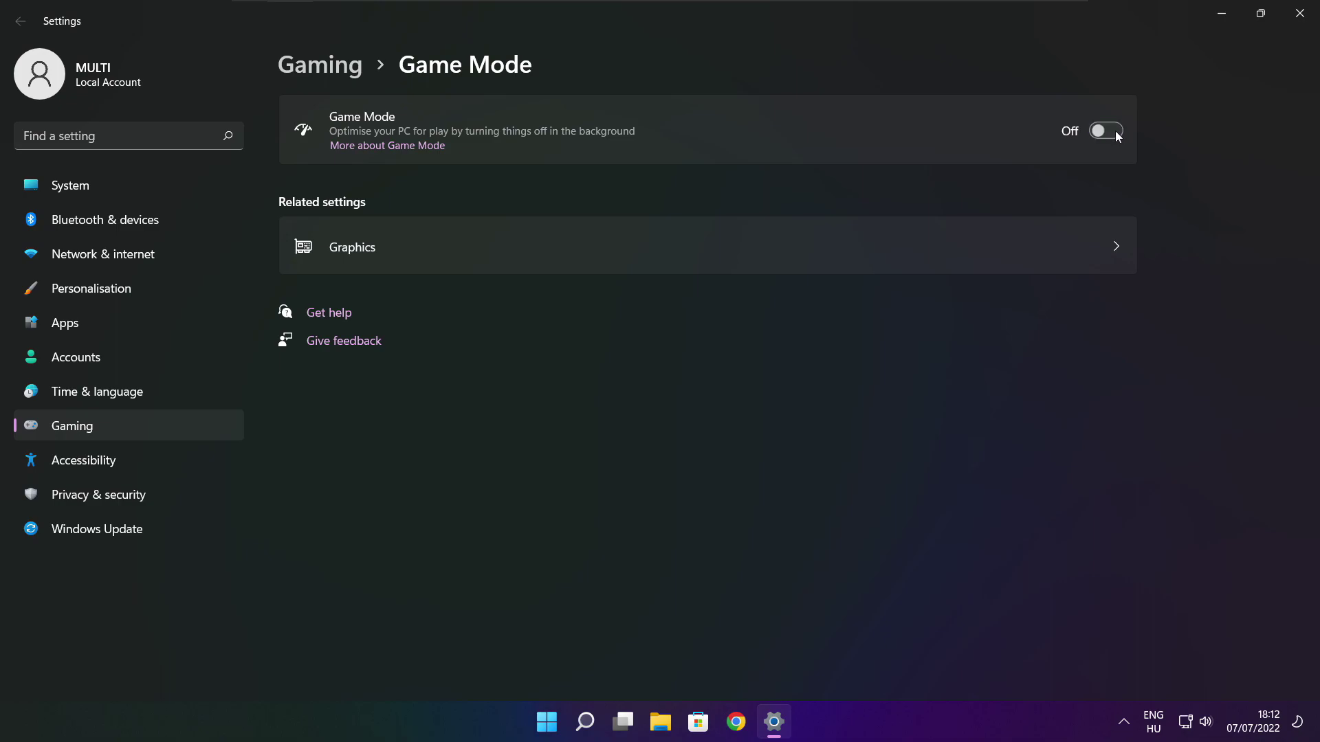
Confirm the Xbox Game Bar controller-button shortcut is Off, then close Settings
{"action": "left_click", "coordinate": [326, 67]}
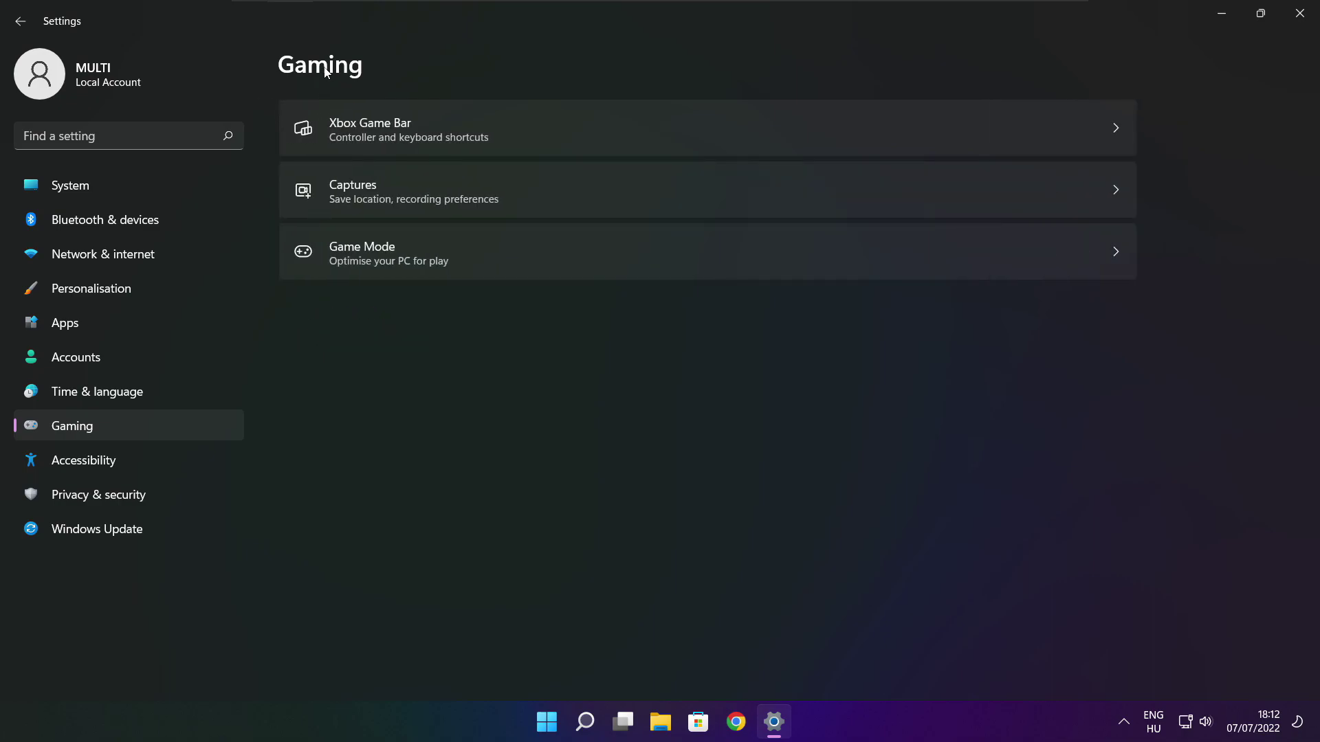
{"action": "left_click", "coordinate": [539, 141]}
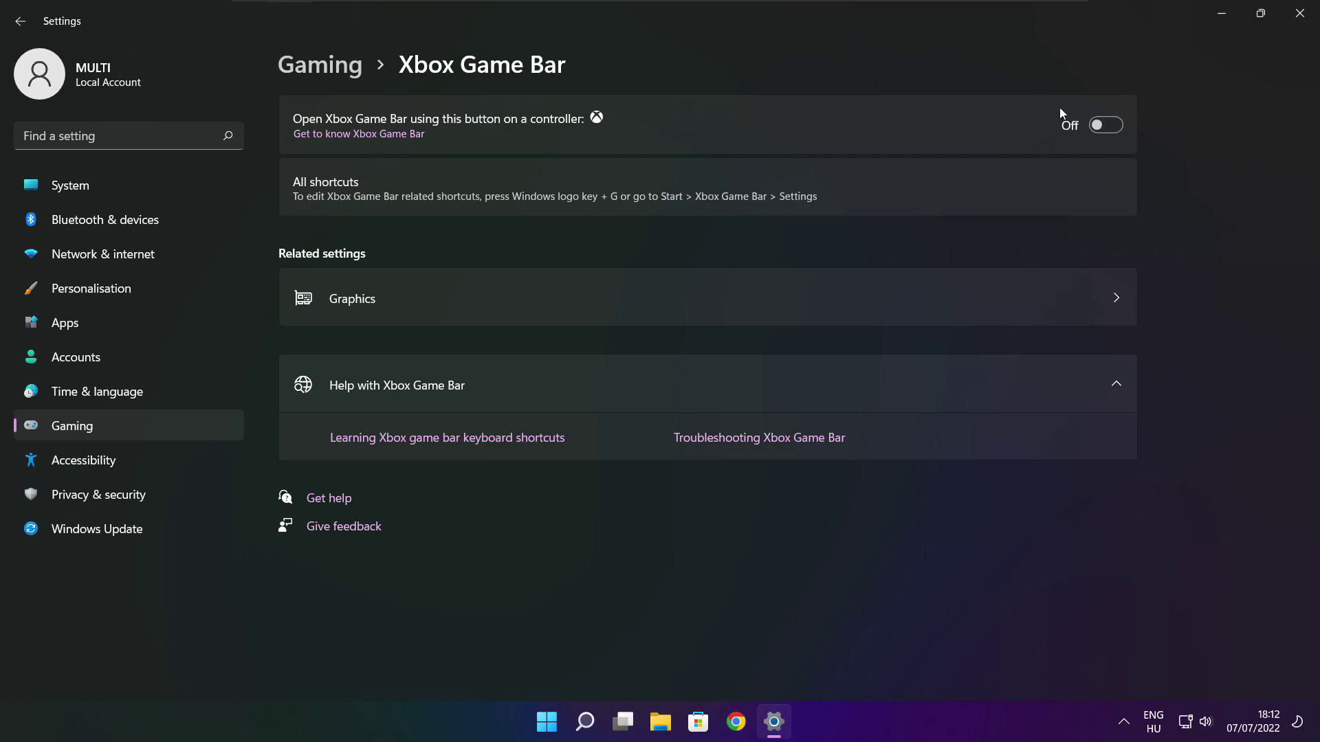
{"action": "left_click", "coordinate": [1300, 17]}
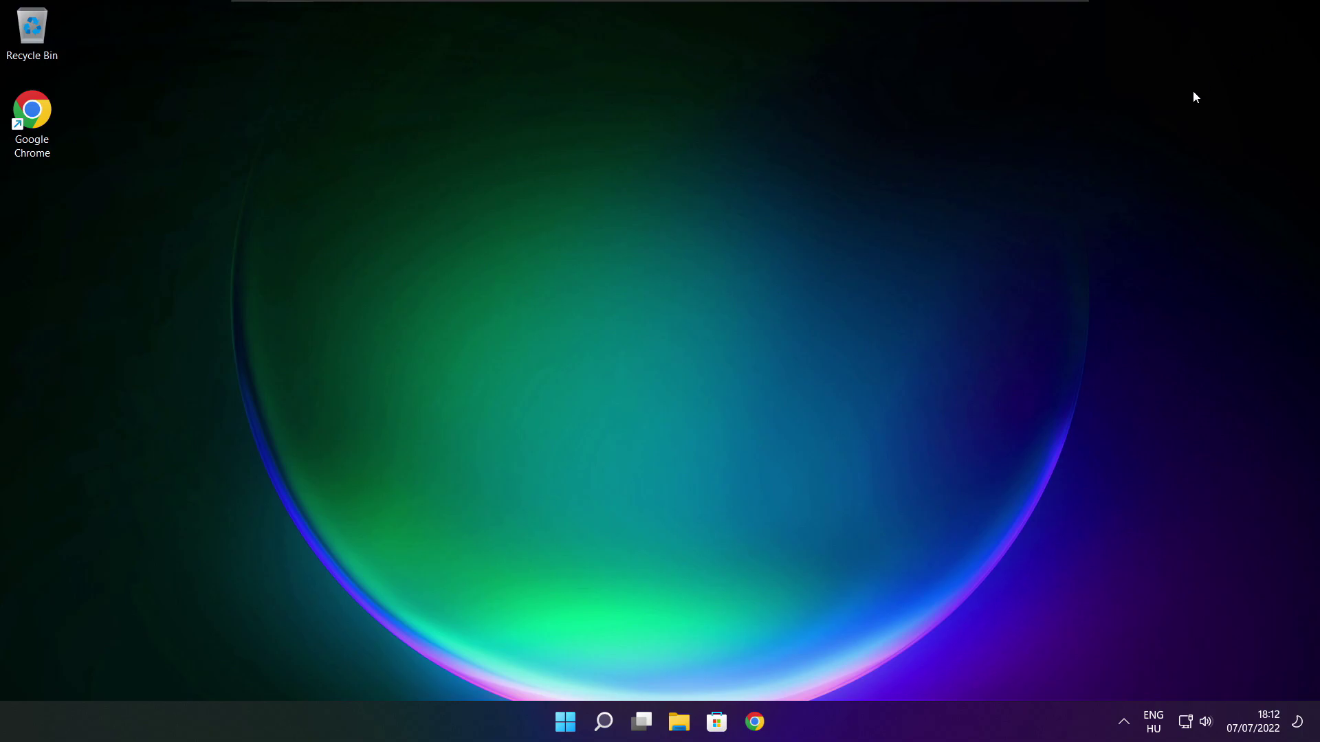
Launch Task Manager from the Start button's Win+X menu
{"action": "right_click", "coordinate": [569, 724]}
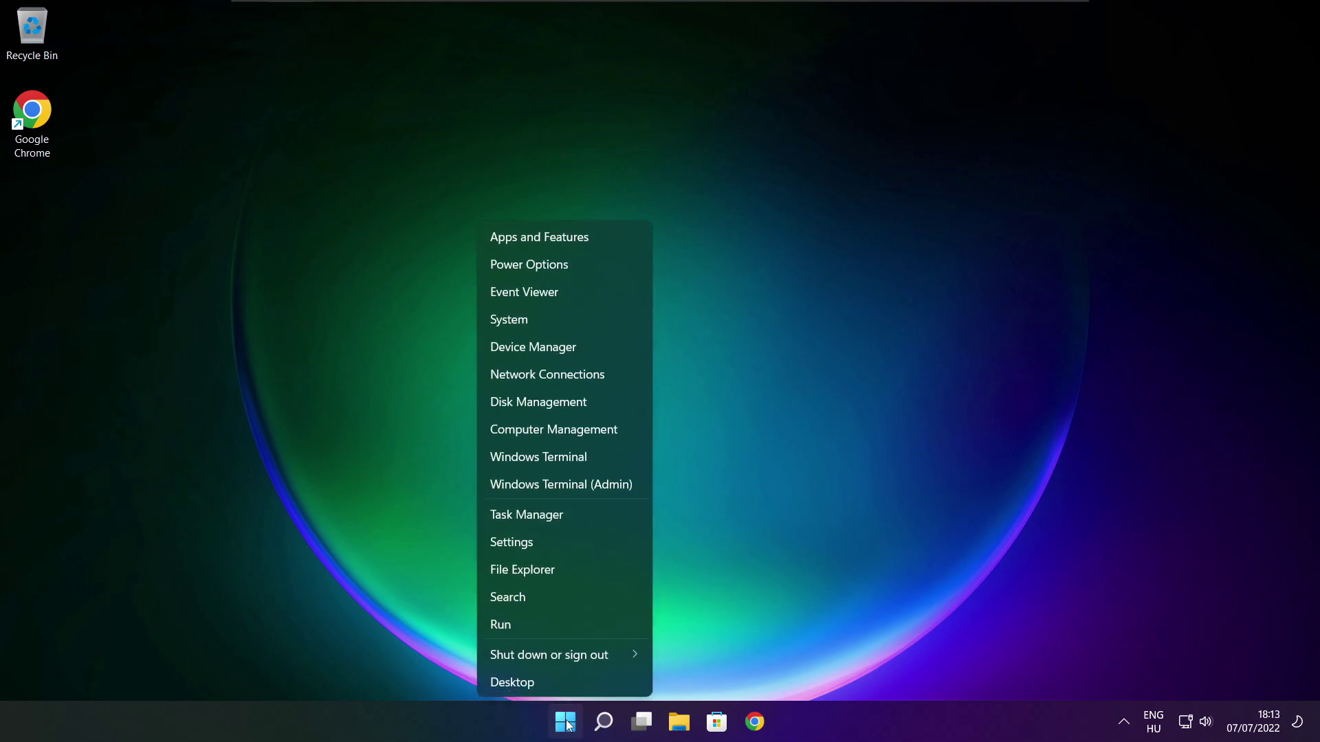
{"action": "left_click", "coordinate": [568, 512]}
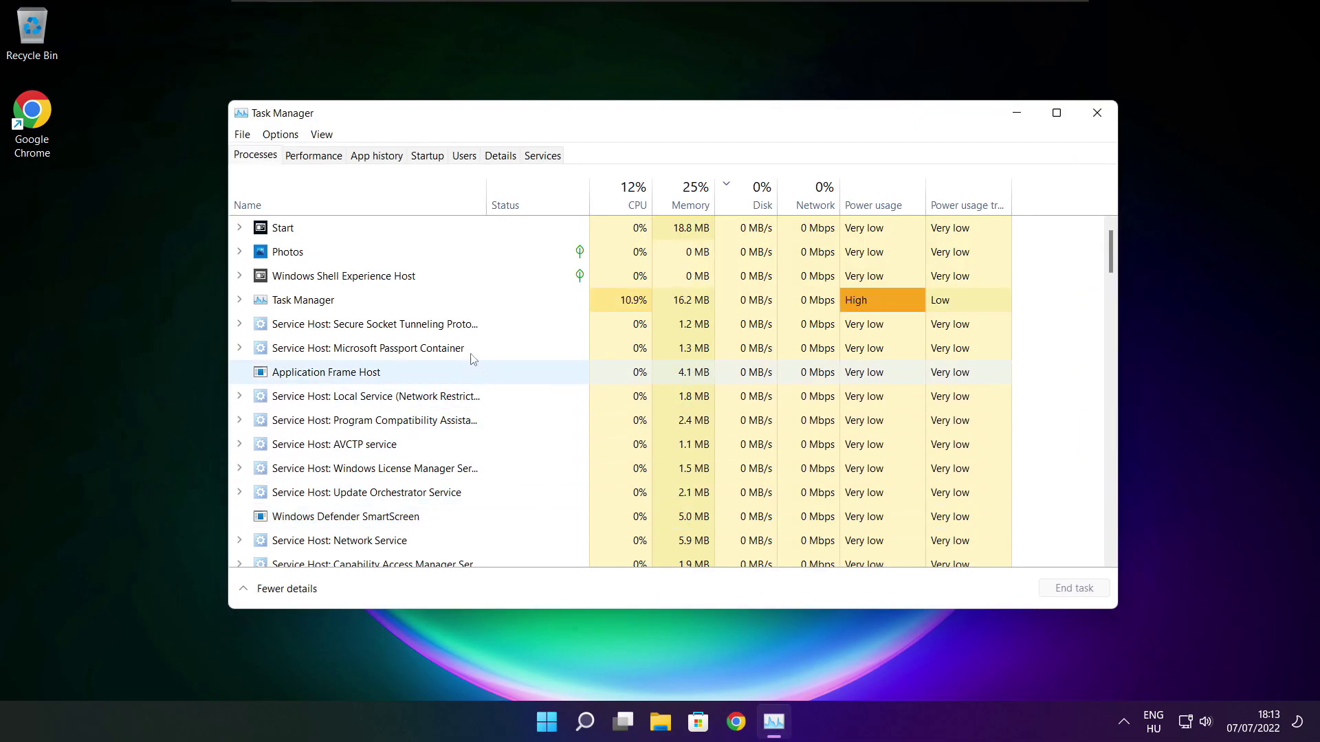
Disable Cortana, Microsoft Edge, Microsoft Teams and Terminal as startup apps, then close Task Manager
{"action": "left_click", "coordinate": [430, 158]}
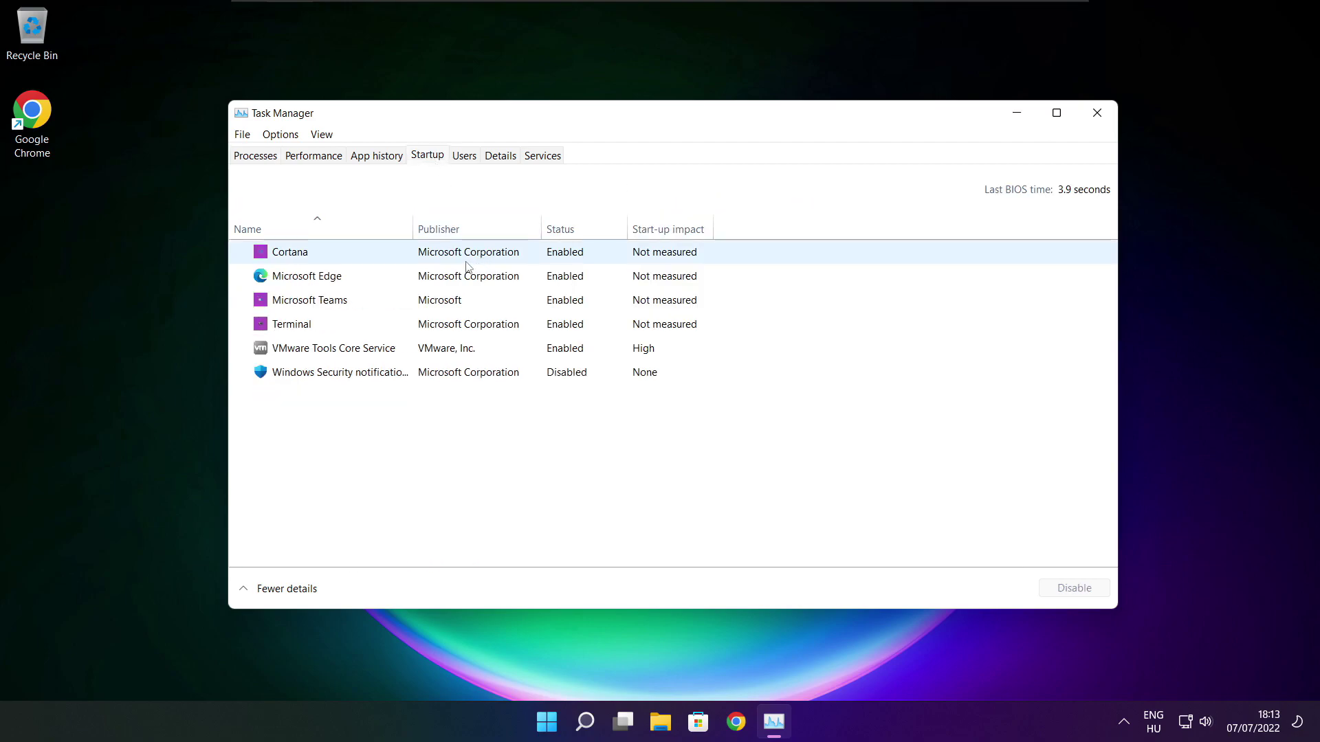
{"action": "left_click", "coordinate": [656, 261]}
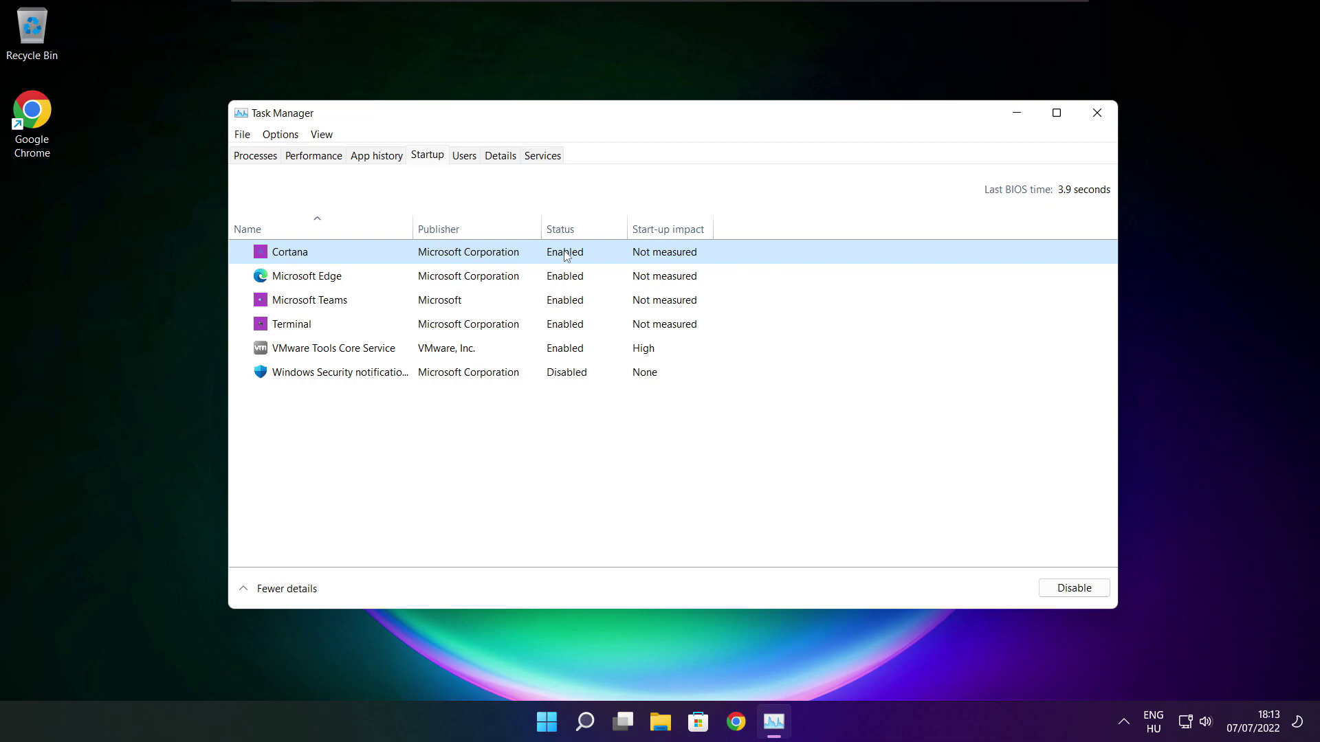
{"action": "left_click", "coordinate": [1074, 590]}
{"action": "left_click", "coordinate": [408, 279]}
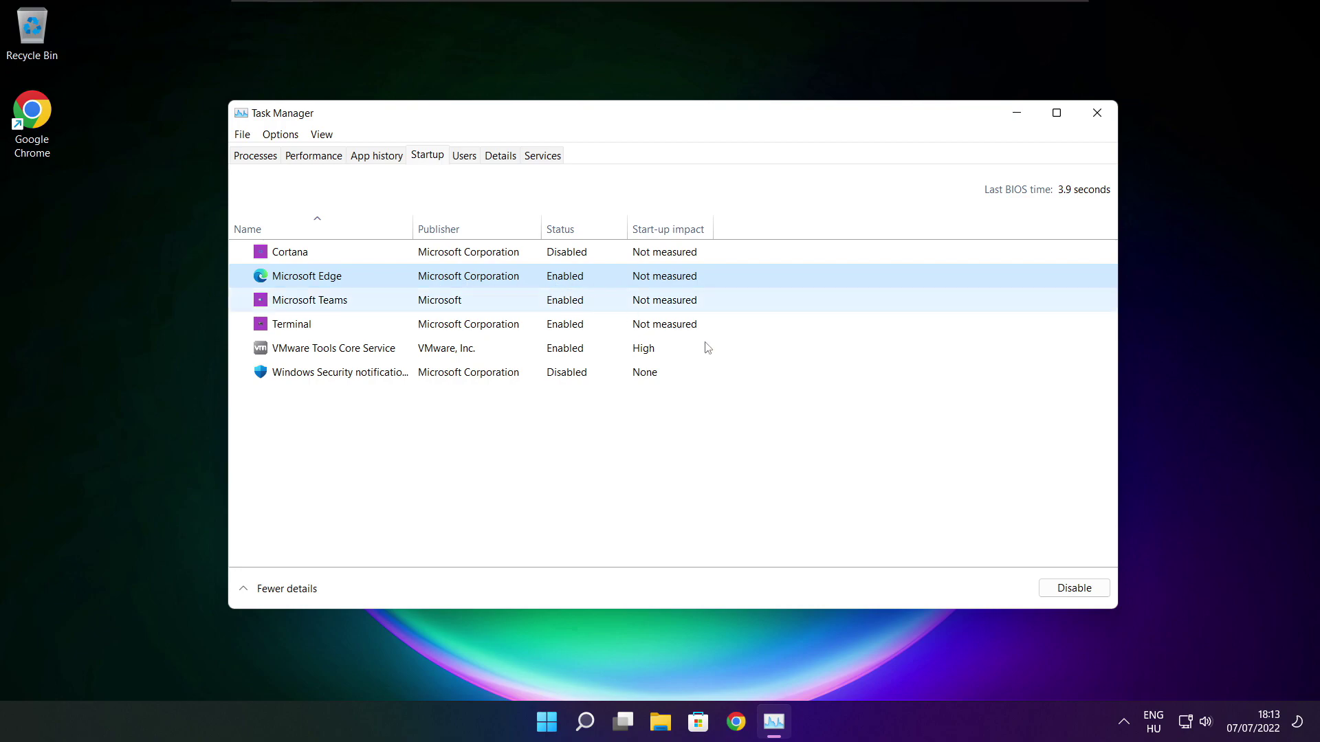
{"action": "left_click", "coordinate": [1074, 588]}
{"action": "left_click", "coordinate": [583, 302]}
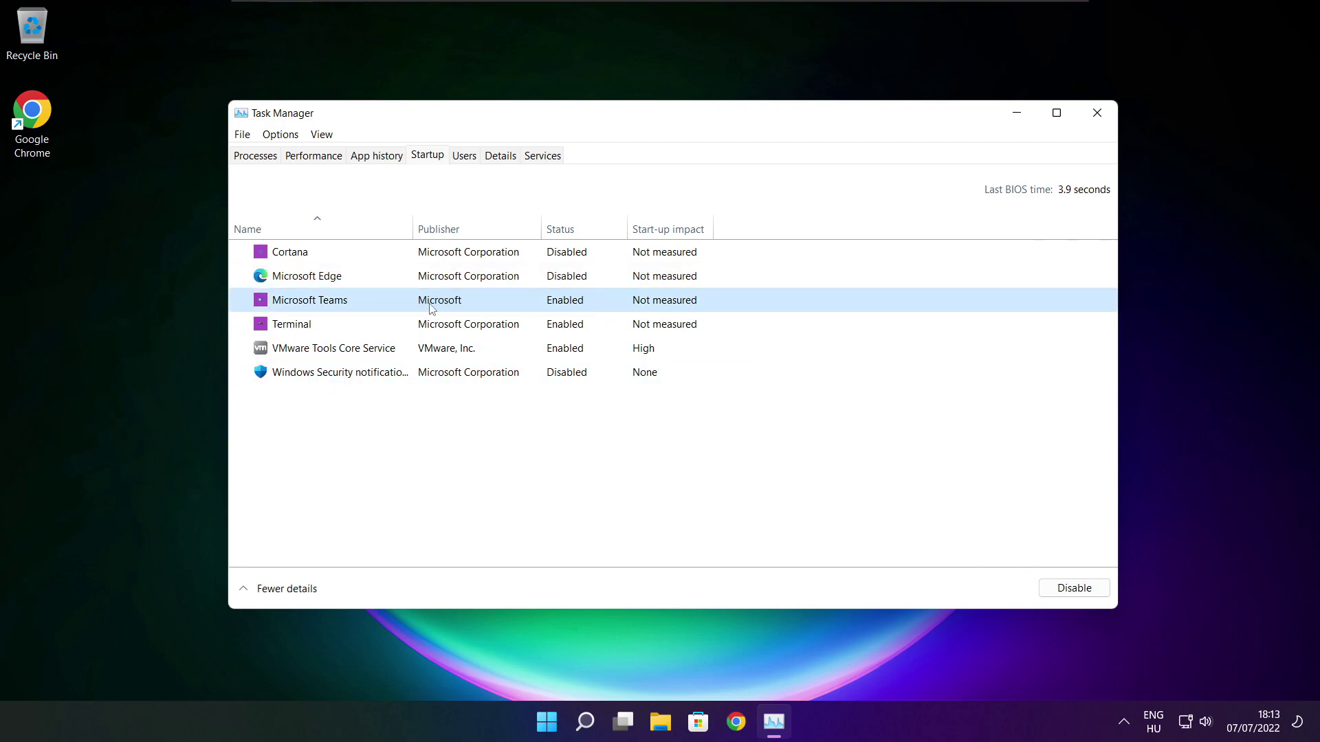
{"action": "left_click", "coordinate": [1074, 588]}
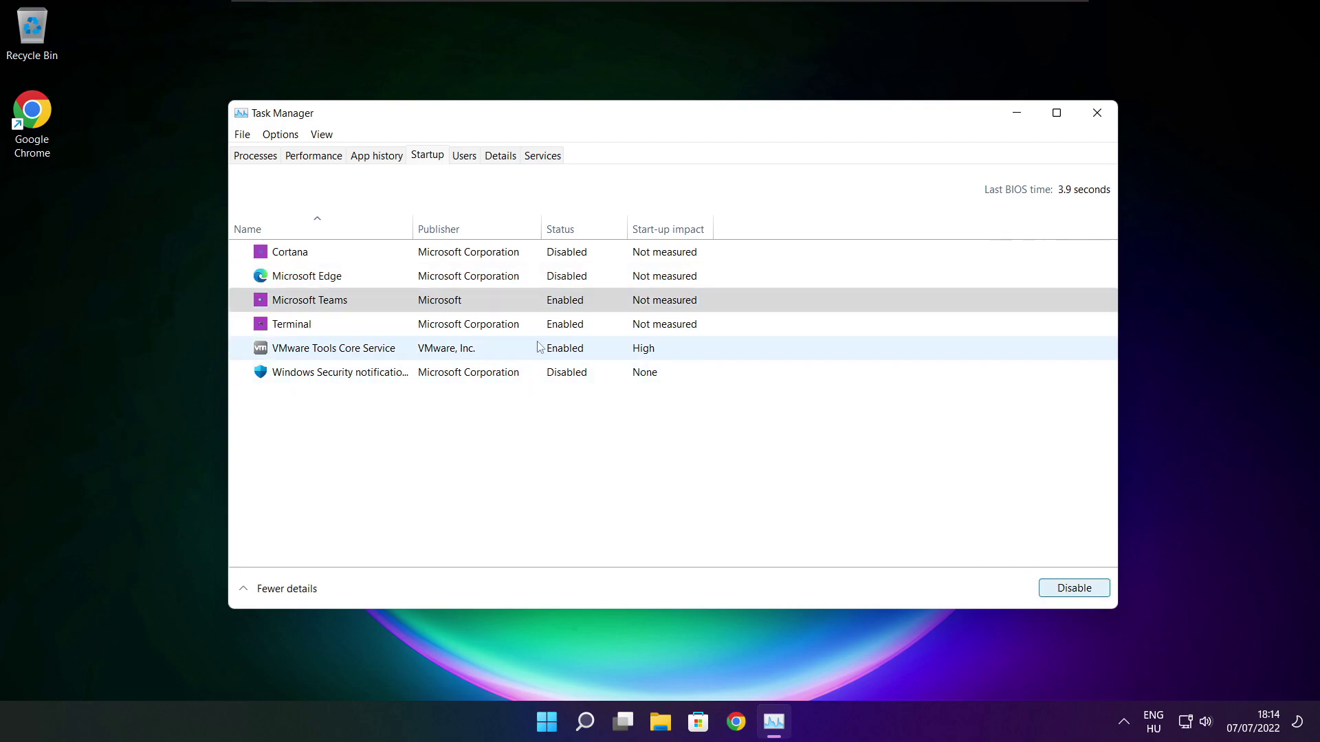
{"action": "left_click", "coordinate": [501, 331]}
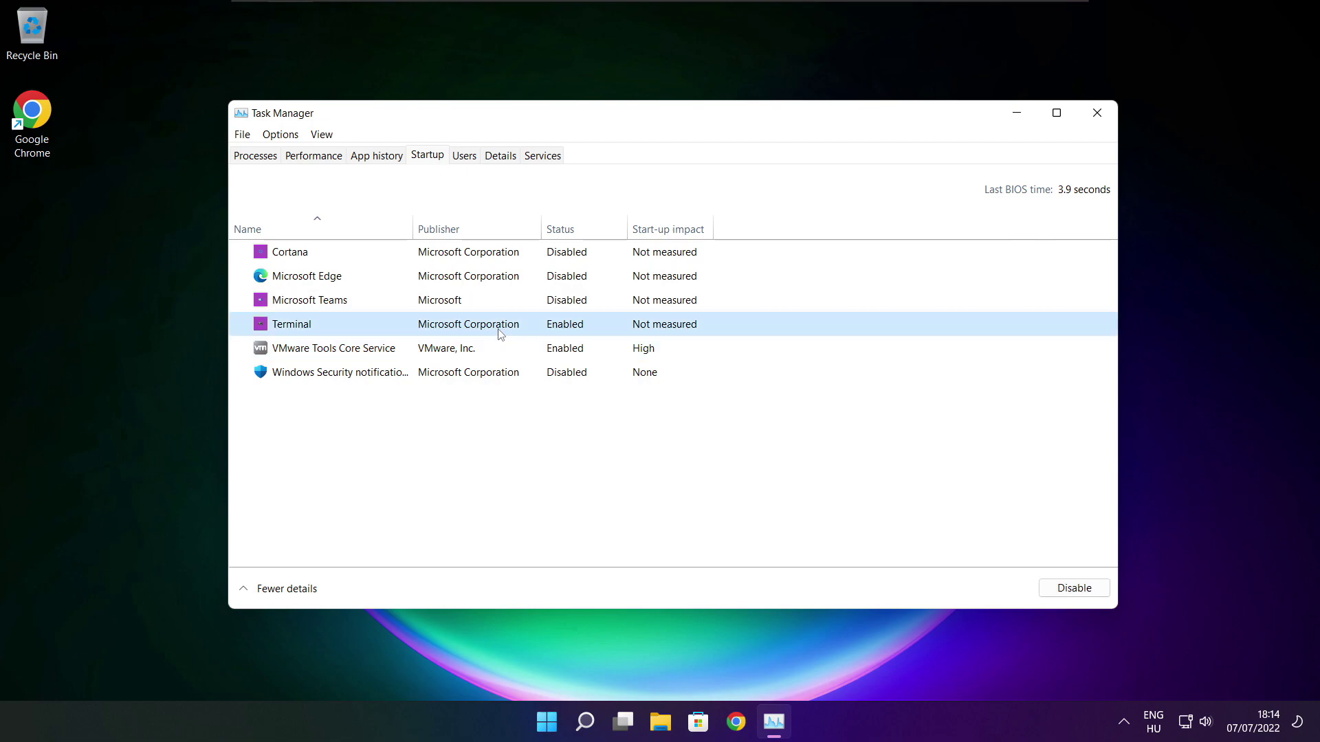
{"action": "left_click", "coordinate": [1092, 593]}
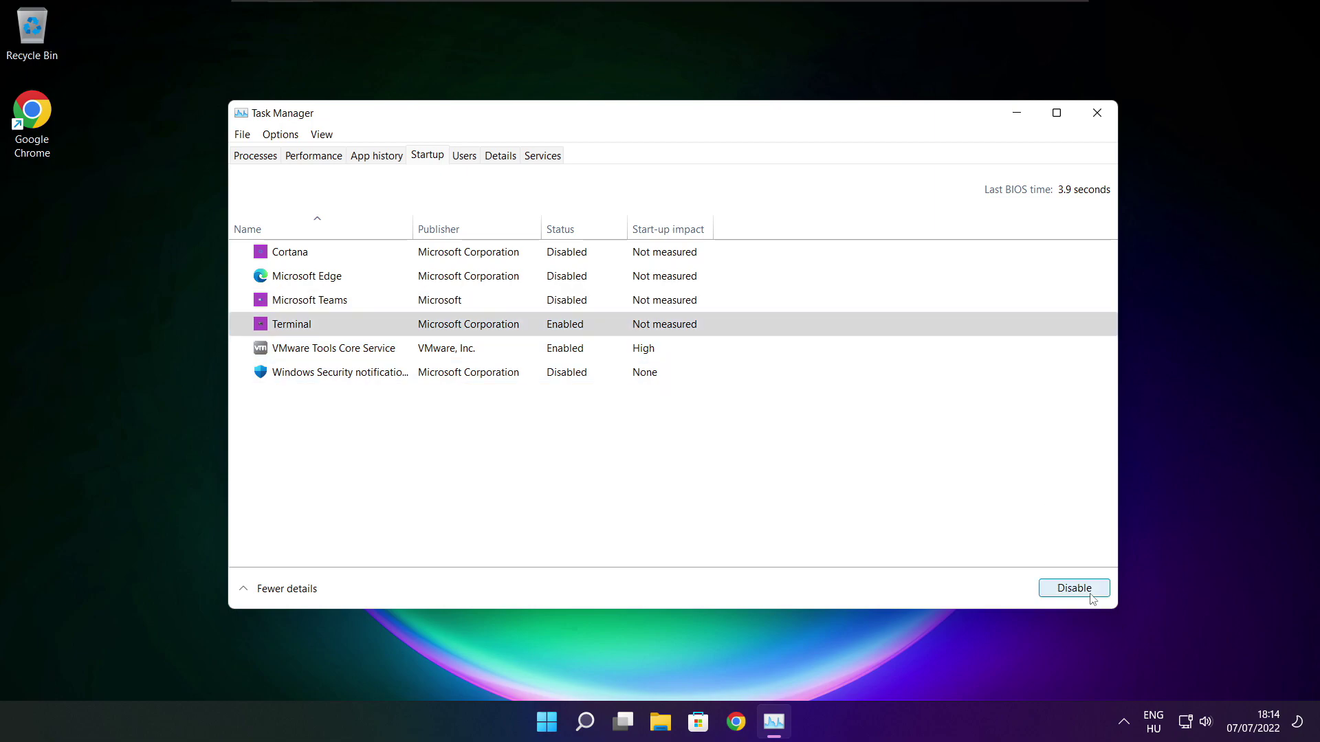
{"action": "left_click", "coordinate": [597, 325]}
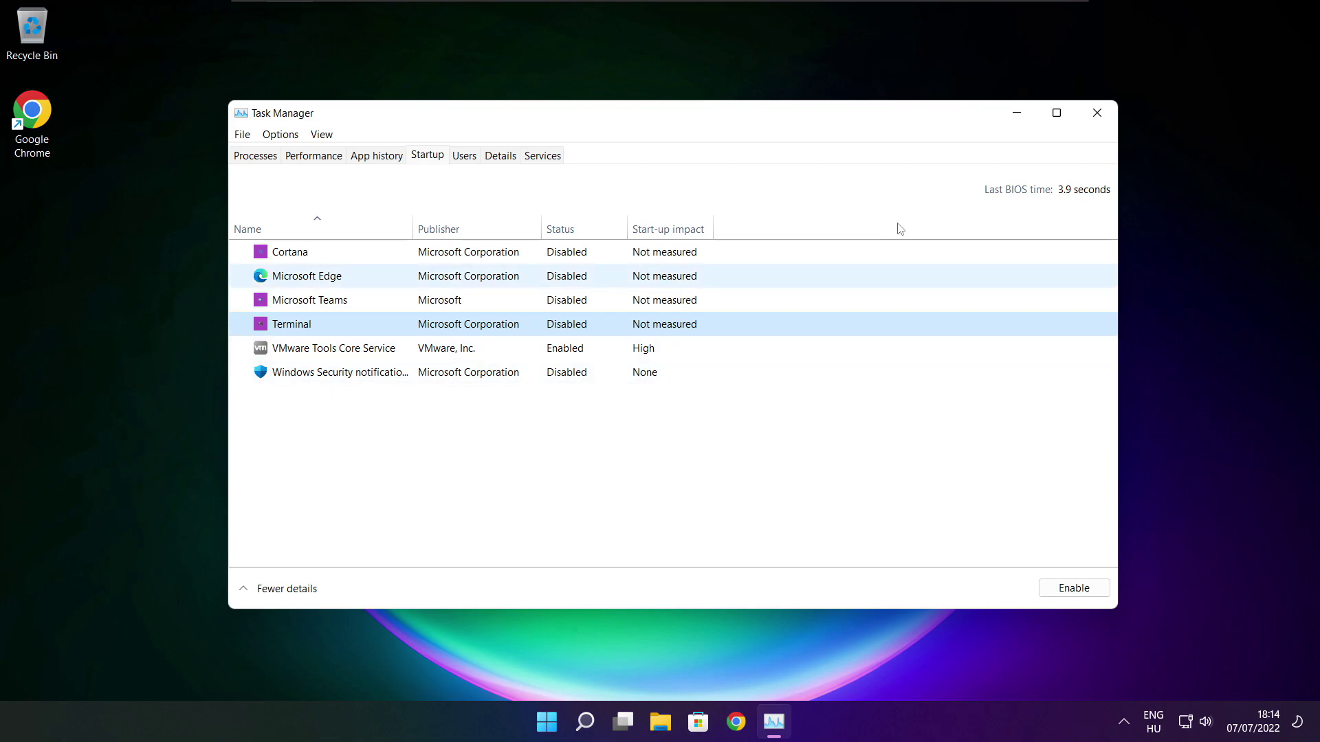
{"action": "left_click", "coordinate": [1097, 113]}
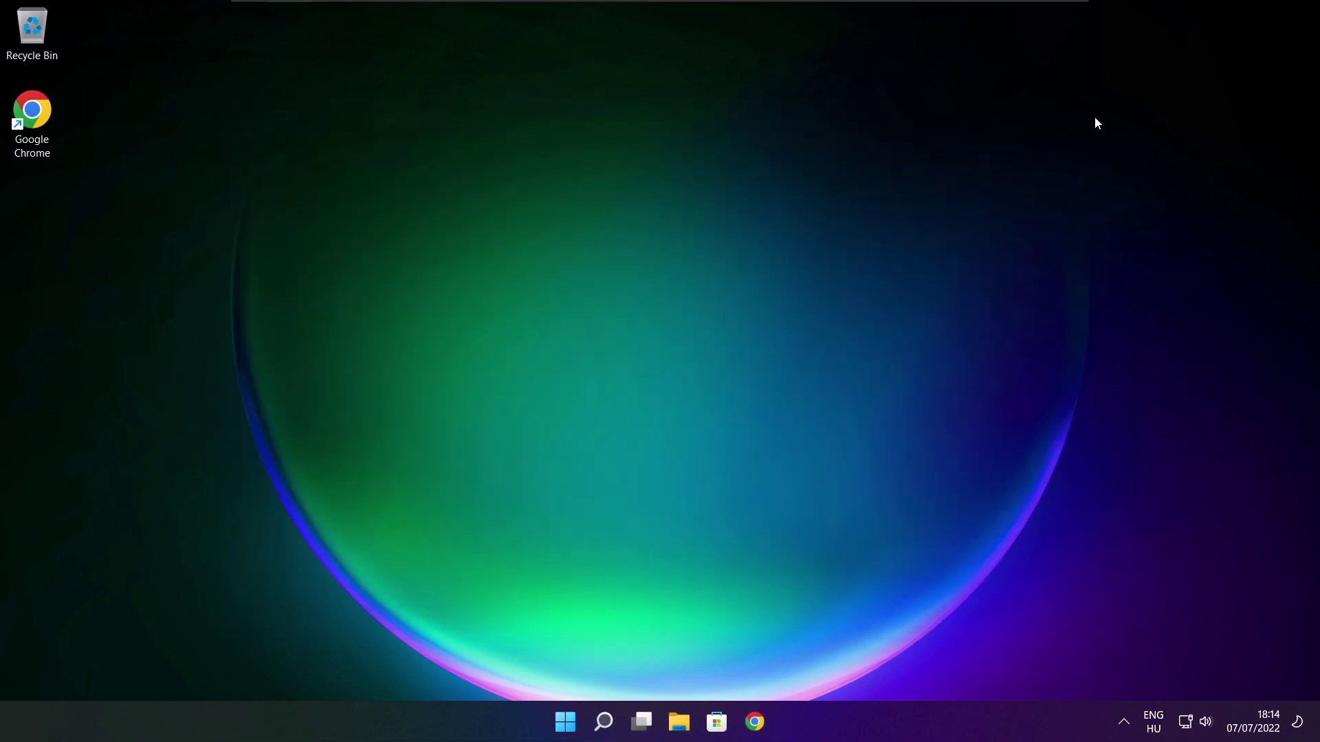
Search 'optimise' and launch the Defragment and Optimise Drives app
{"action": "left_click", "coordinate": [604, 725]}
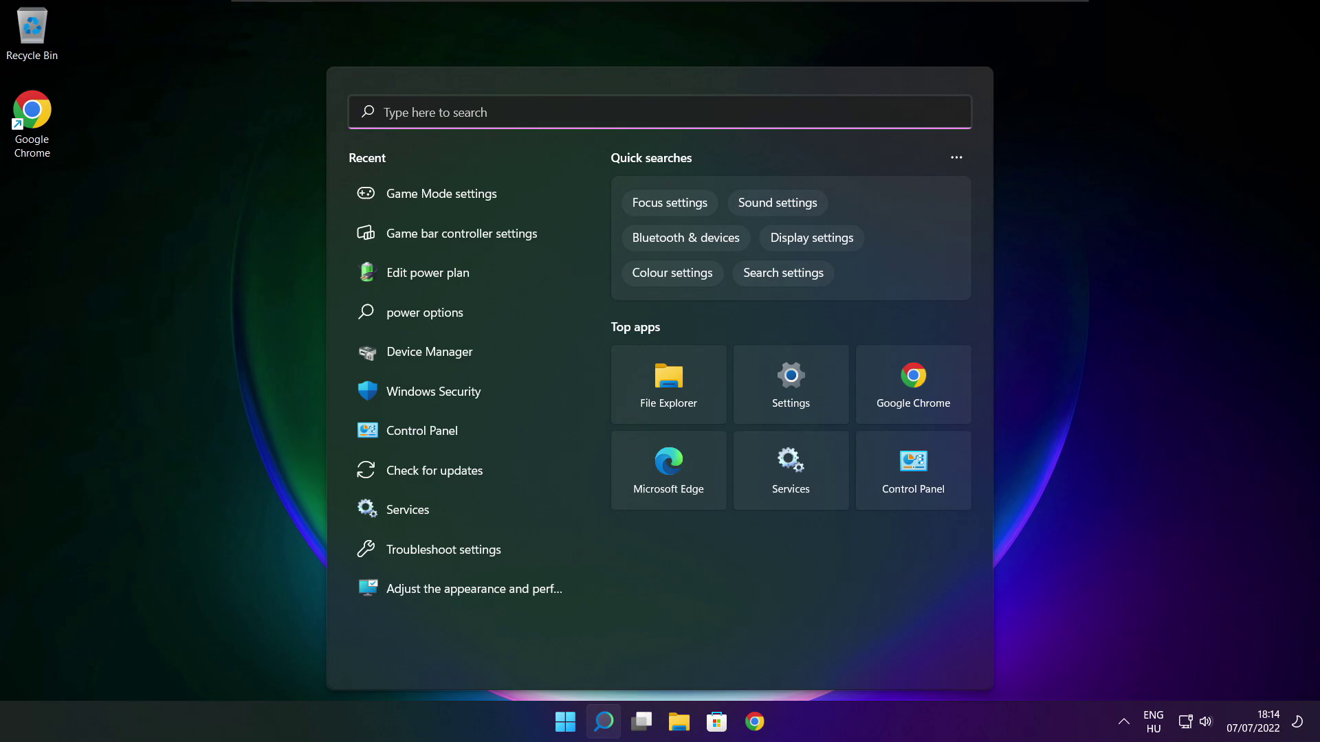
{"action": "type", "text": "opti"}
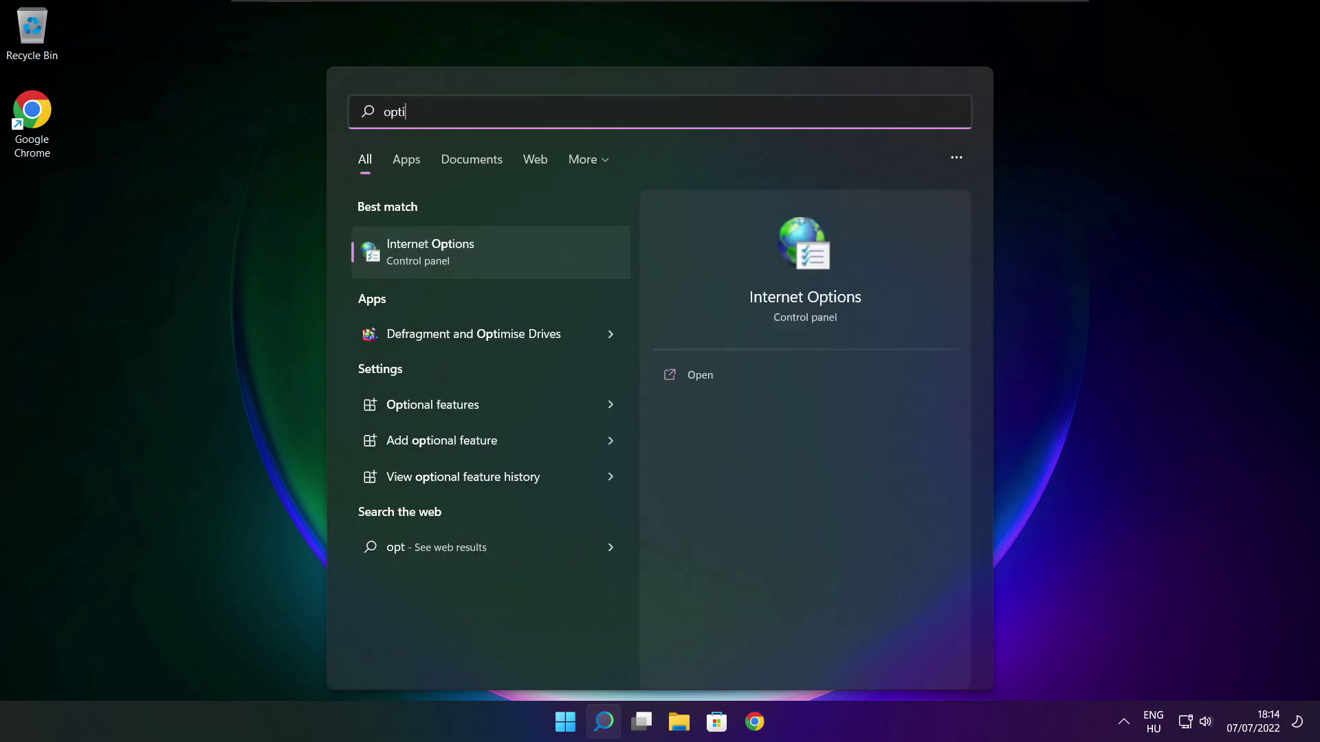
{"action": "type", "text": "mise"}
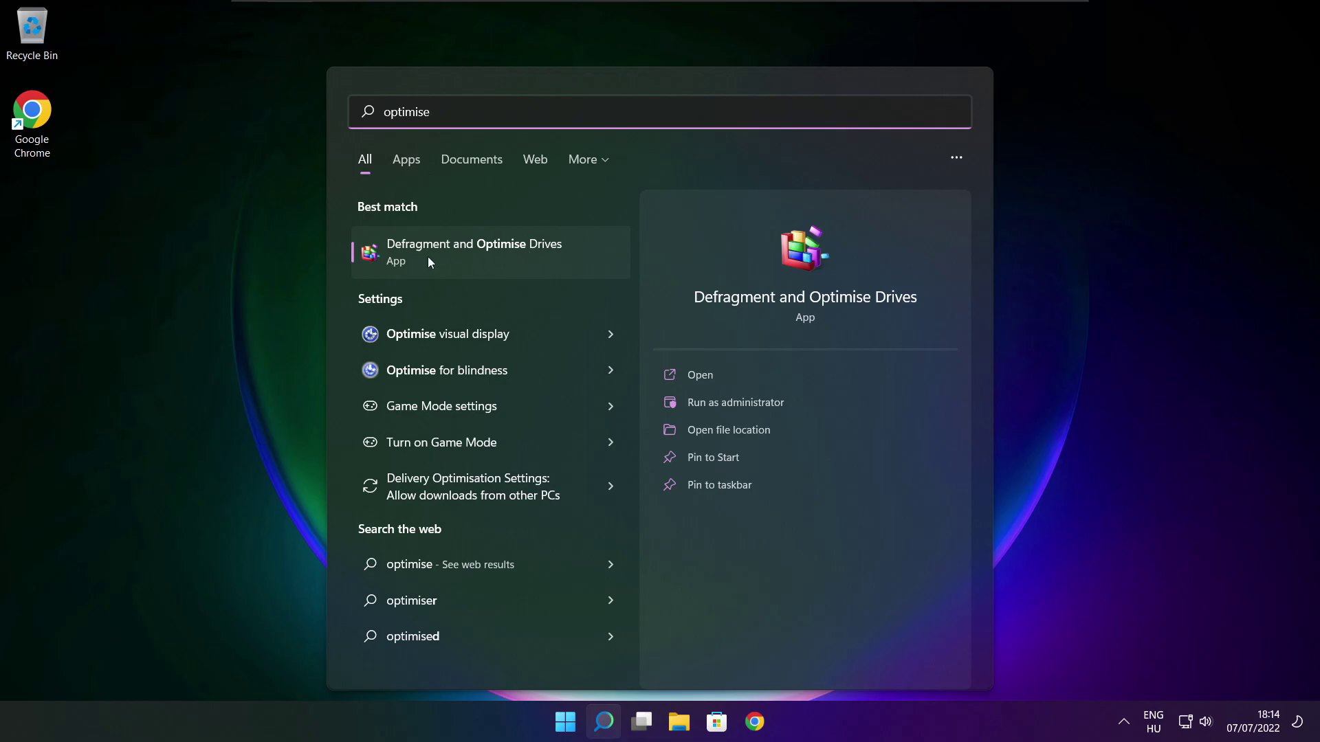
{"action": "left_click", "coordinate": [508, 254]}
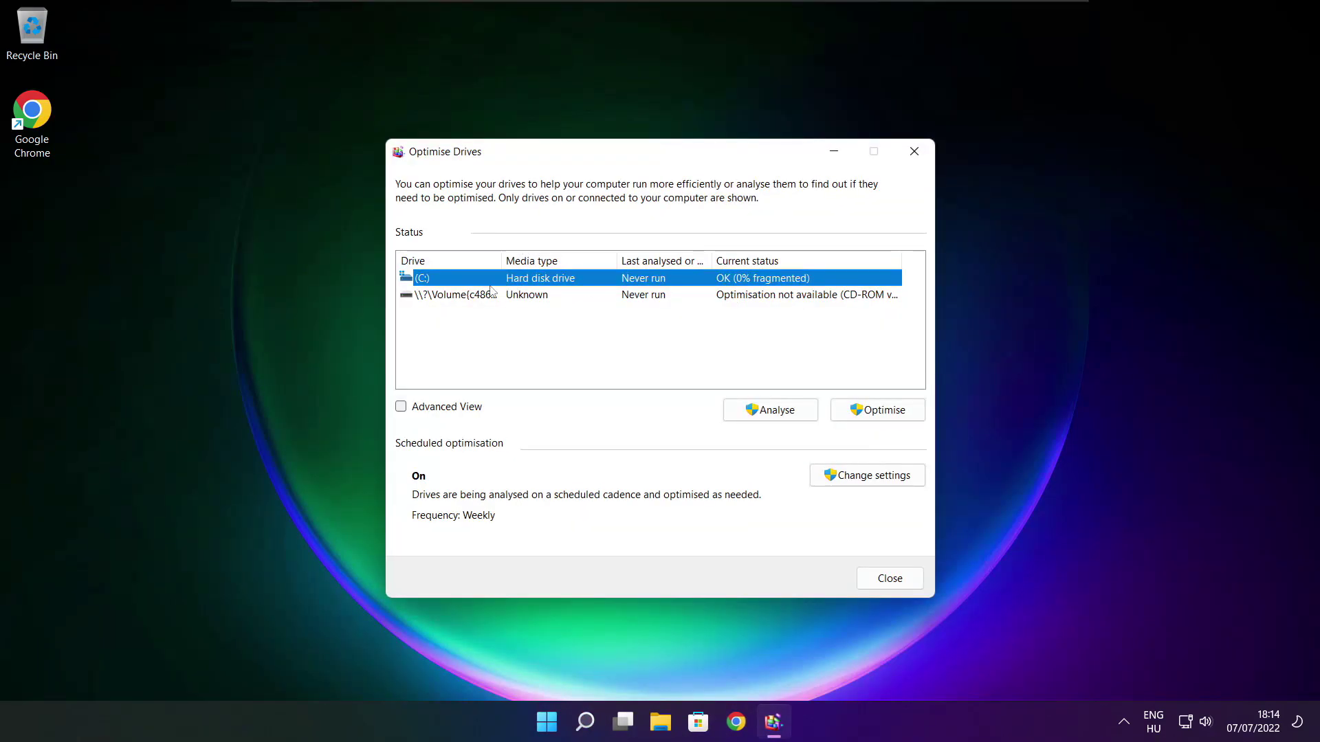
Analyse drive C: (9% fragmented), optimise it, then close Optimise Drives
{"action": "left_click", "coordinate": [761, 411]}
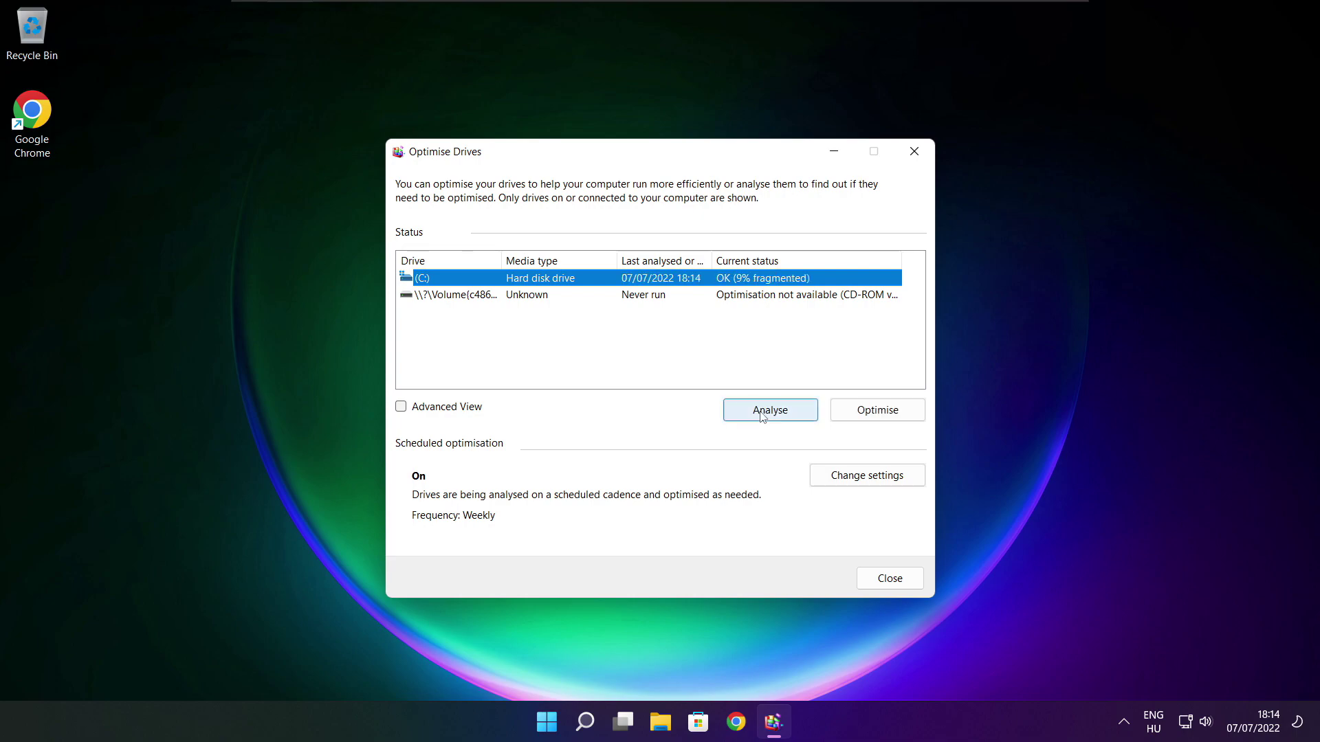
{"action": "left_click", "coordinate": [885, 415]}
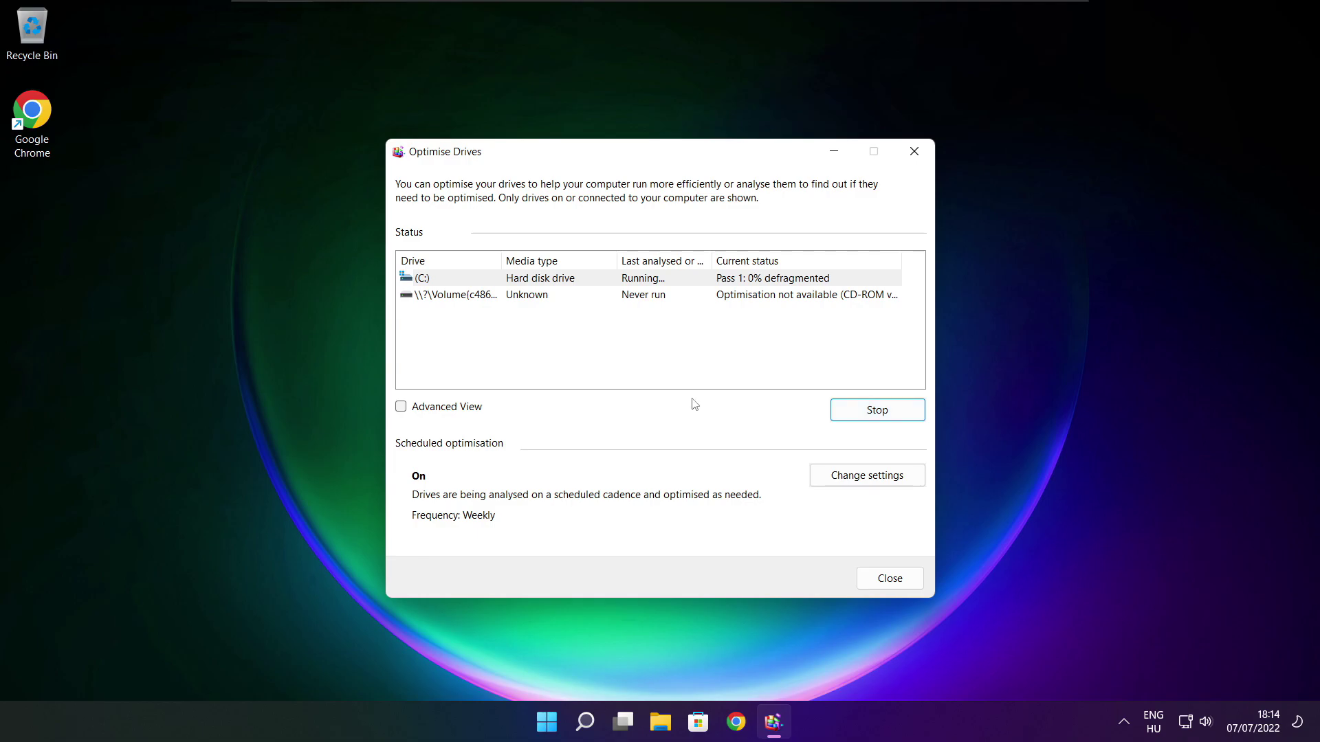
{"action": "key", "text": "alt+F4"}
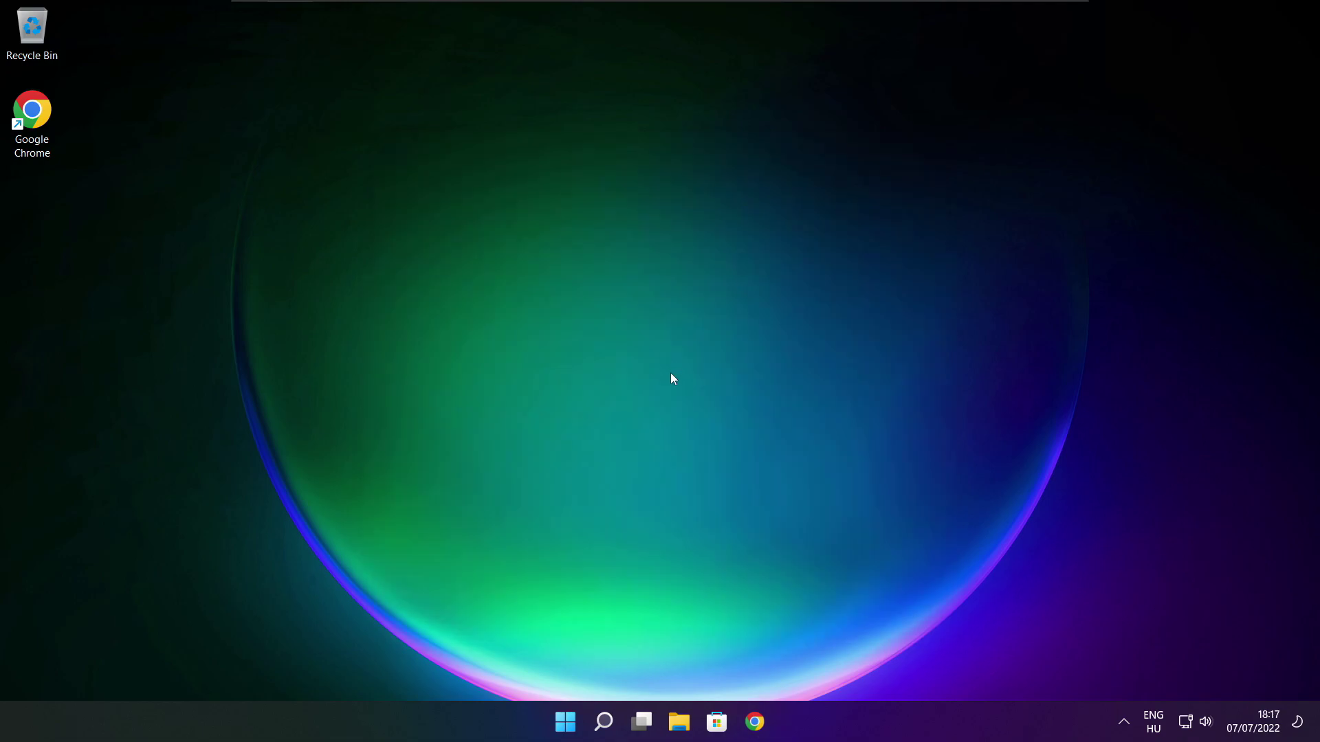
Search for 'updates' and open the Windows Update settings page
{"action": "left_click", "coordinate": [603, 718]}
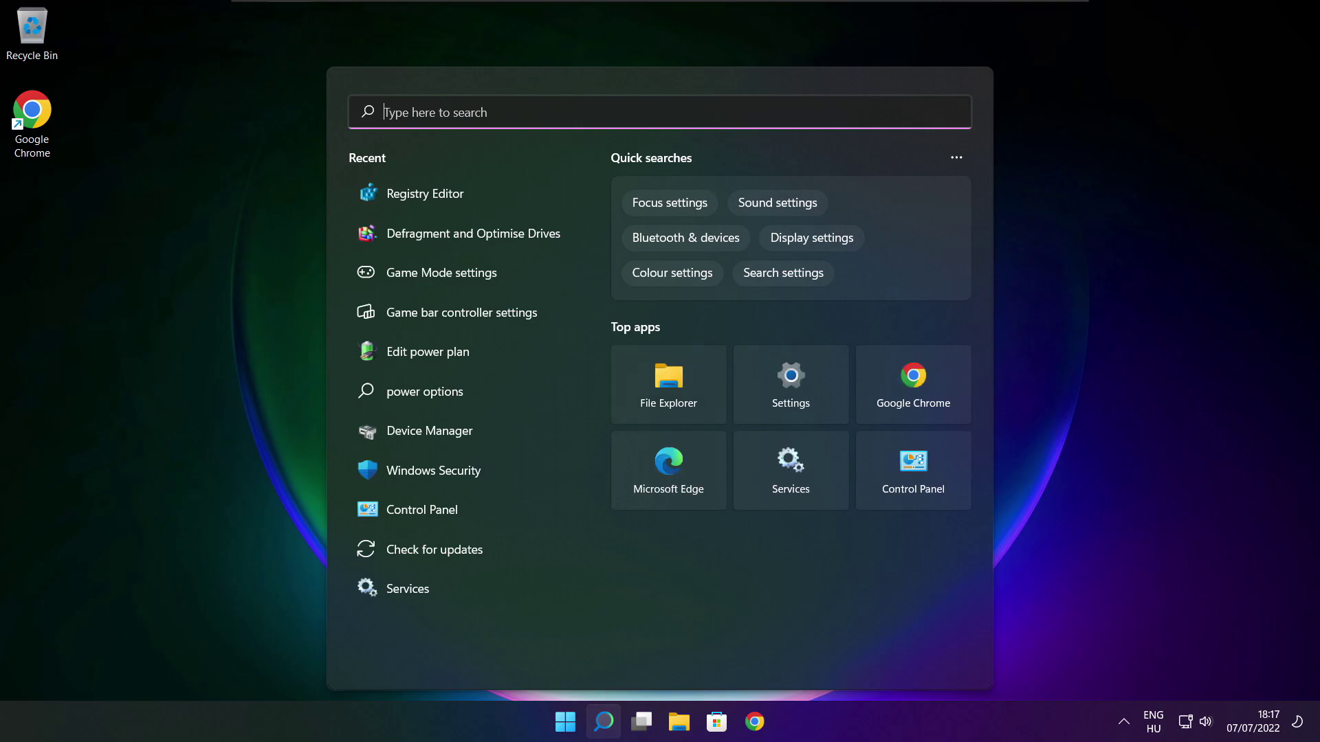
{"action": "type", "text": "updates"}
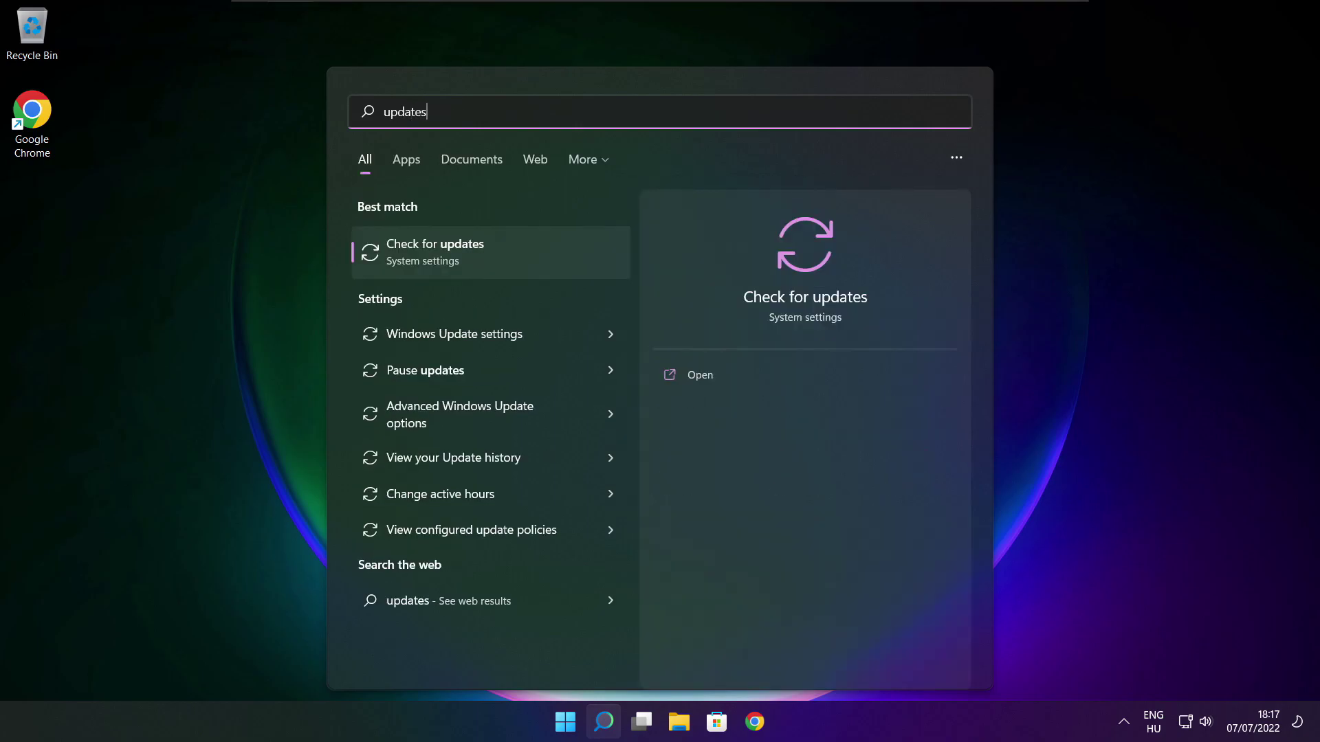
{"action": "left_click", "coordinate": [480, 256]}
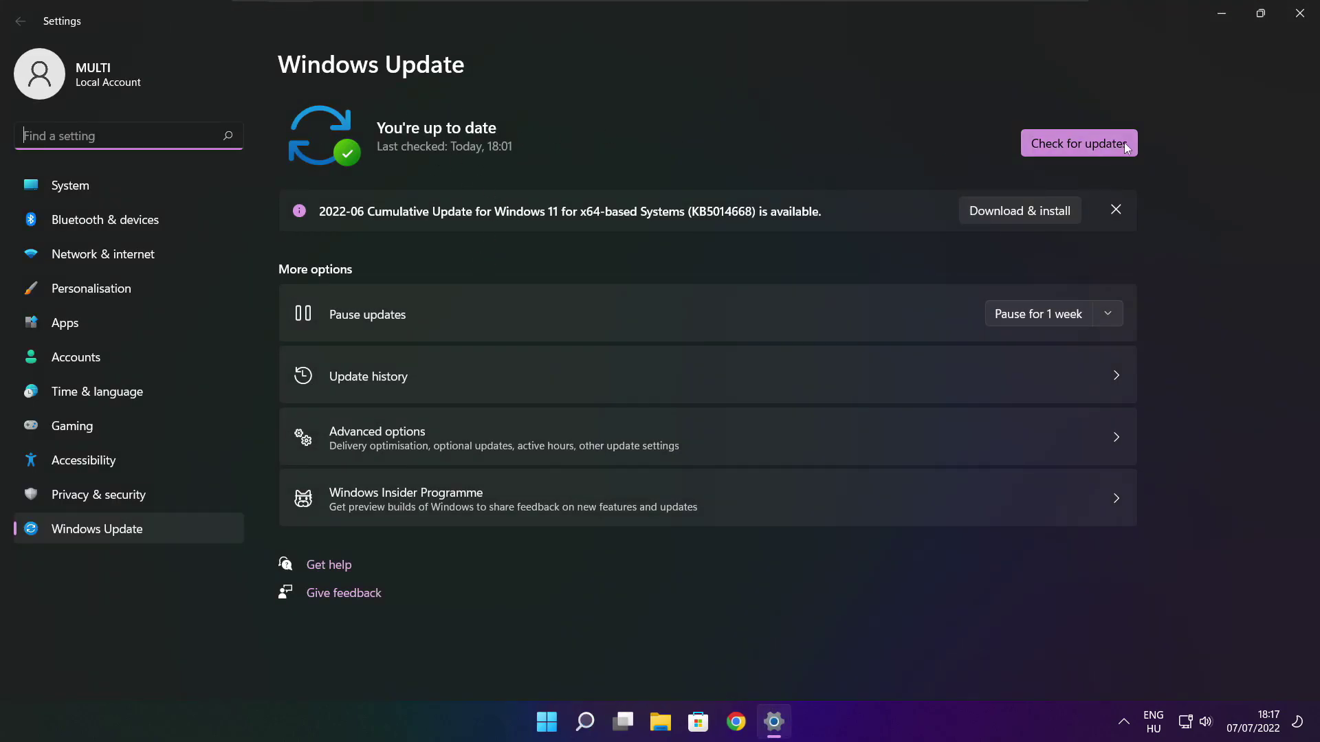
Check for updates until Windows reports up to date, then close Settings
{"action": "left_click", "coordinate": [1078, 143]}
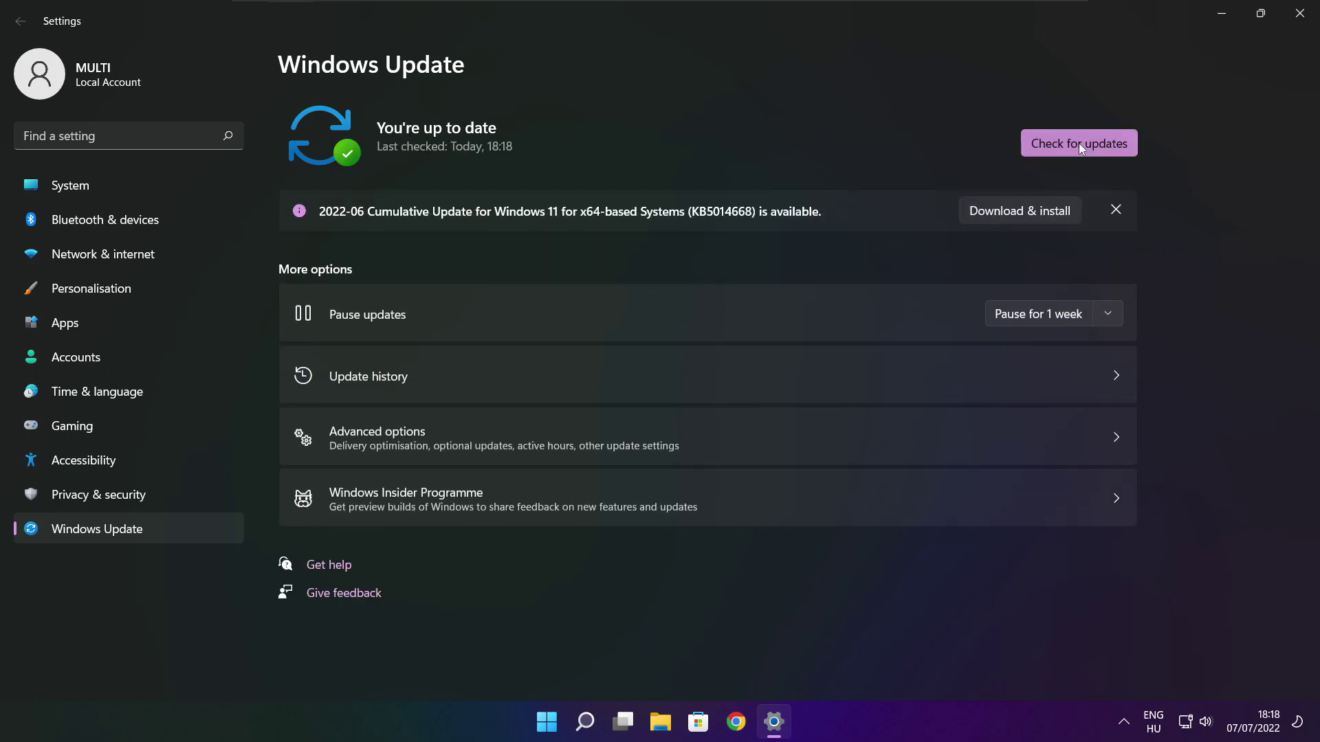
{"action": "left_click", "coordinate": [1299, 15]}
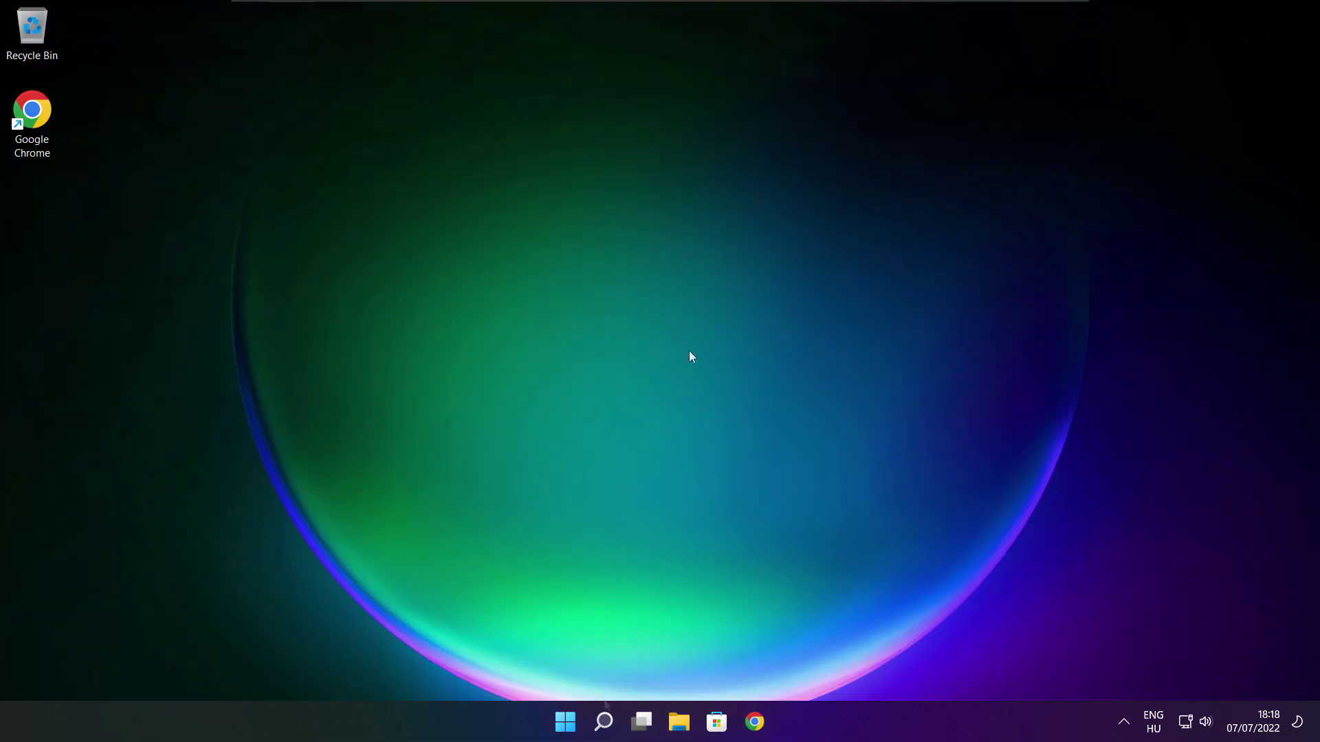
Search for 'regedit' so Registry Editor appears as the best match
{"action": "left_click", "coordinate": [603, 721]}
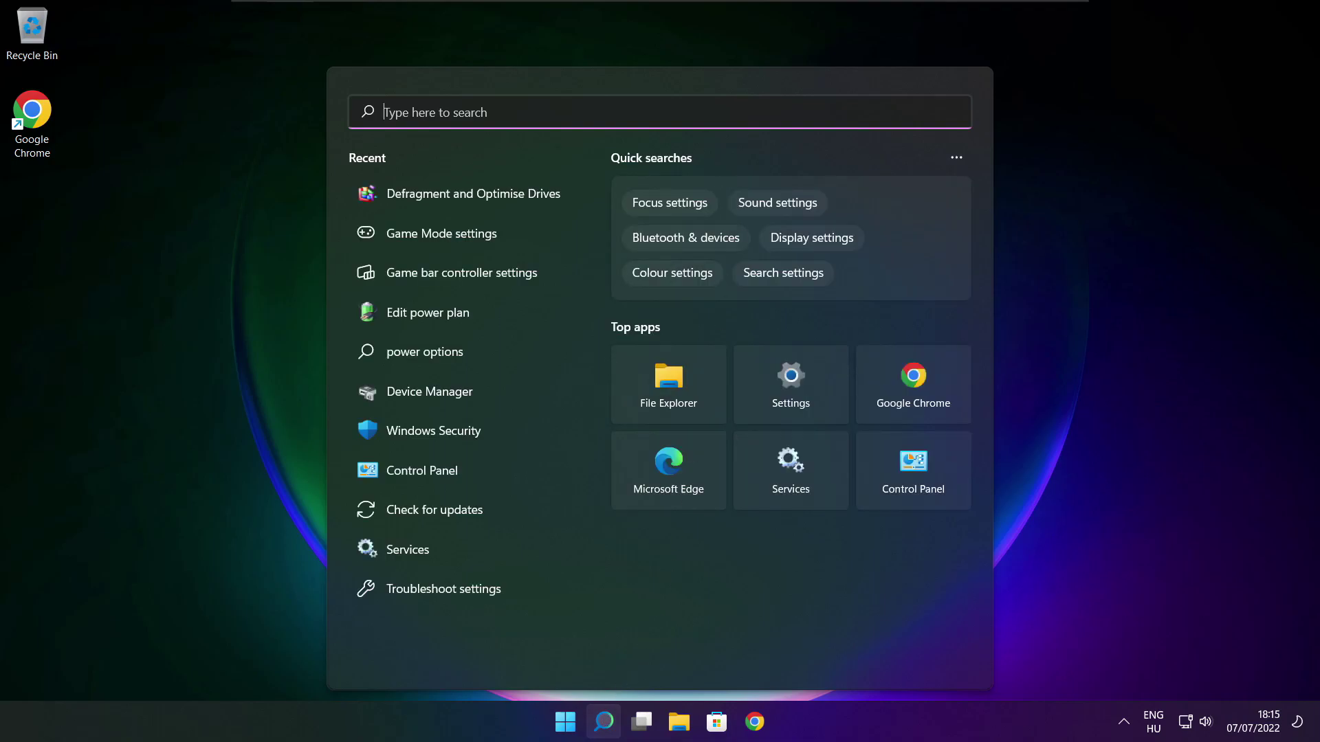
{"action": "type", "text": "regedit"}
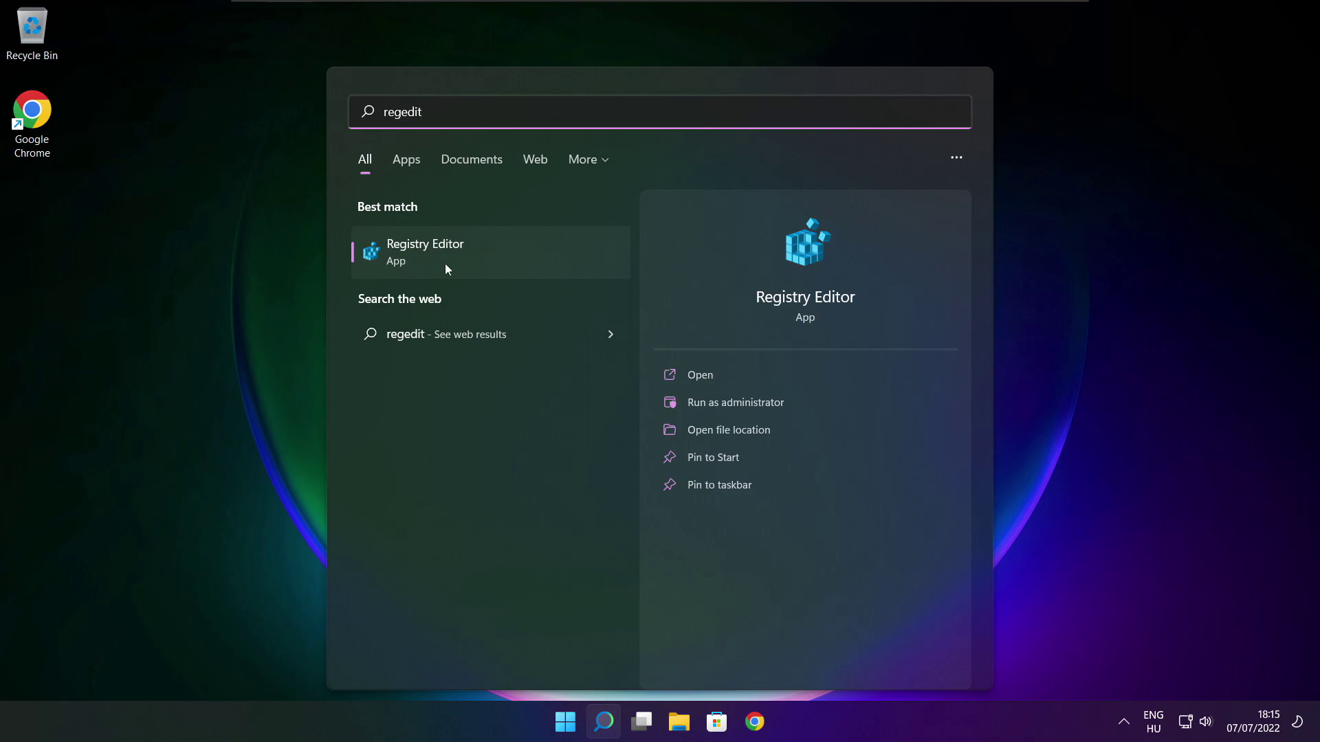
Launch Registry Editor, browse to HKEY_CURRENT_USER\System\GameConfigStore, and select GameDVR_Enabled
{"action": "left_click", "coordinate": [502, 251]}
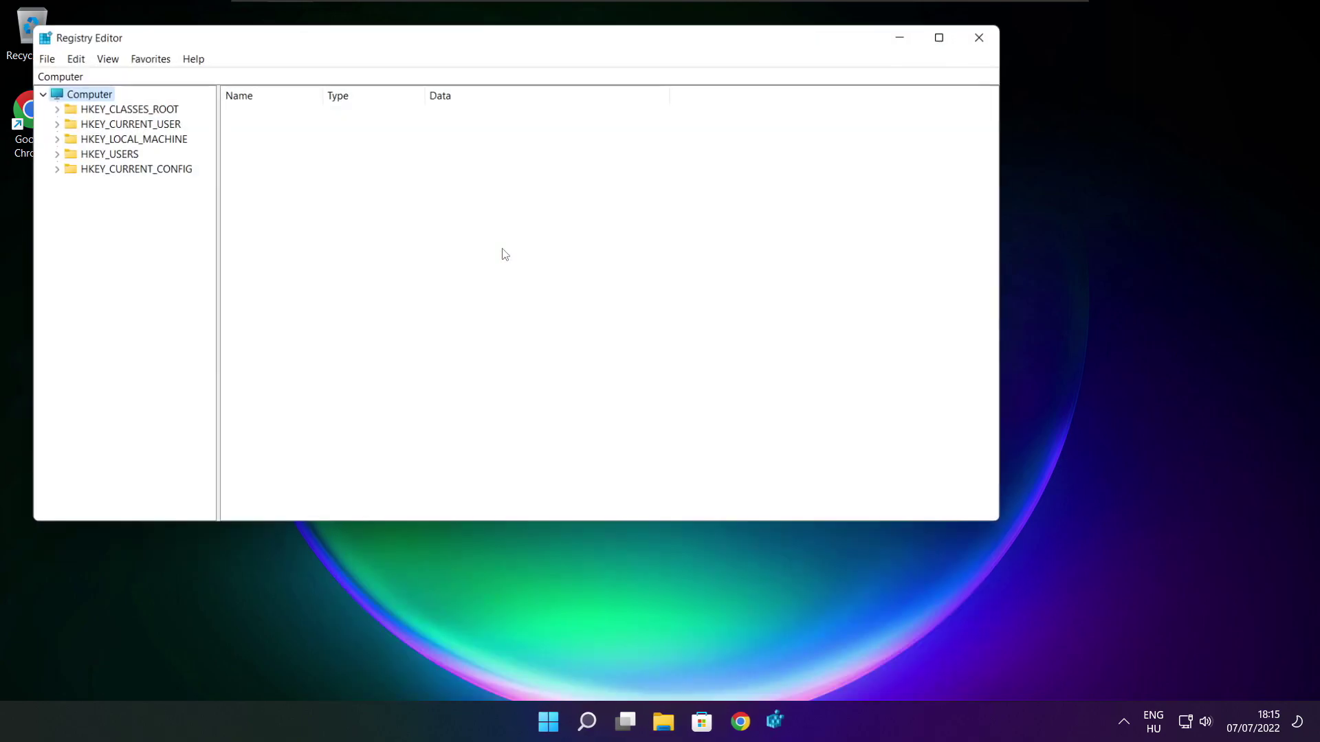
{"action": "left_click_drag", "start_coordinate": [397, 49], "coordinate": [536, 147]}
{"action": "left_click", "coordinate": [229, 224]}
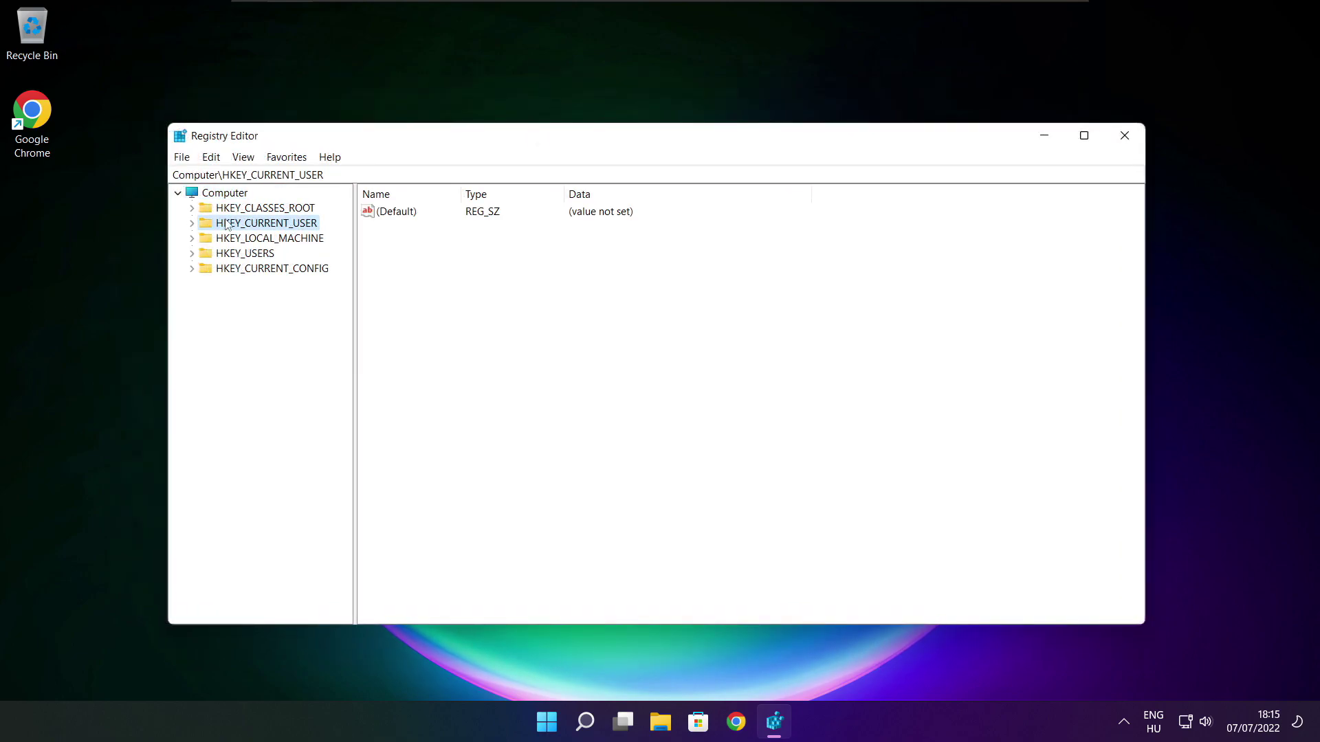
{"action": "left_click", "coordinate": [192, 224]}
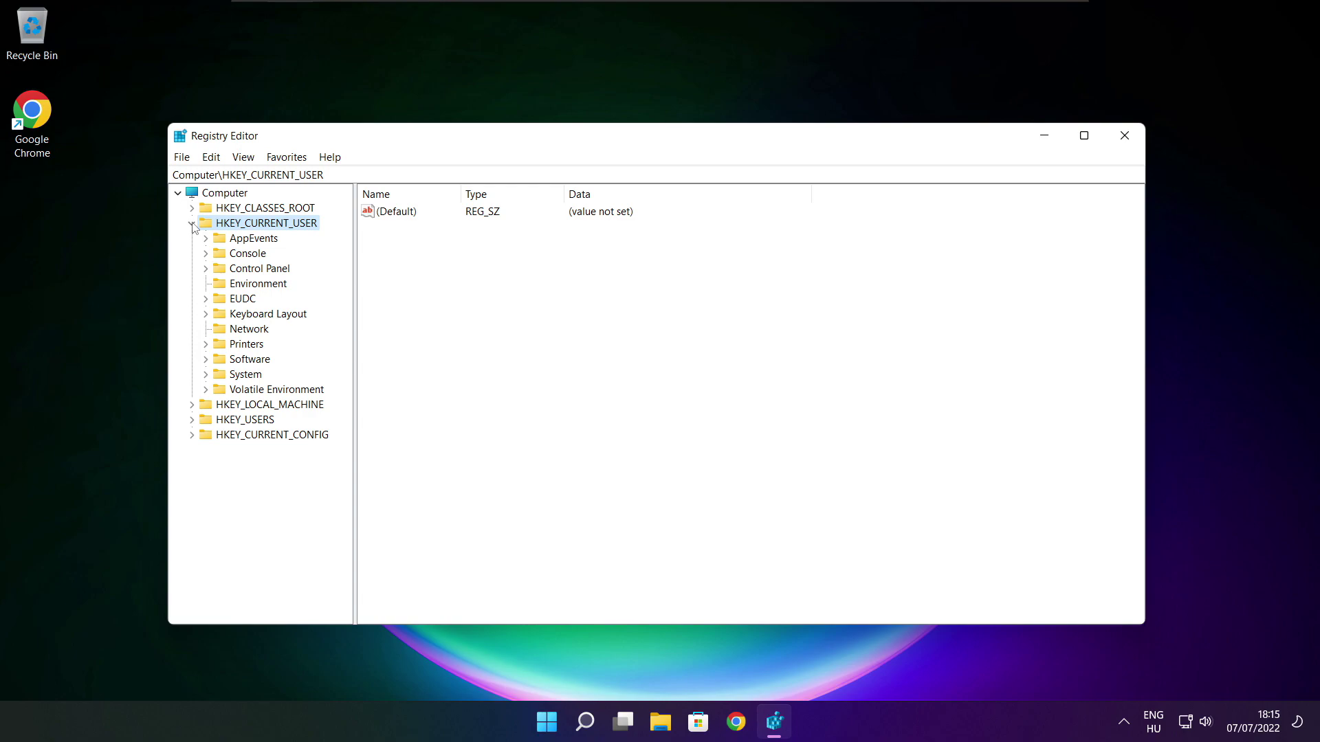
{"action": "left_click", "coordinate": [229, 378]}
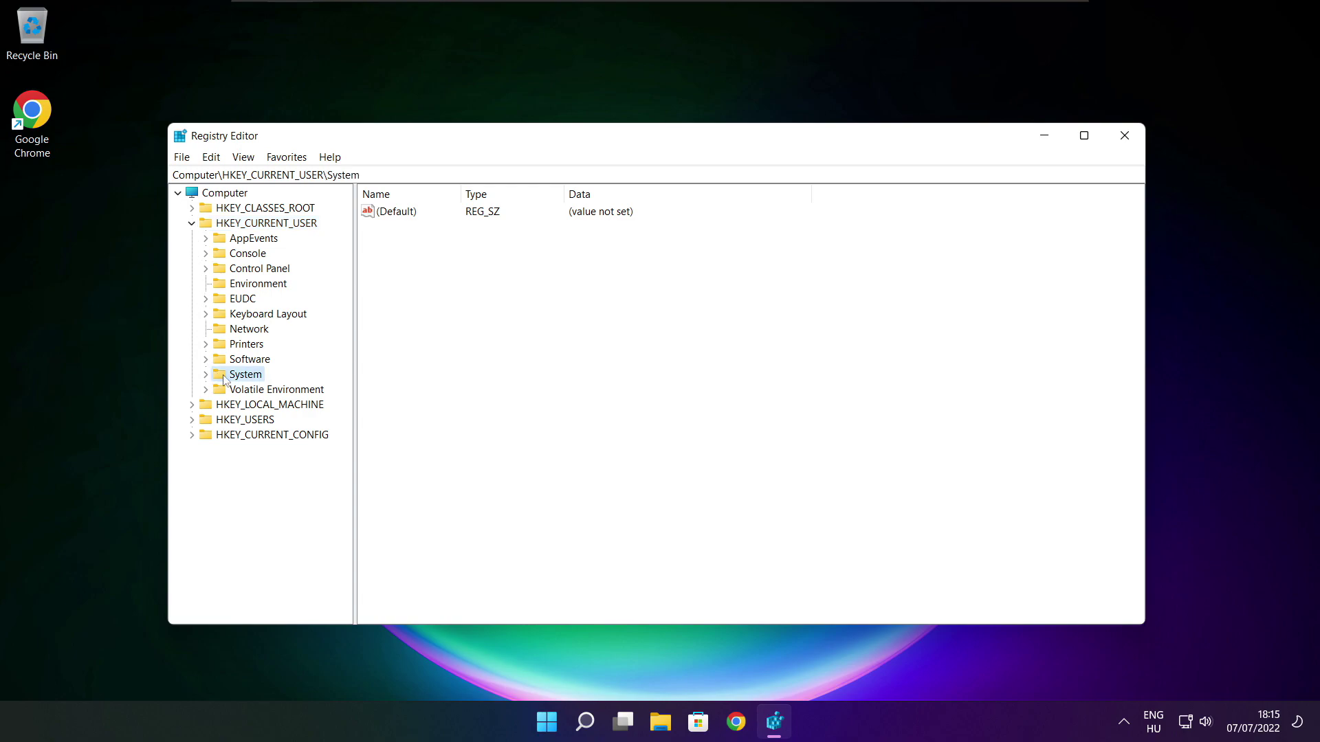
{"action": "left_click", "coordinate": [205, 376]}
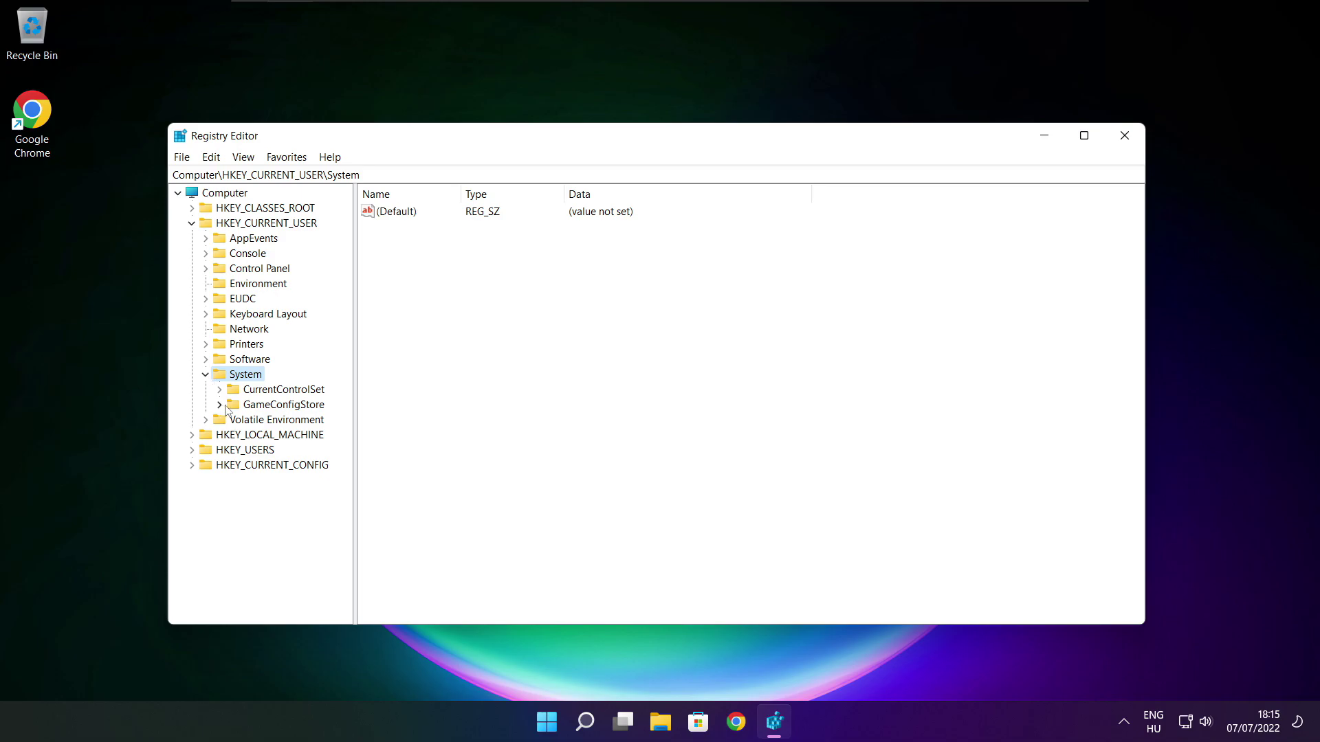
{"action": "left_click", "coordinate": [272, 407]}
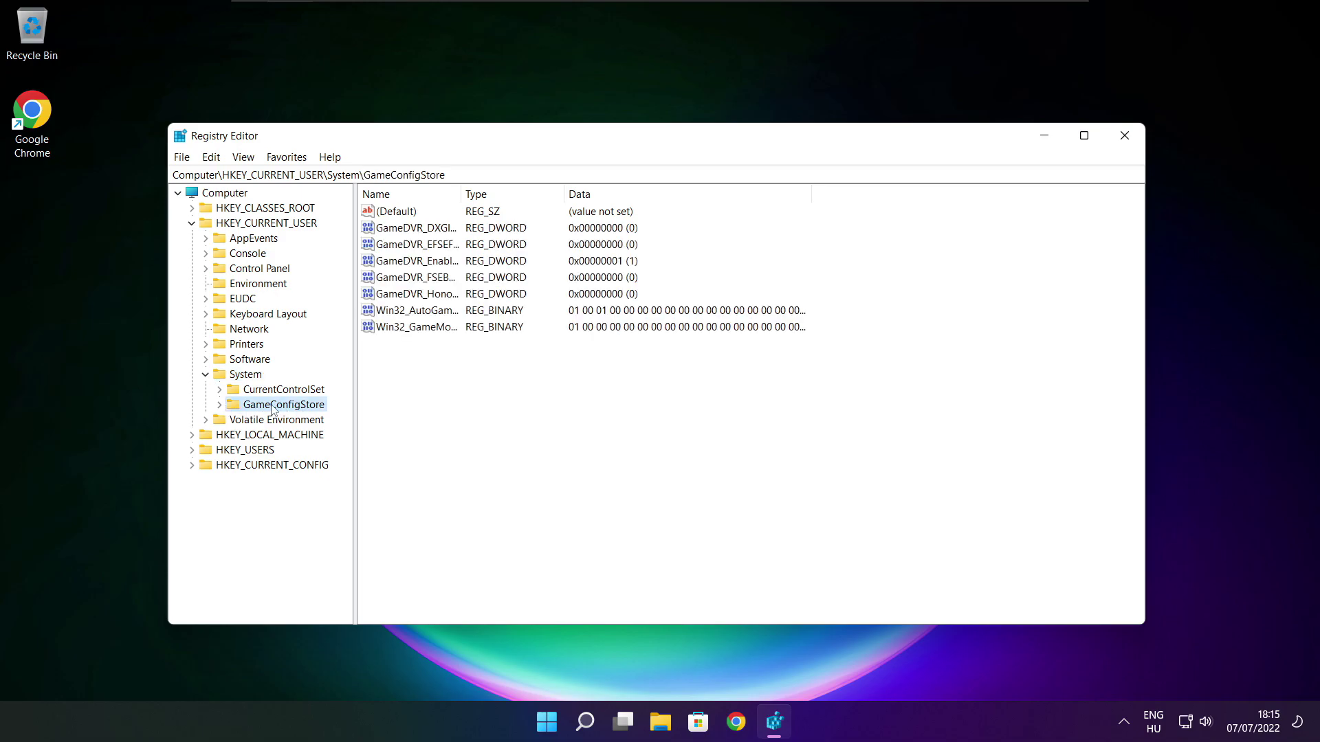
{"action": "left_click_drag", "start_coordinate": [461, 190], "coordinate": [578, 189]}
{"action": "left_click", "coordinate": [411, 262]}
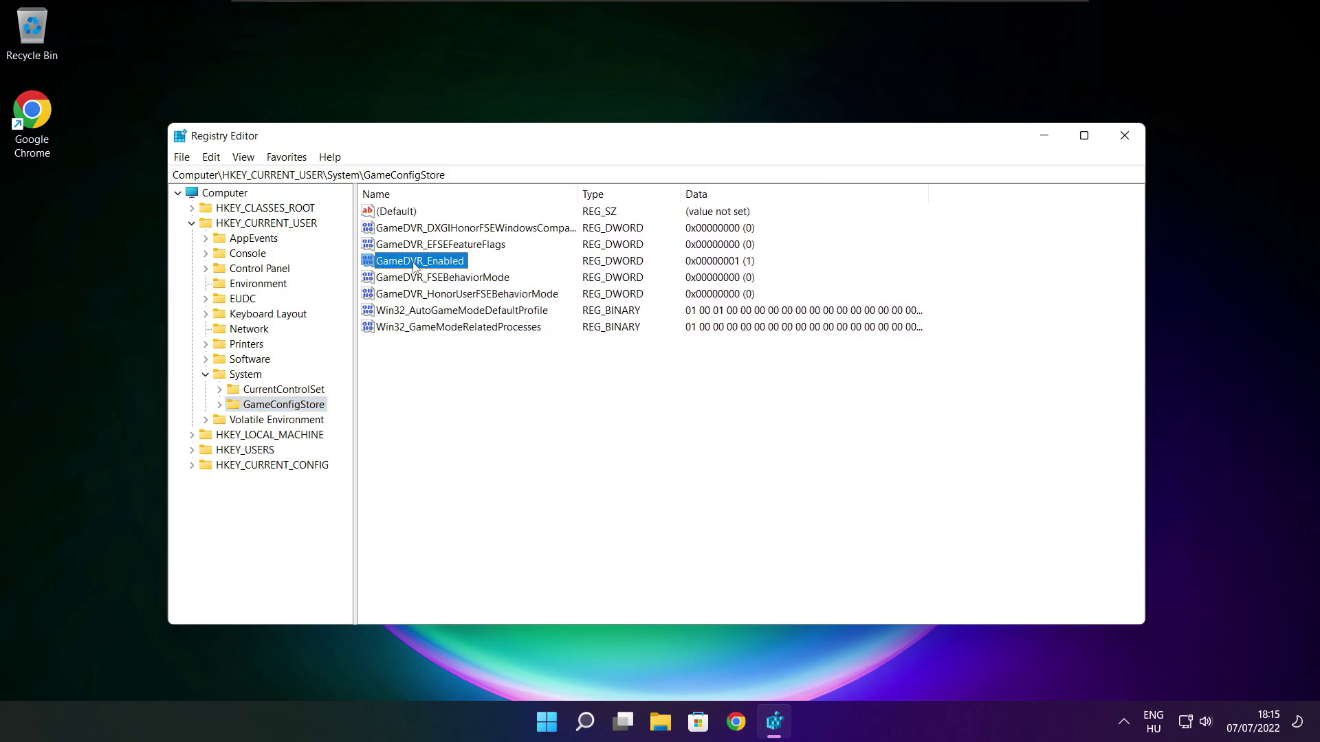
Change the GameDVR_Enabled value data from 1 to 0
{"action": "double_click", "coordinate": [416, 263]}
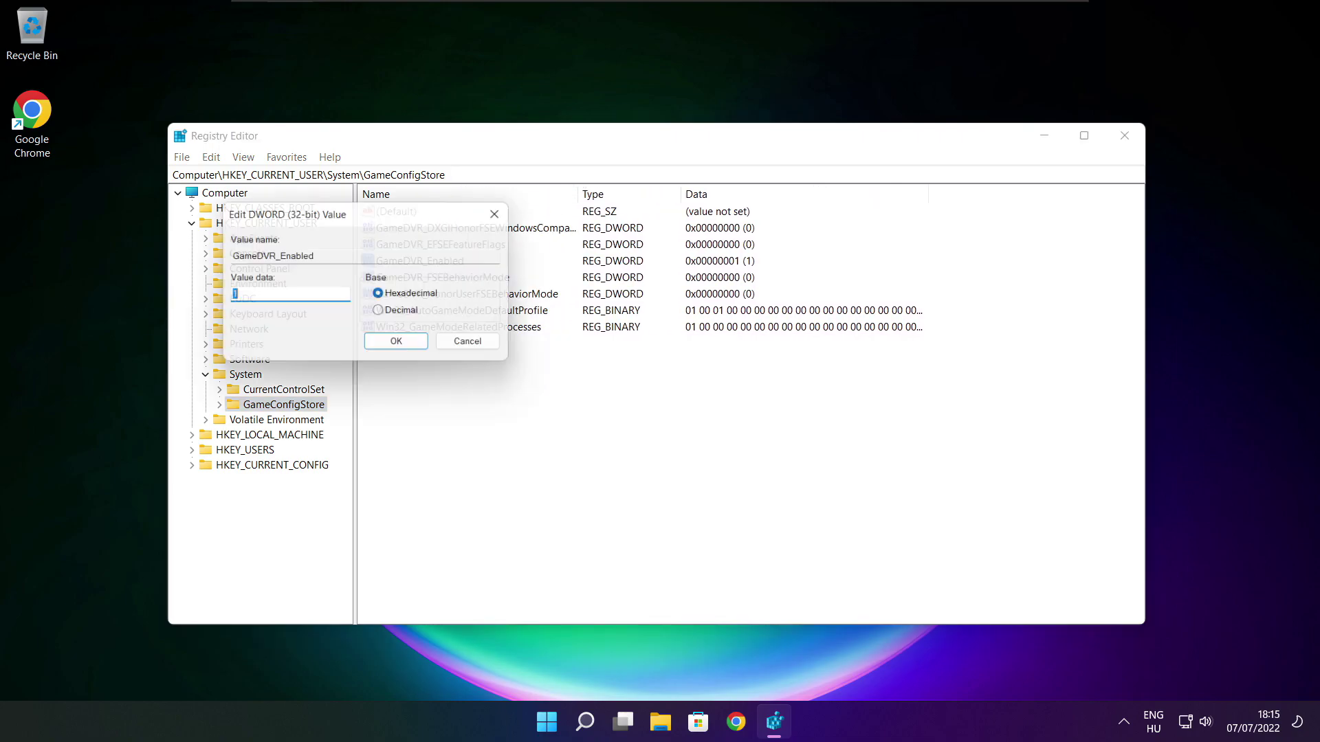
{"action": "left_click_drag", "start_coordinate": [387, 218], "coordinate": [692, 271]}
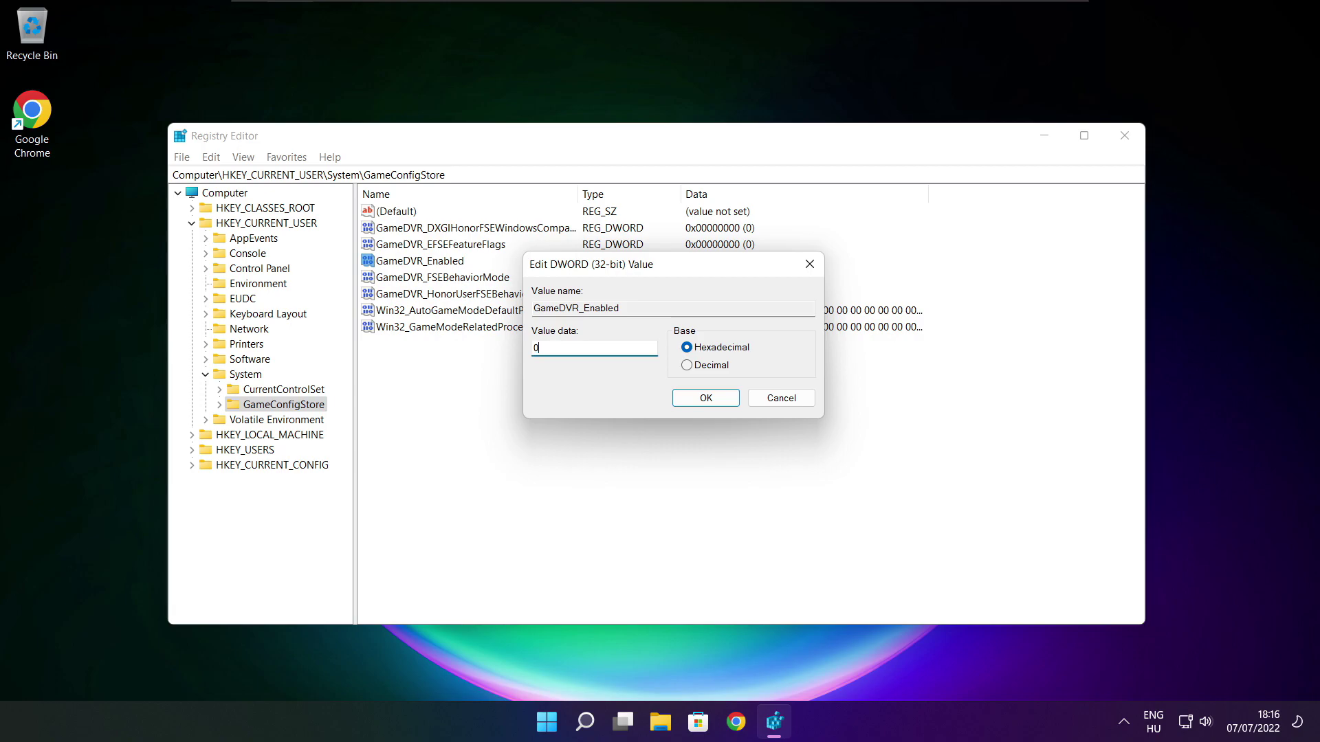
{"action": "type", "text": "0"}
{"action": "left_click", "coordinate": [707, 402]}
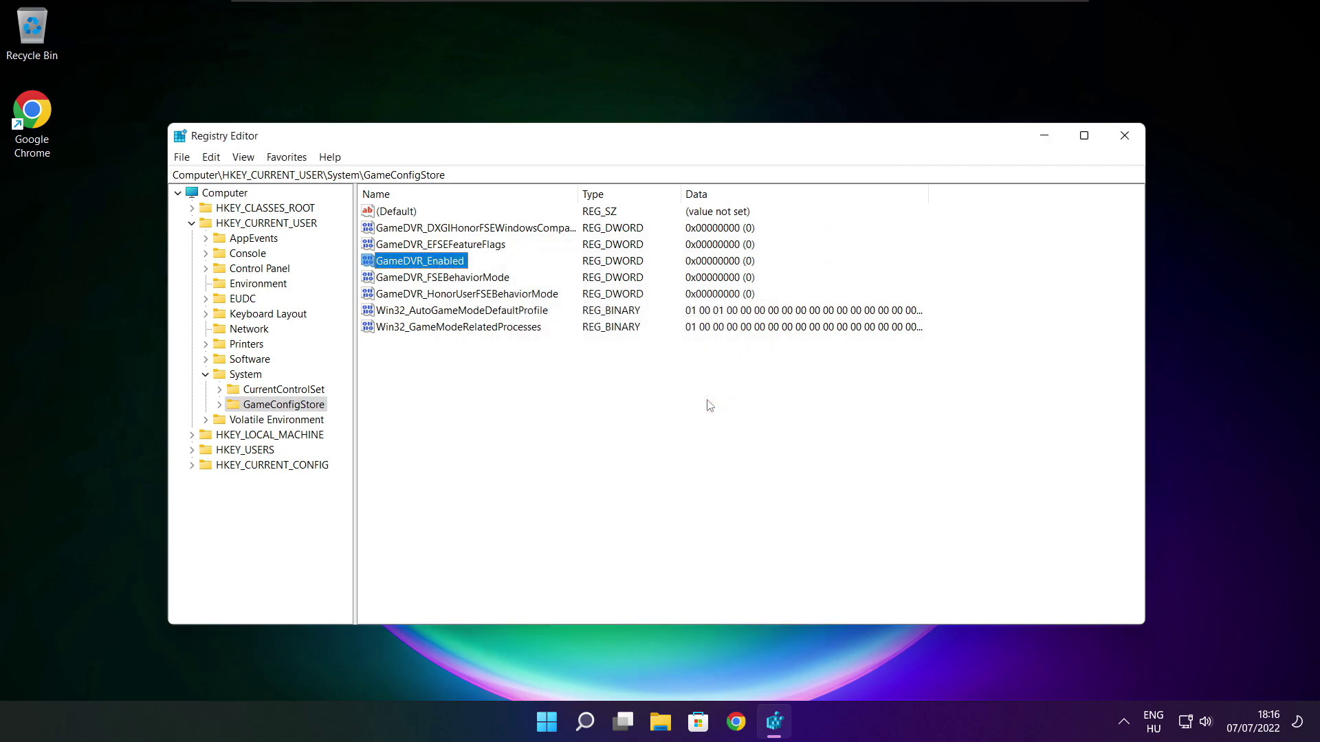
Collapse HKEY_CURRENT_USER and expand HKEY_LOCAL_MACHINE > SOFTWARE > Microsoft
{"action": "left_click", "coordinate": [192, 225]}
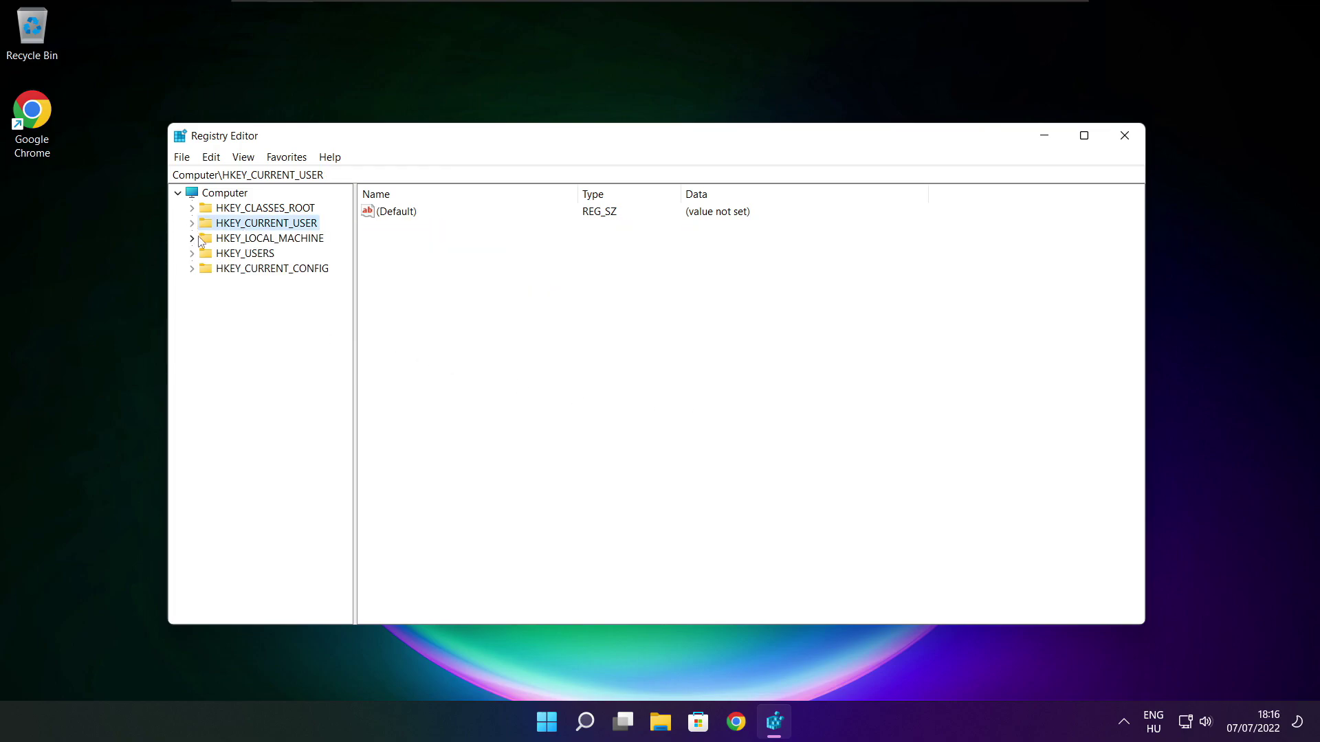
{"action": "left_click", "coordinate": [206, 241]}
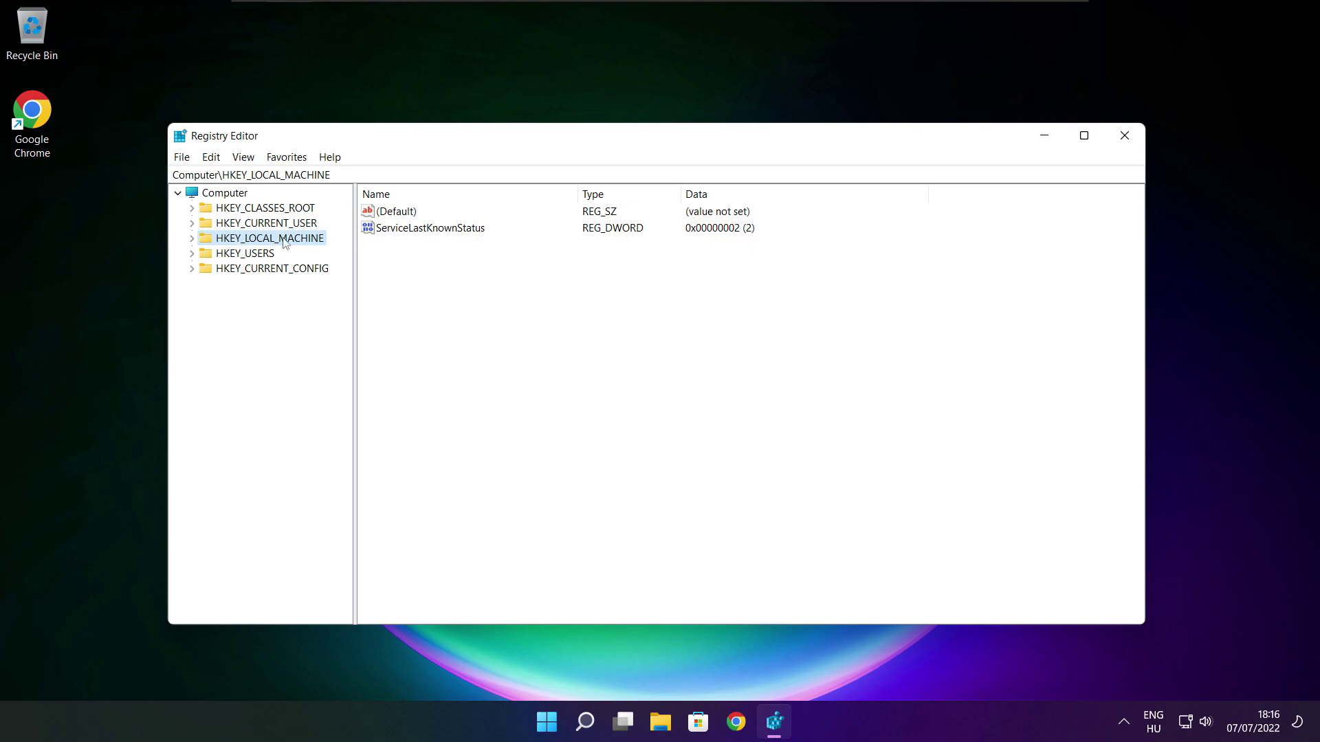
{"action": "left_click", "coordinate": [193, 239]}
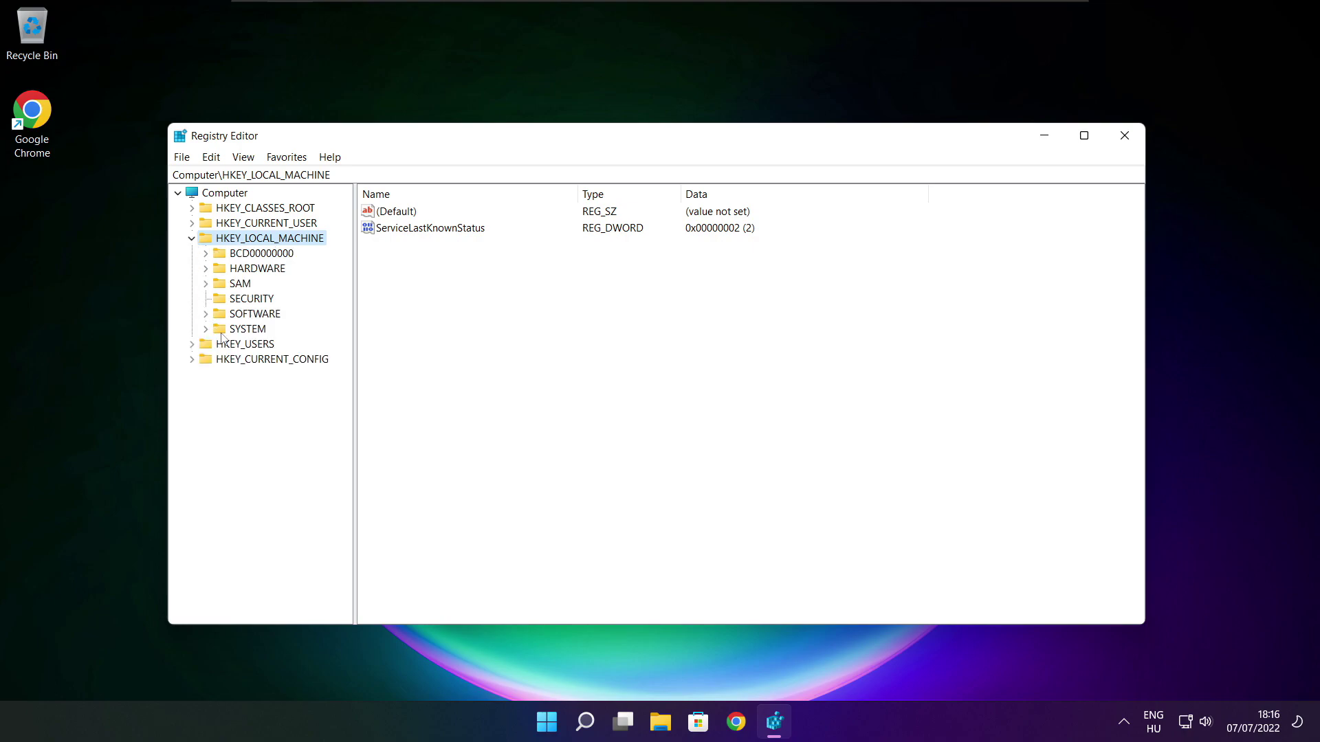
{"action": "left_click", "coordinate": [240, 317]}
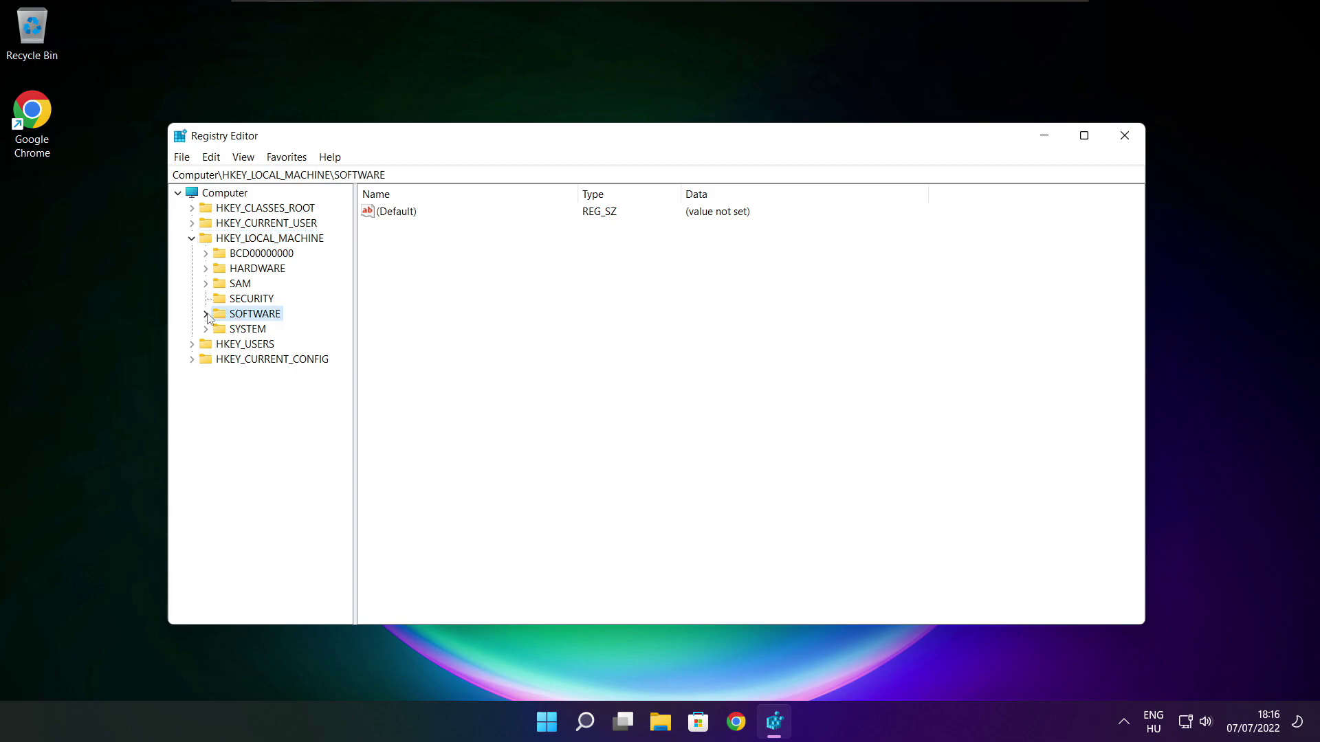
{"action": "left_click", "coordinate": [205, 314]}
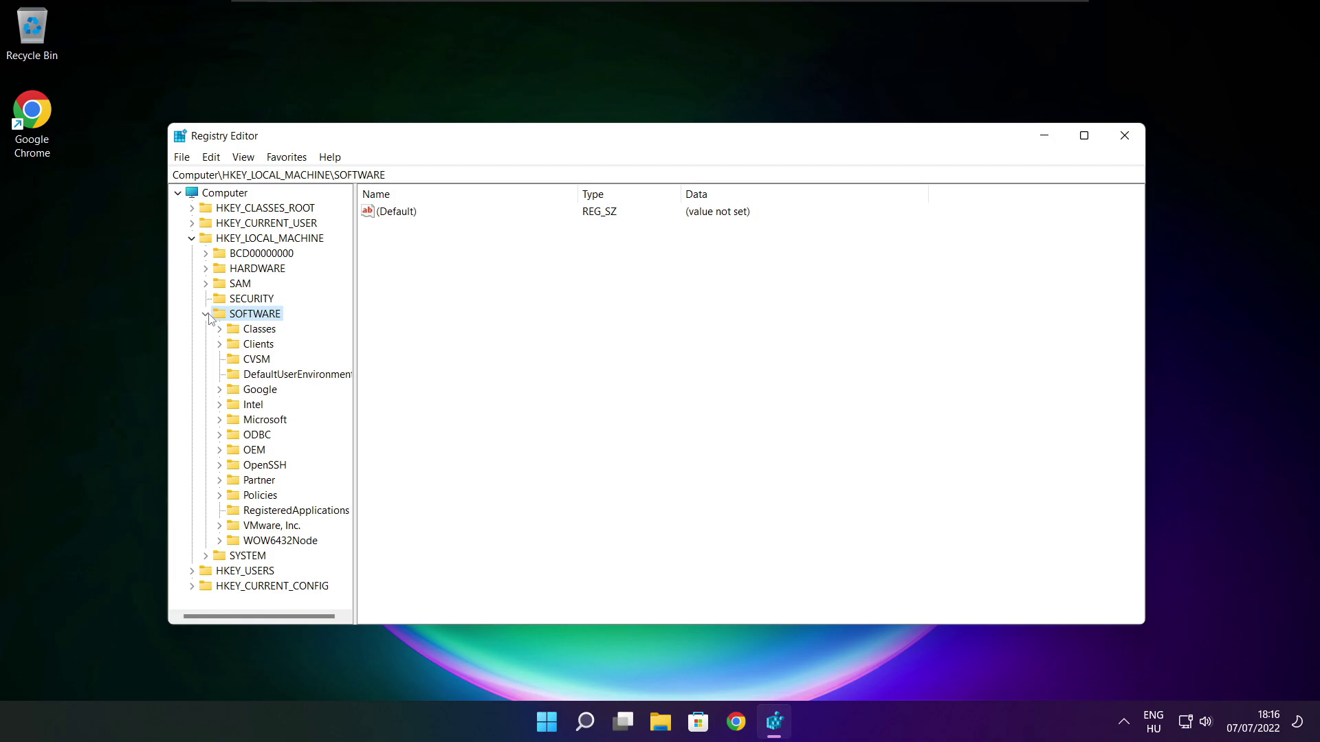
{"action": "left_click", "coordinate": [256, 421]}
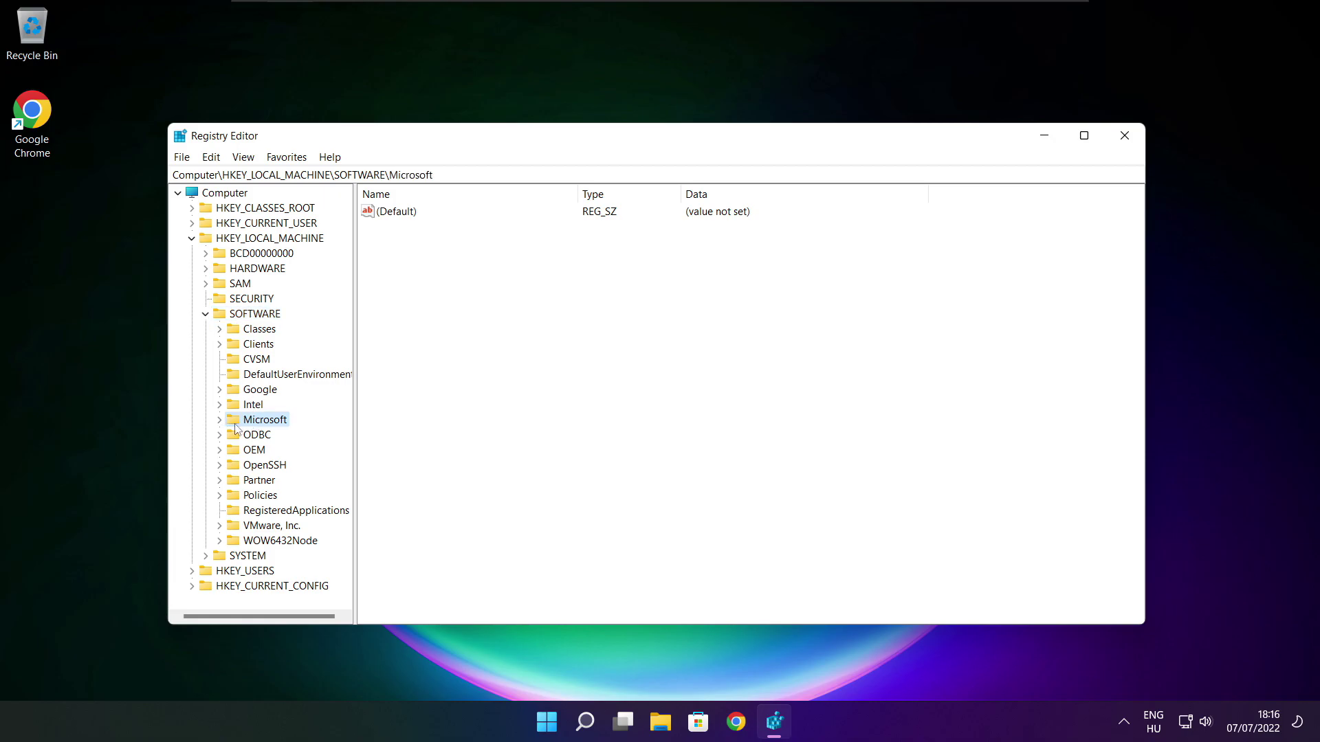
{"action": "left_click", "coordinate": [220, 421]}
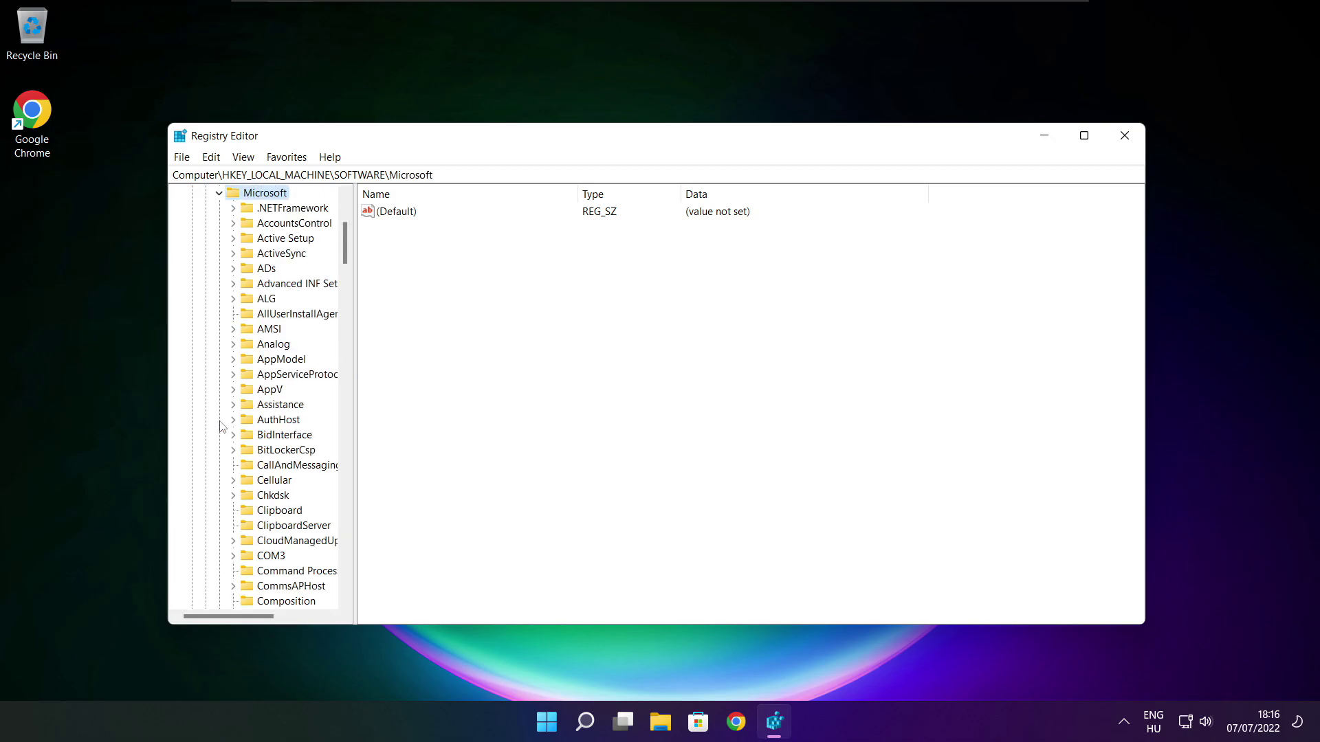
{"action": "scroll", "coordinate": [270, 413], "scroll_direction": "down", "scroll_amount": 14}
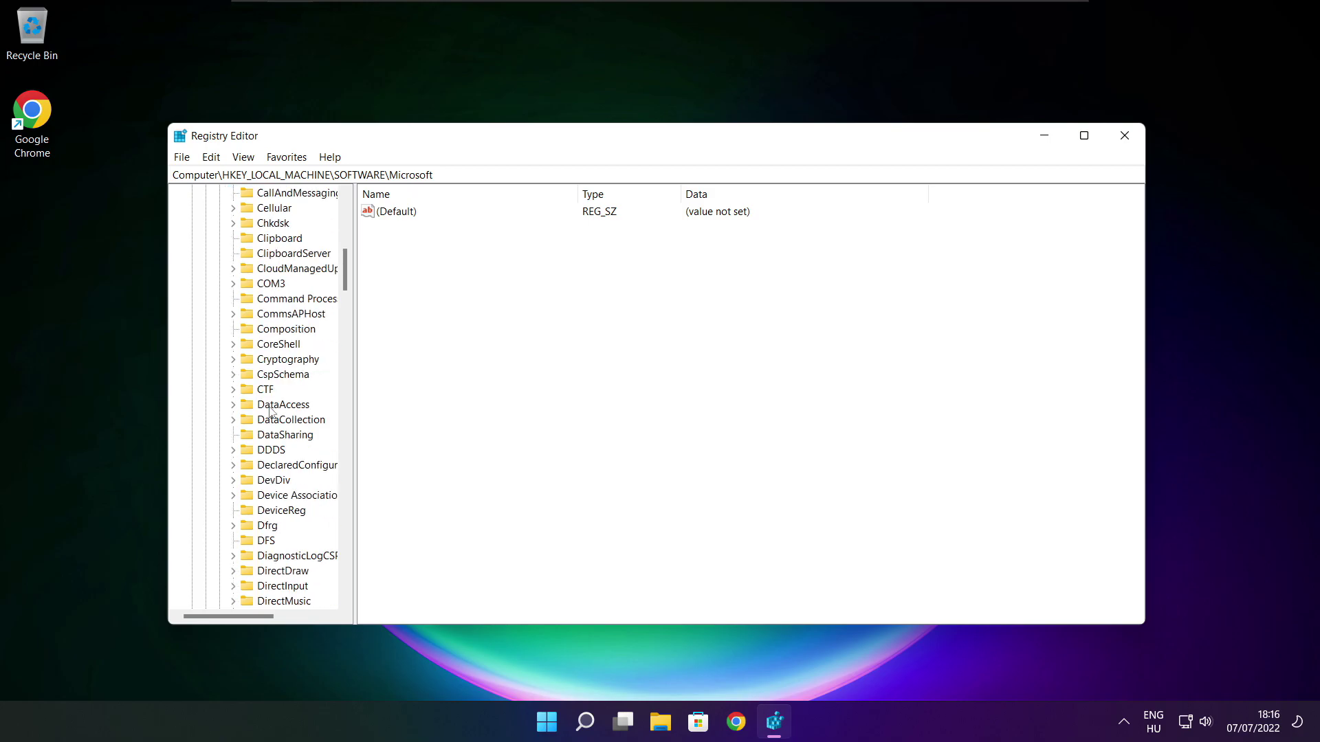
{"action": "scroll", "coordinate": [270, 413], "scroll_direction": "down", "scroll_amount": 20}
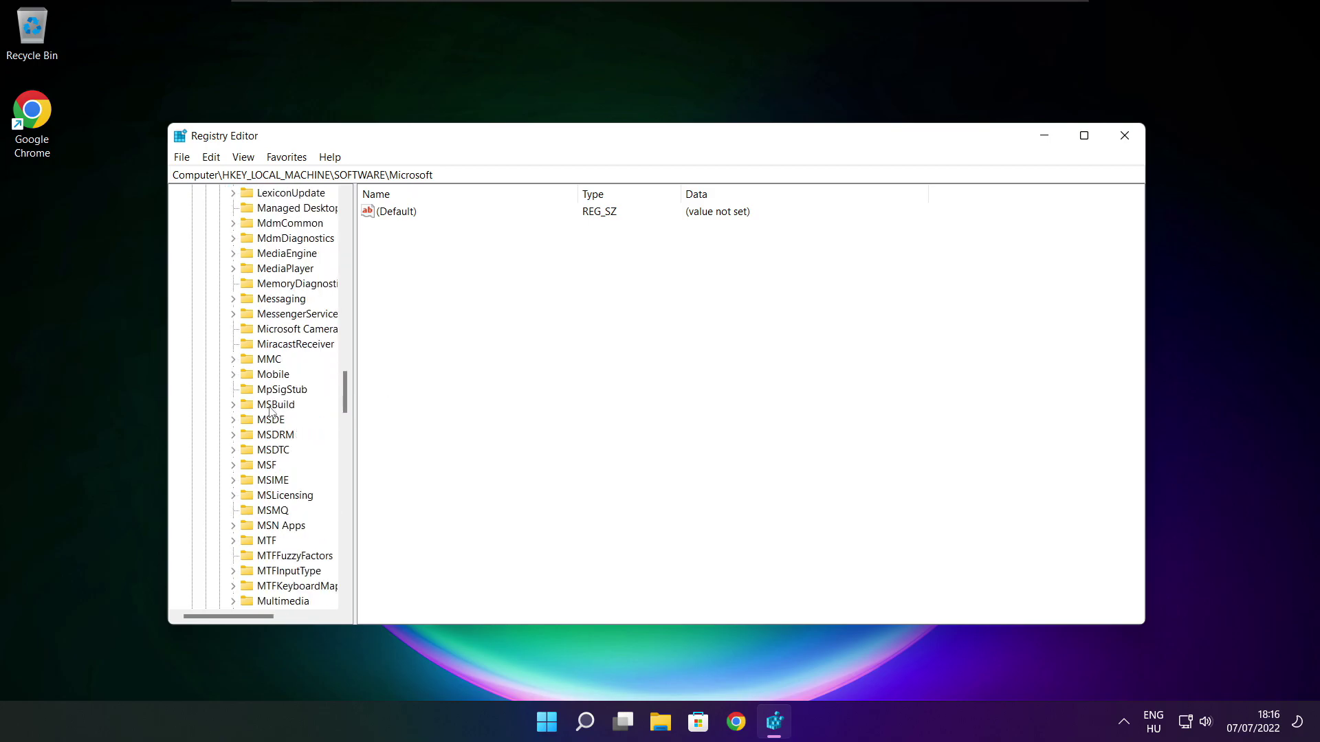
{"action": "scroll", "coordinate": [270, 412], "scroll_direction": "down", "scroll_amount": 6}
{"action": "scroll", "coordinate": [270, 411], "scroll_direction": "down", "scroll_amount": 1}
{"action": "scroll", "coordinate": [271, 411], "scroll_direction": "up", "scroll_amount": 1}
Expand PolicyManager > default, widen the tree pane, and select ApplicationManagement
{"action": "left_click", "coordinate": [261, 395]}
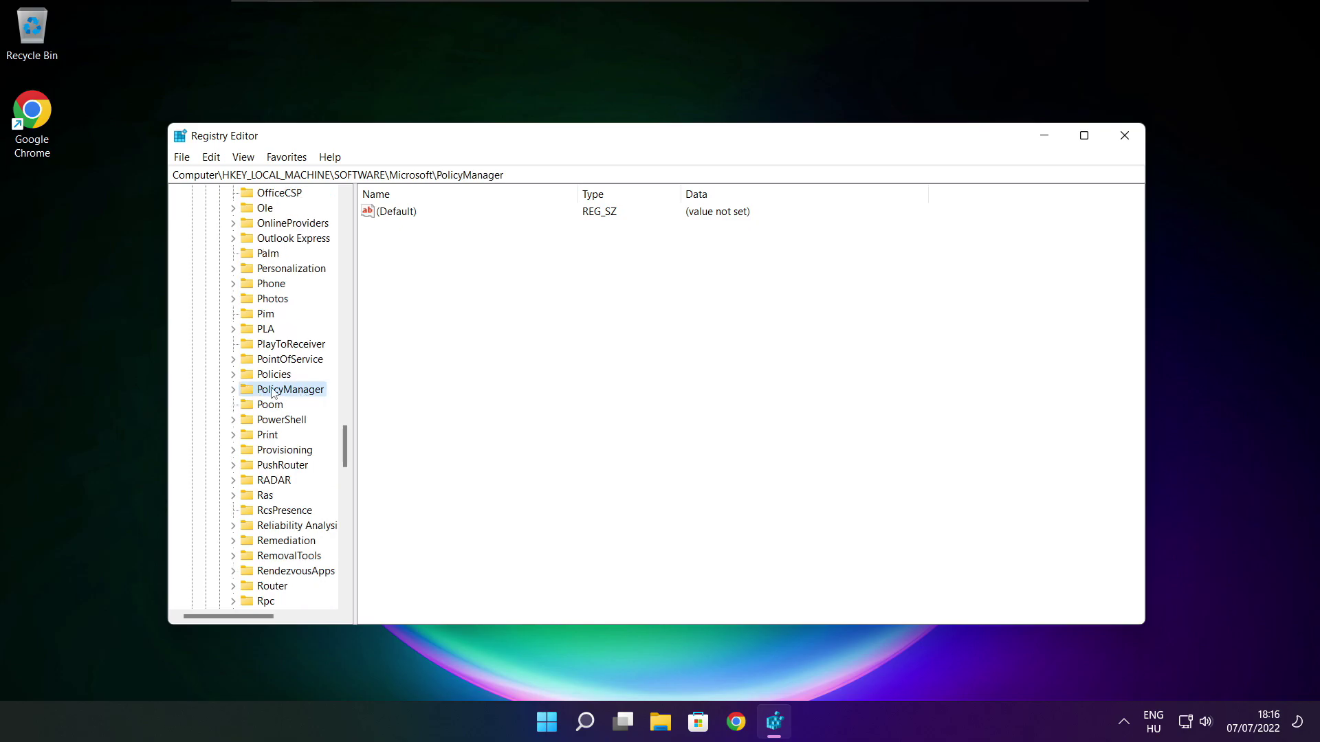
{"action": "left_click", "coordinate": [233, 390]}
{"action": "left_click", "coordinate": [287, 421]}
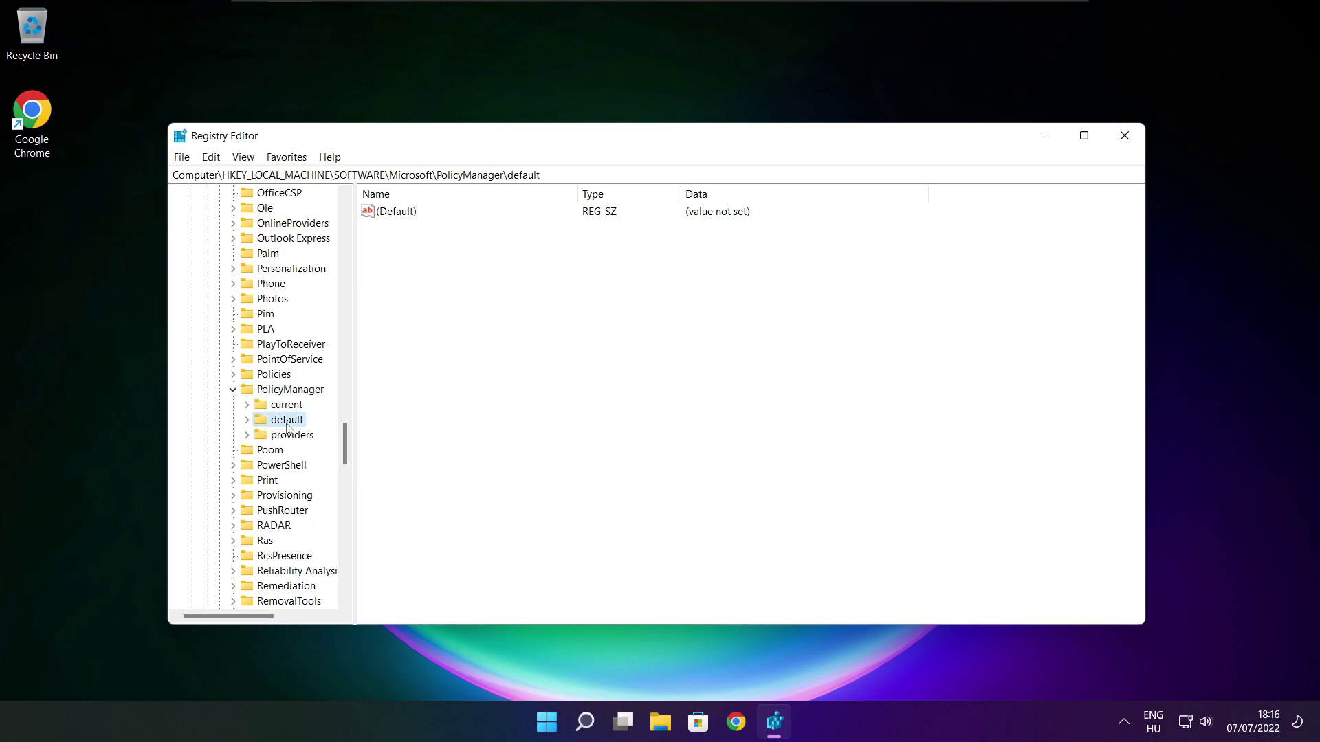
{"action": "left_click", "coordinate": [247, 420]}
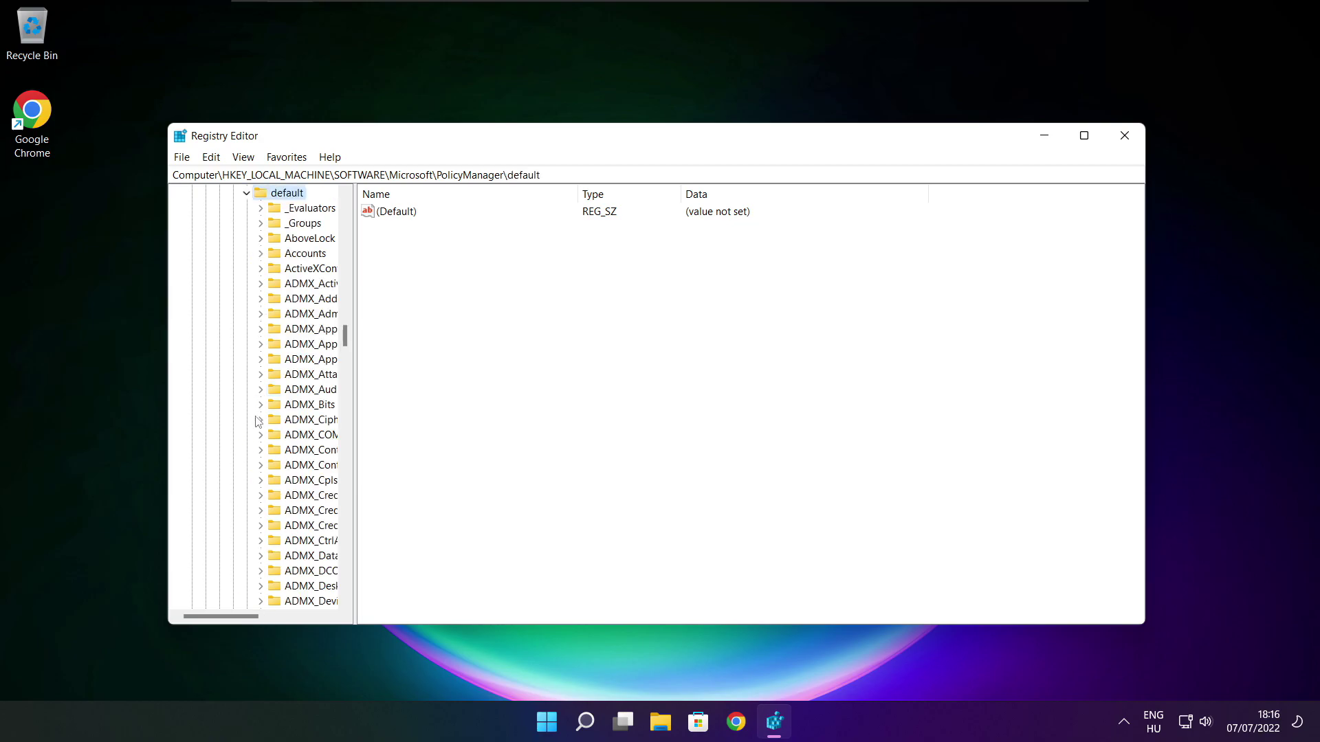
{"action": "scroll", "coordinate": [305, 304], "scroll_direction": "down", "scroll_amount": 8}
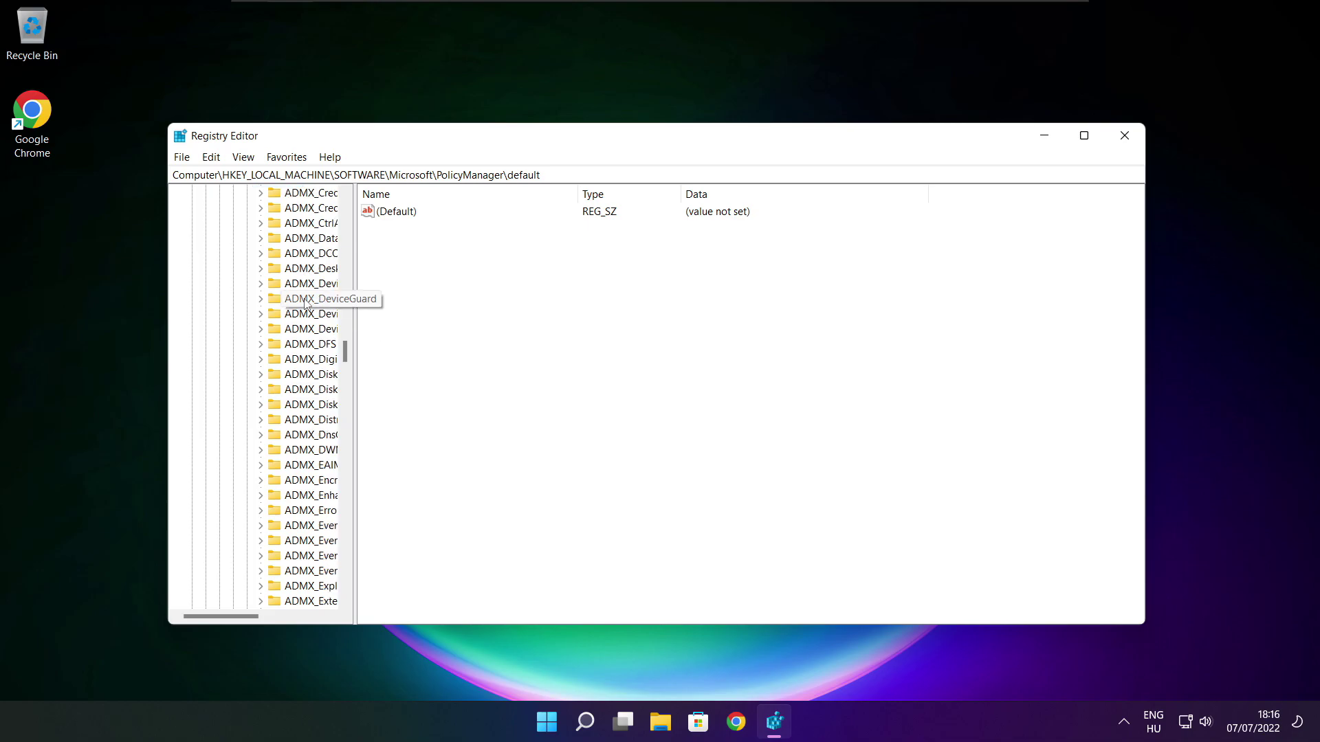
{"action": "scroll", "coordinate": [305, 305], "scroll_direction": "down", "scroll_amount": 20}
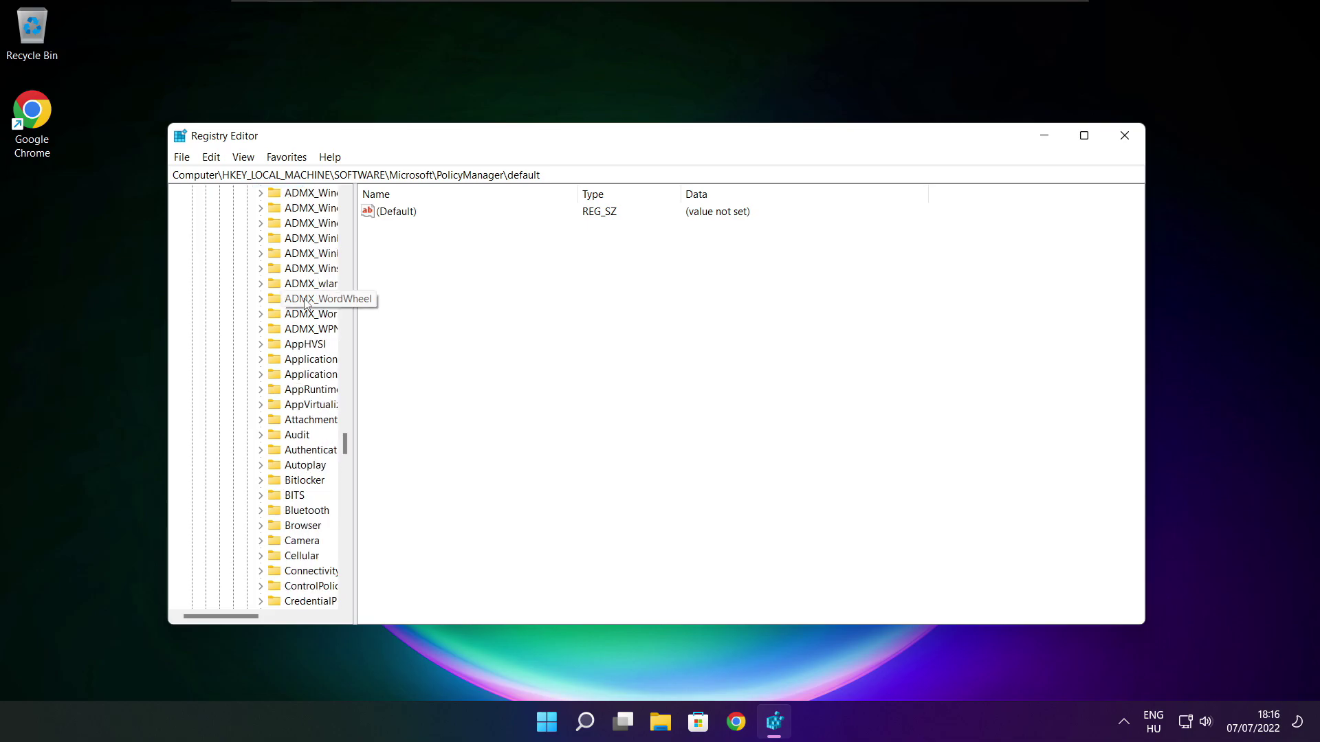
{"action": "scroll", "coordinate": [306, 304], "scroll_direction": "down", "scroll_amount": 3}
{"action": "left_click_drag", "start_coordinate": [354, 298], "coordinate": [435, 298]}
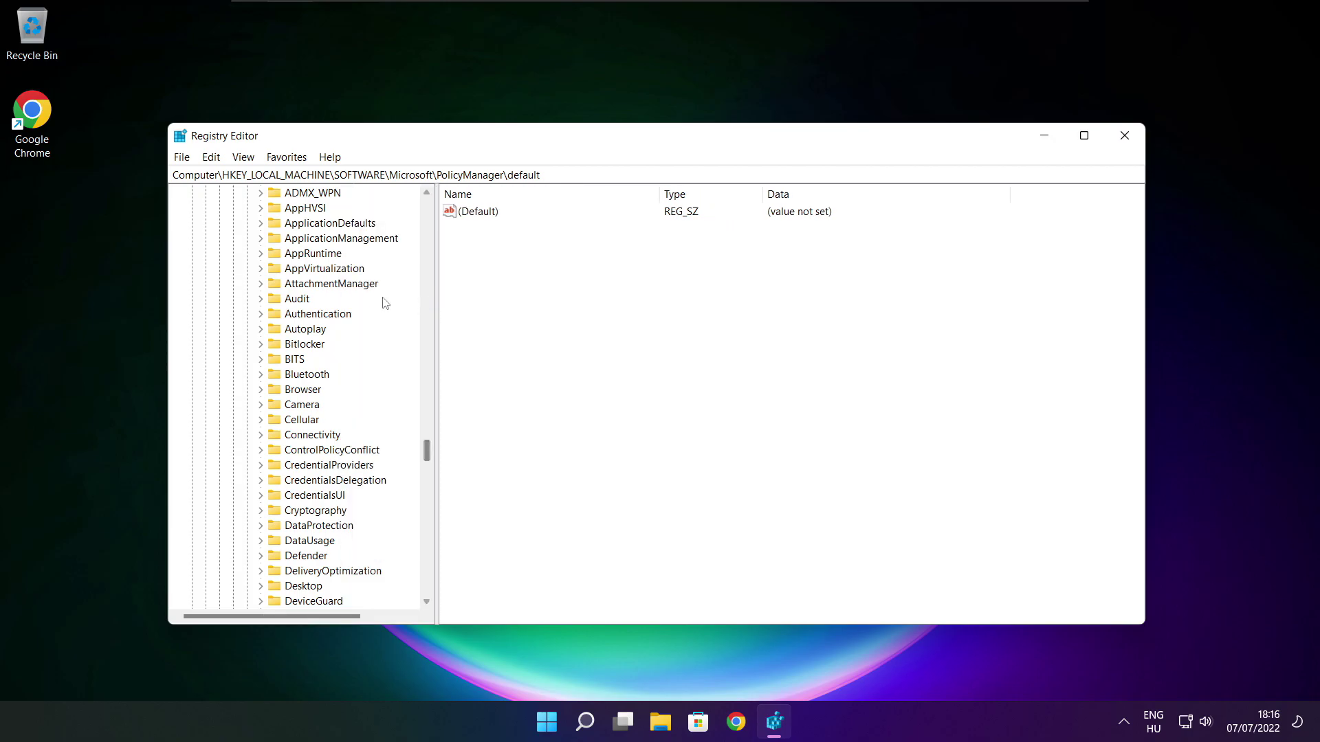
{"action": "scroll", "coordinate": [383, 303], "scroll_direction": "up", "scroll_amount": 1}
{"action": "left_click", "coordinate": [340, 283]}
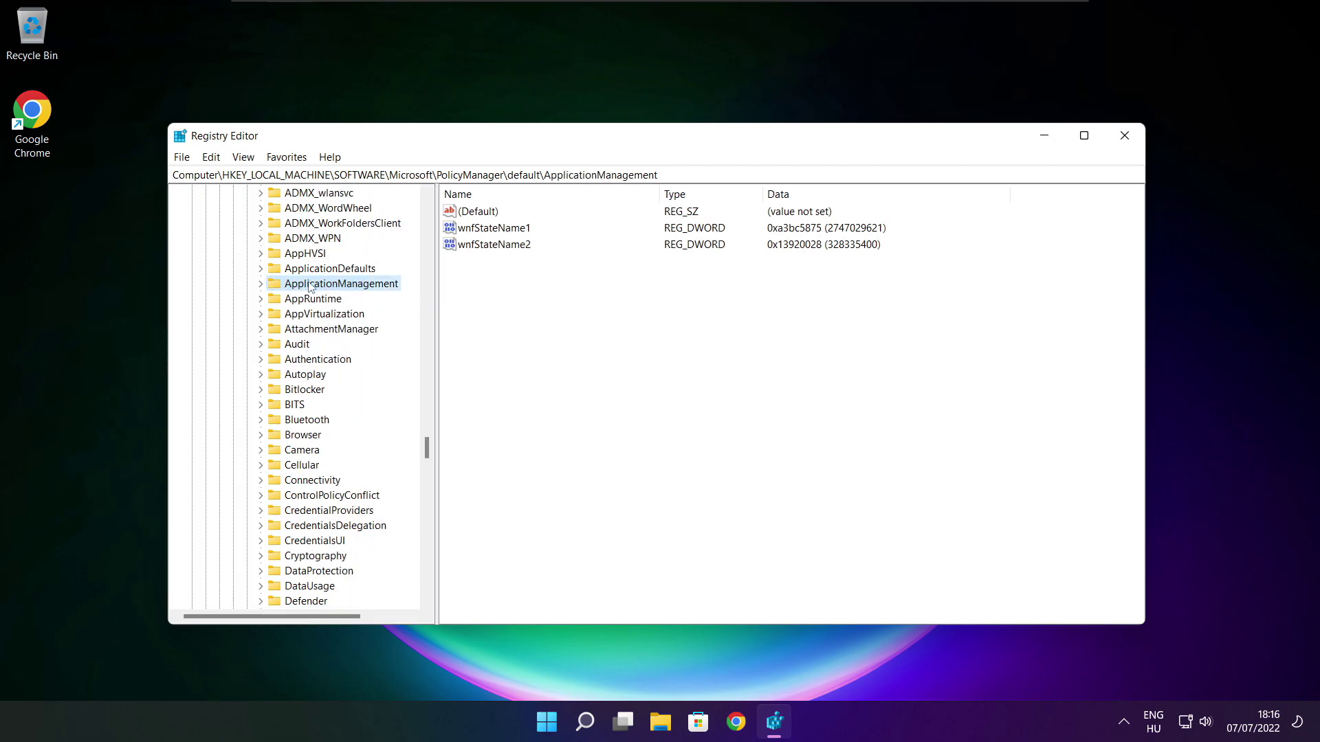
Expand ApplicationManagement and select the AllowGameDVR policy key
{"action": "left_click", "coordinate": [260, 284]}
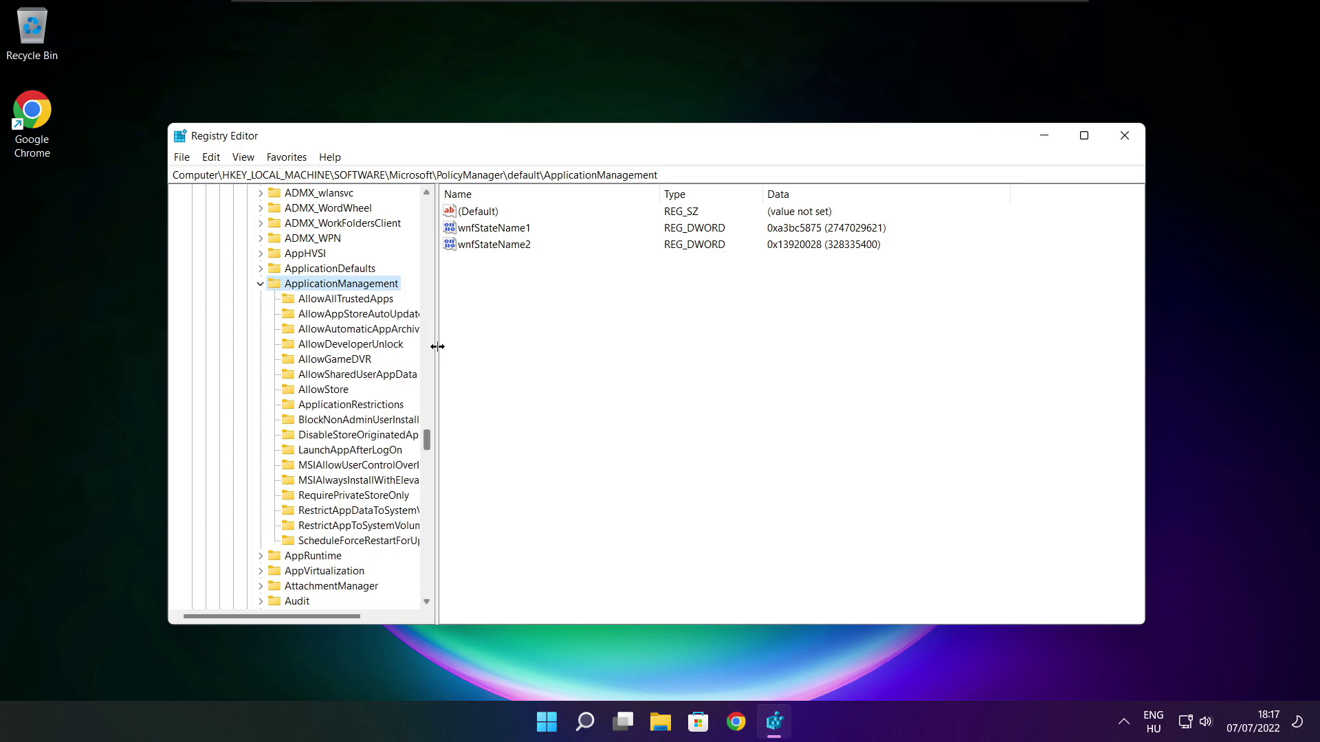
{"action": "left_click_drag", "start_coordinate": [434, 346], "coordinate": [450, 346]}
{"action": "left_click", "coordinate": [334, 360]}
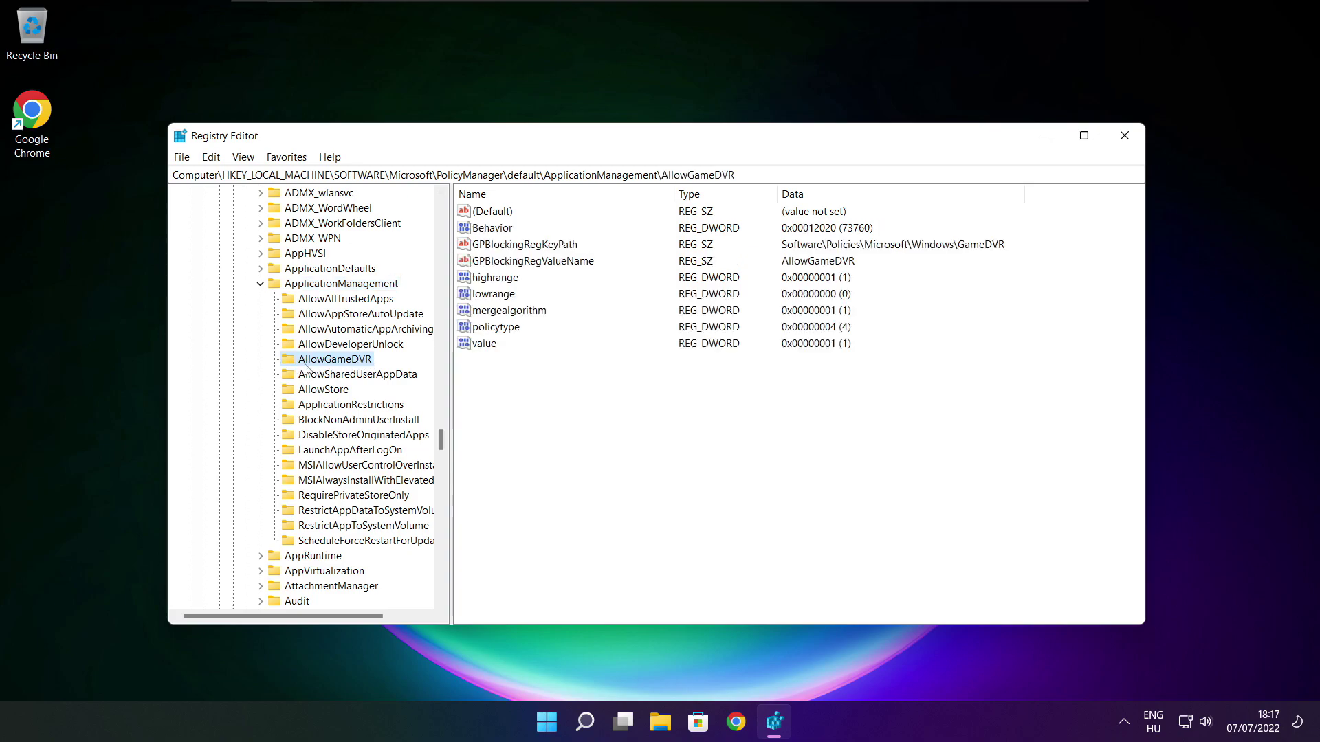
Set AllowGameDVR's 'value' entry to 0 and close Registry Editor
{"action": "left_click", "coordinate": [485, 345]}
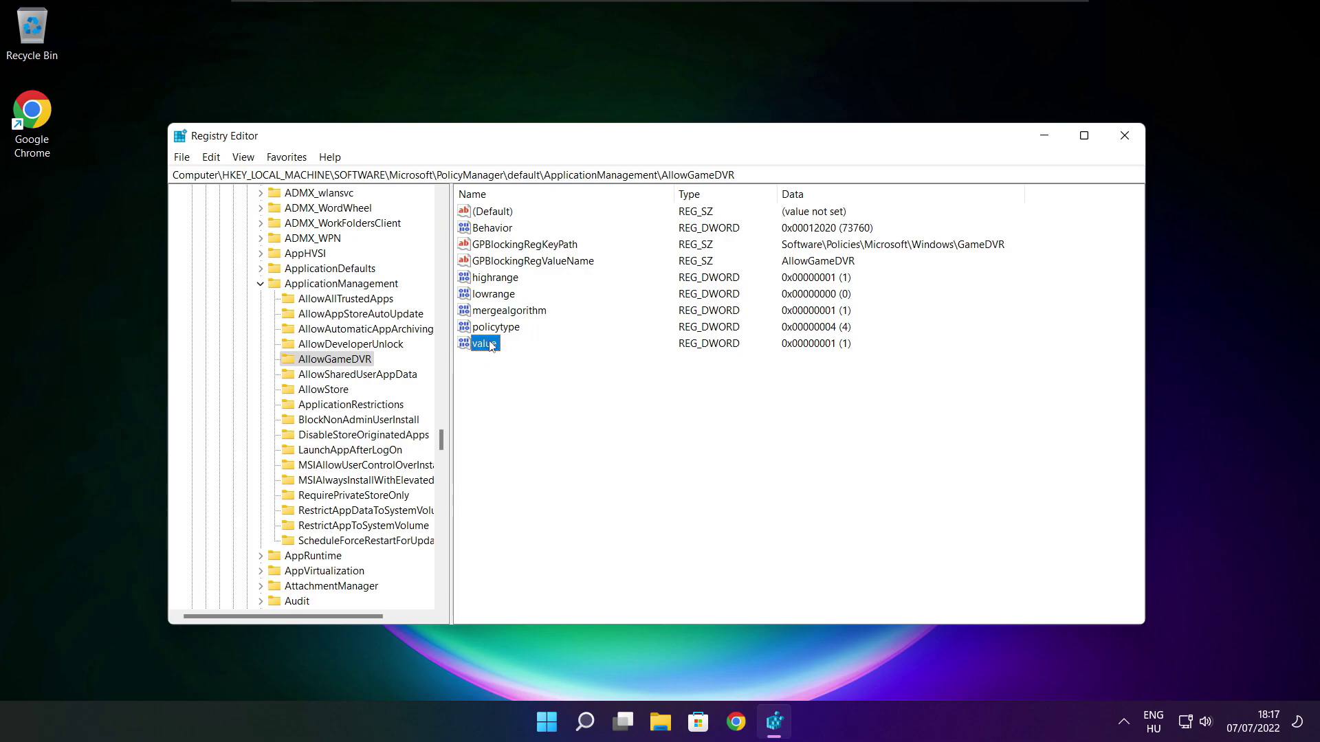
{"action": "double_click", "coordinate": [484, 344]}
{"action": "left_click_drag", "start_coordinate": [369, 224], "coordinate": [669, 275]}
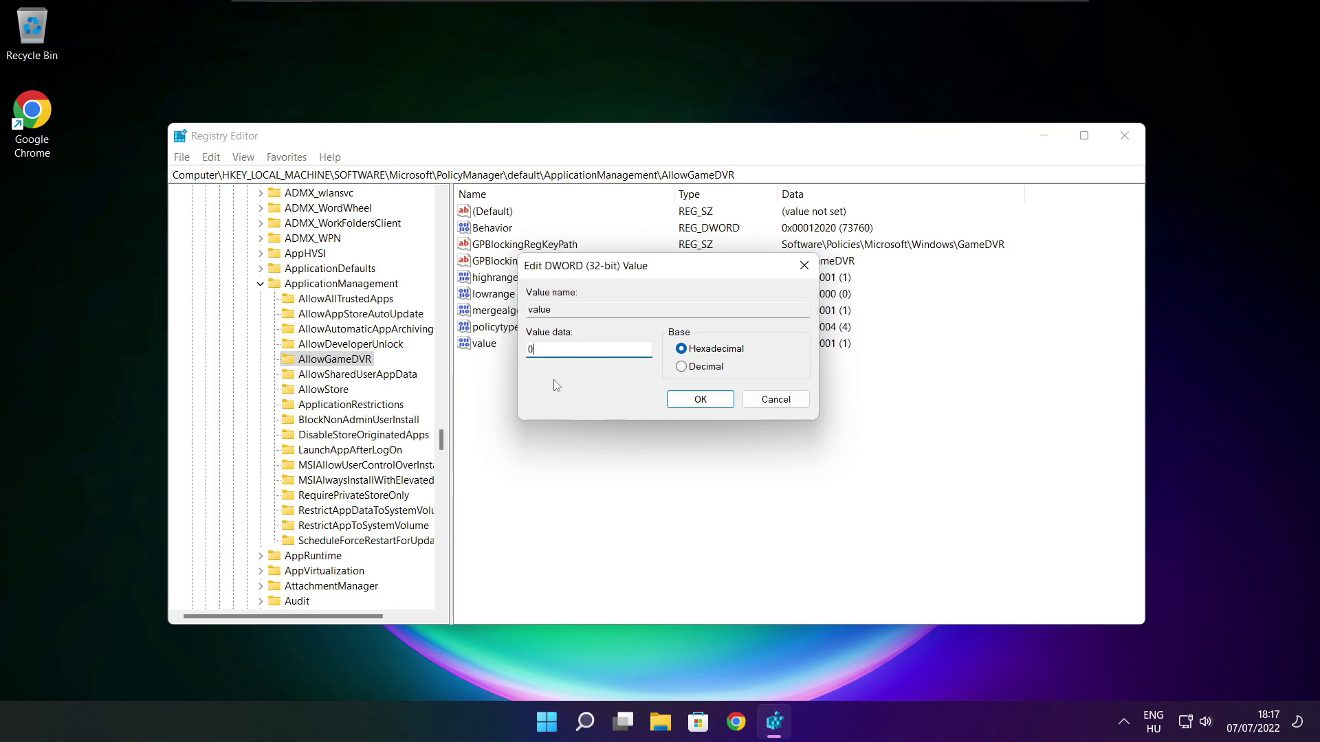
{"action": "left_click", "coordinate": [700, 402]}
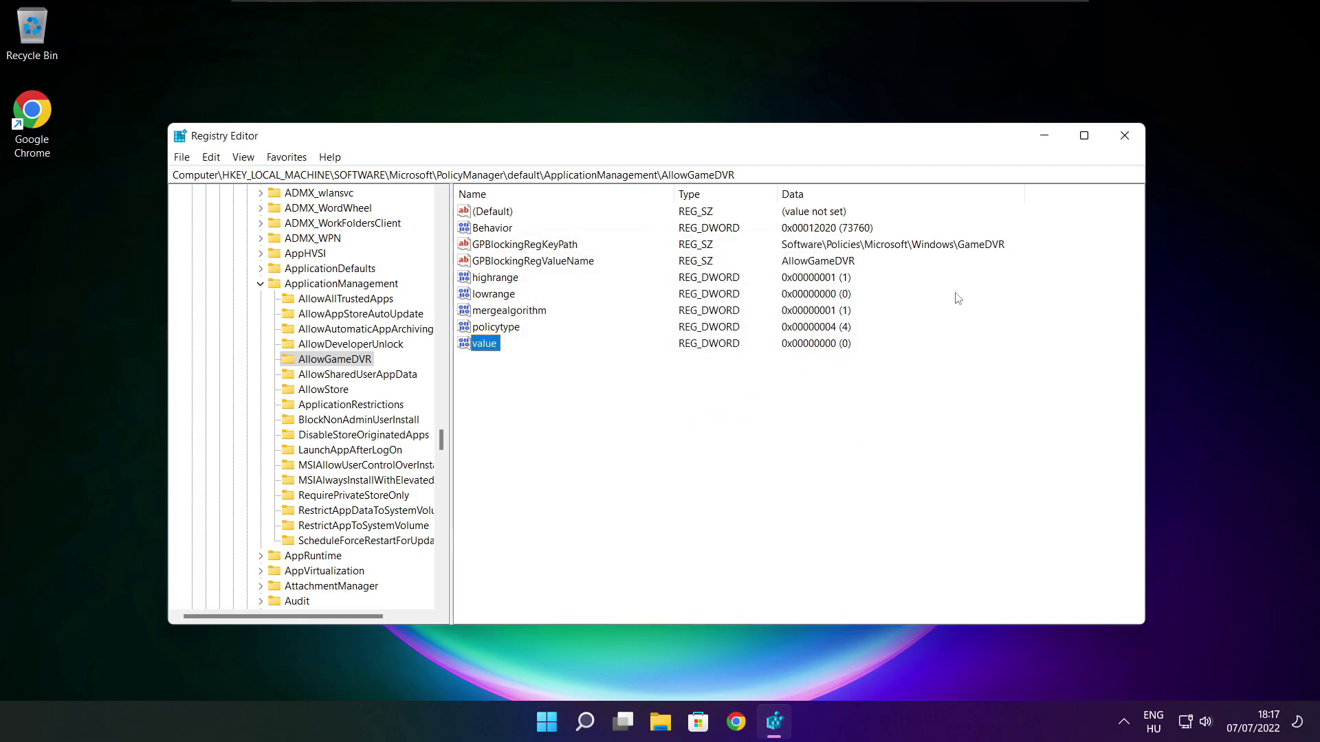
{"action": "left_click", "coordinate": [1126, 139]}
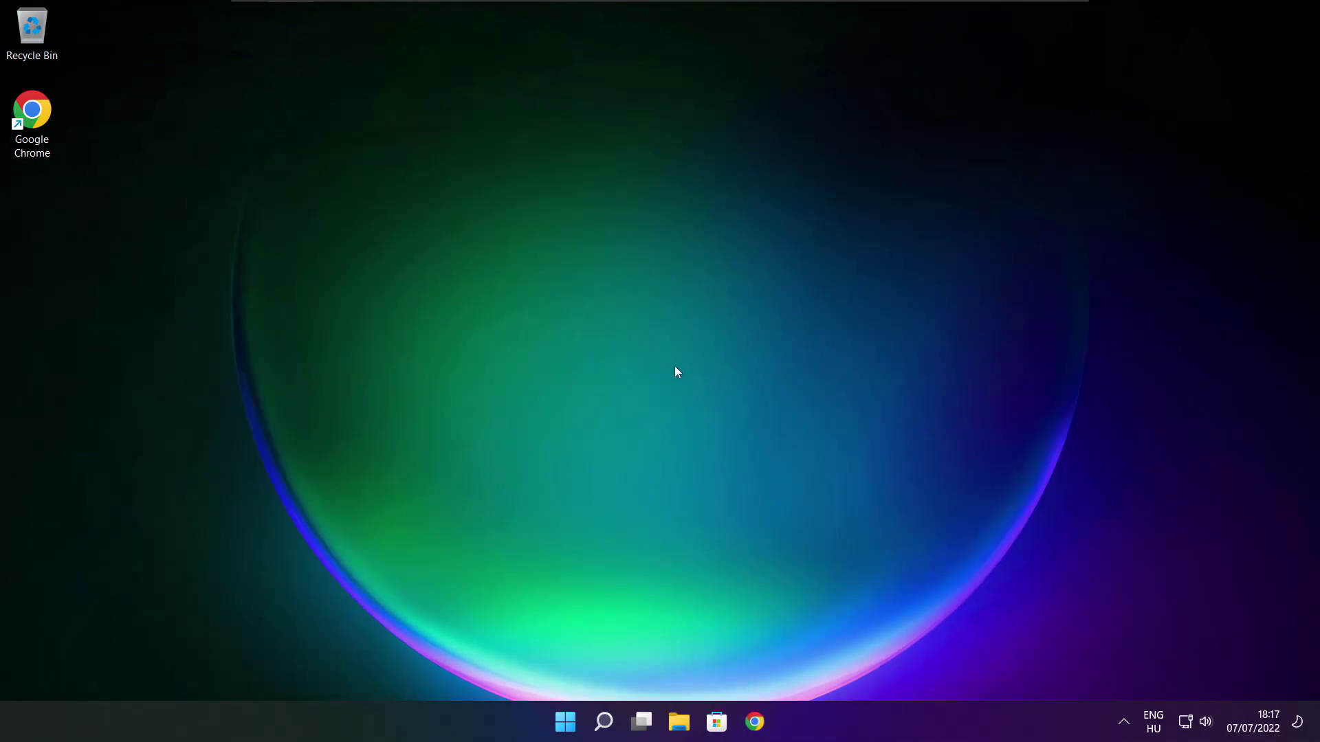
Return to the Download Center in Chrome and download the DirectX web installer dxwebsetup.exe
{"action": "mouse_move", "coordinate": [760, 729]}
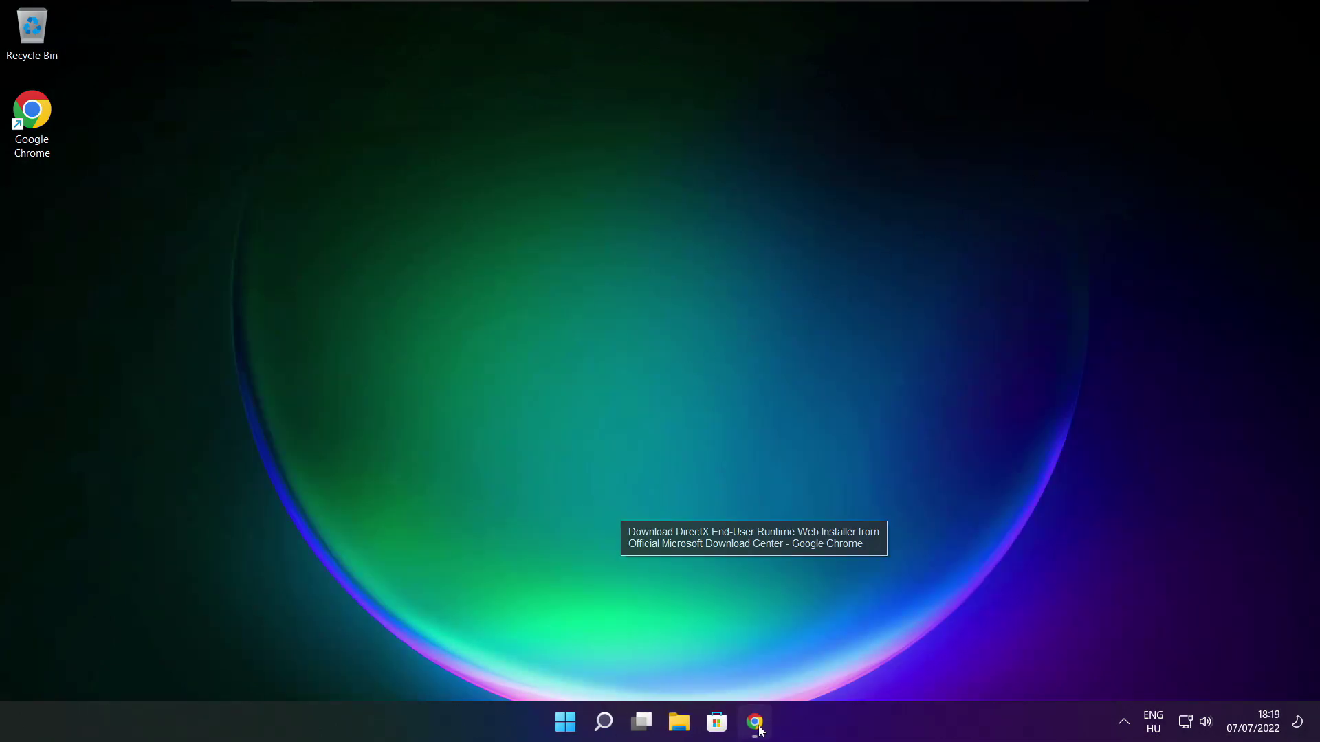
{"action": "left_click", "coordinate": [695, 652]}
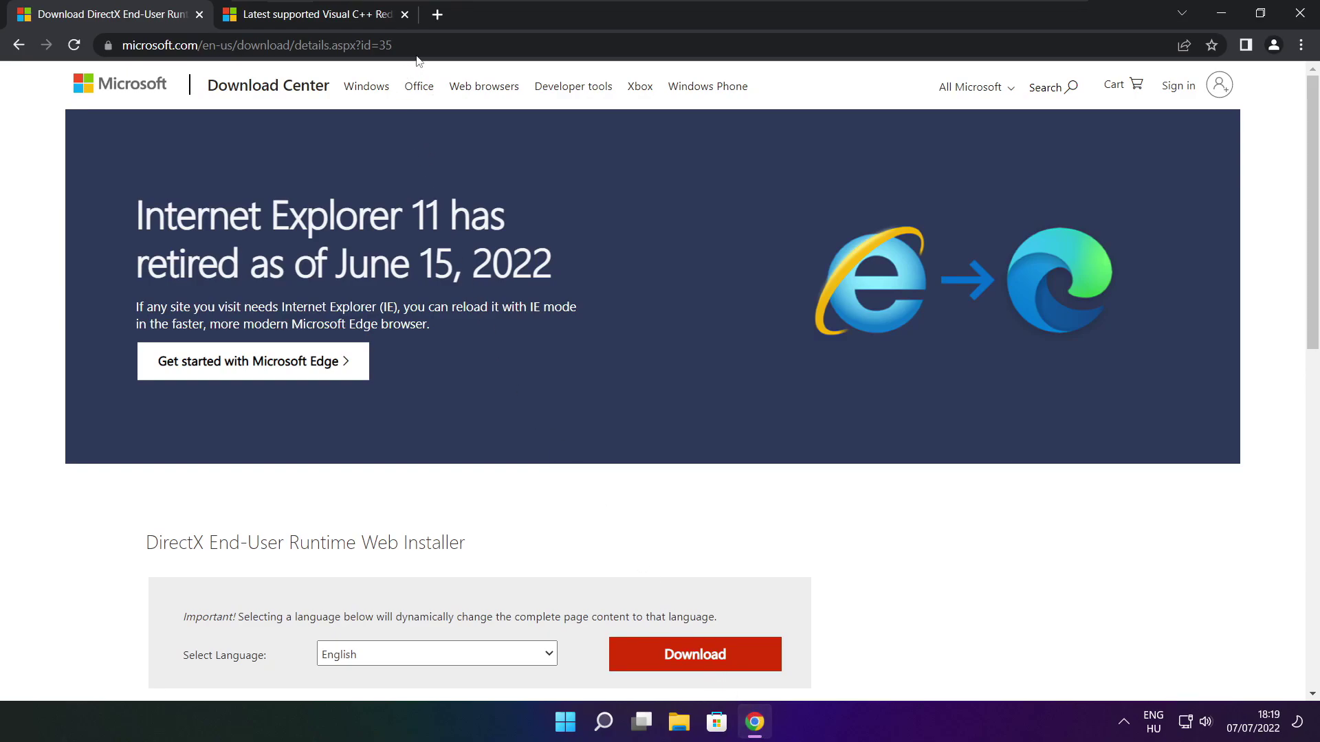
{"action": "mouse_move", "coordinate": [393, 45]}
{"action": "left_mouse_down"}
{"action": "mouse_move", "coordinate": [123, 45]}
{"action": "mouse_move", "coordinate": [393, 46]}
{"action": "left_mouse_up"}
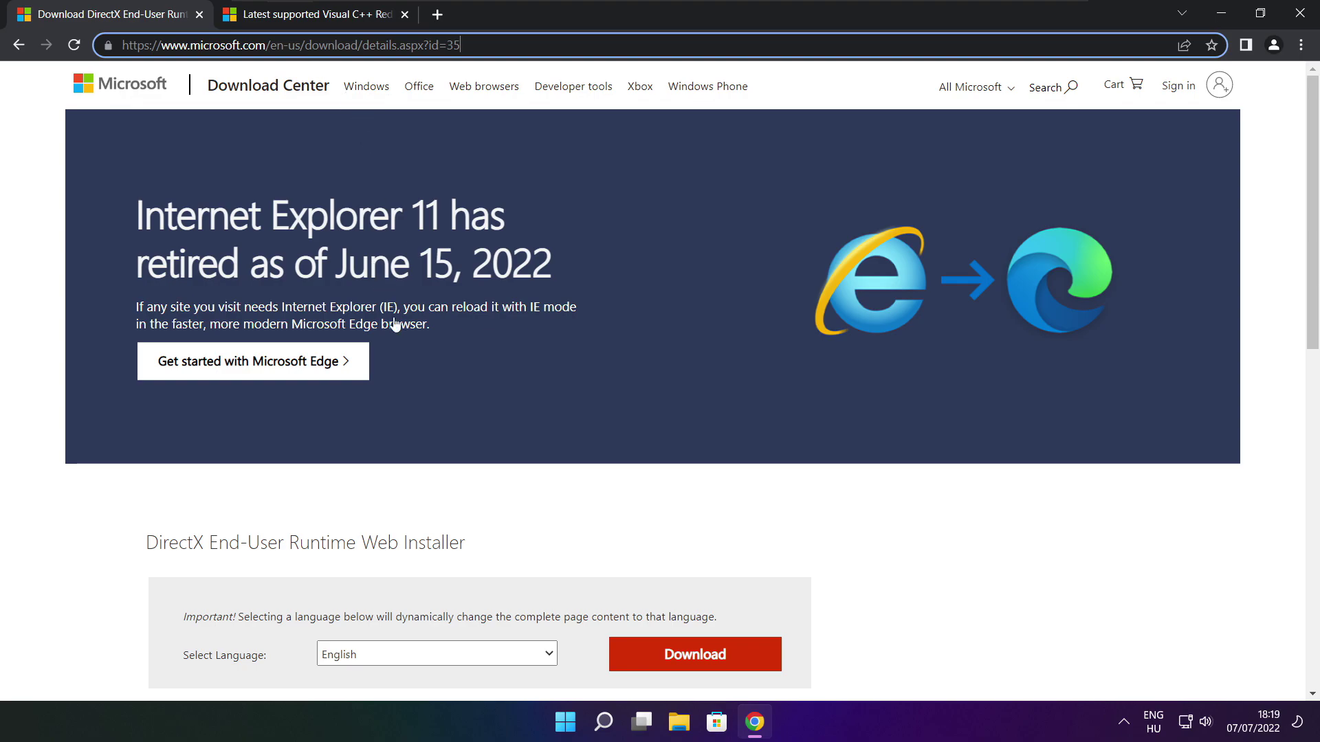
{"action": "left_click", "coordinate": [478, 495]}
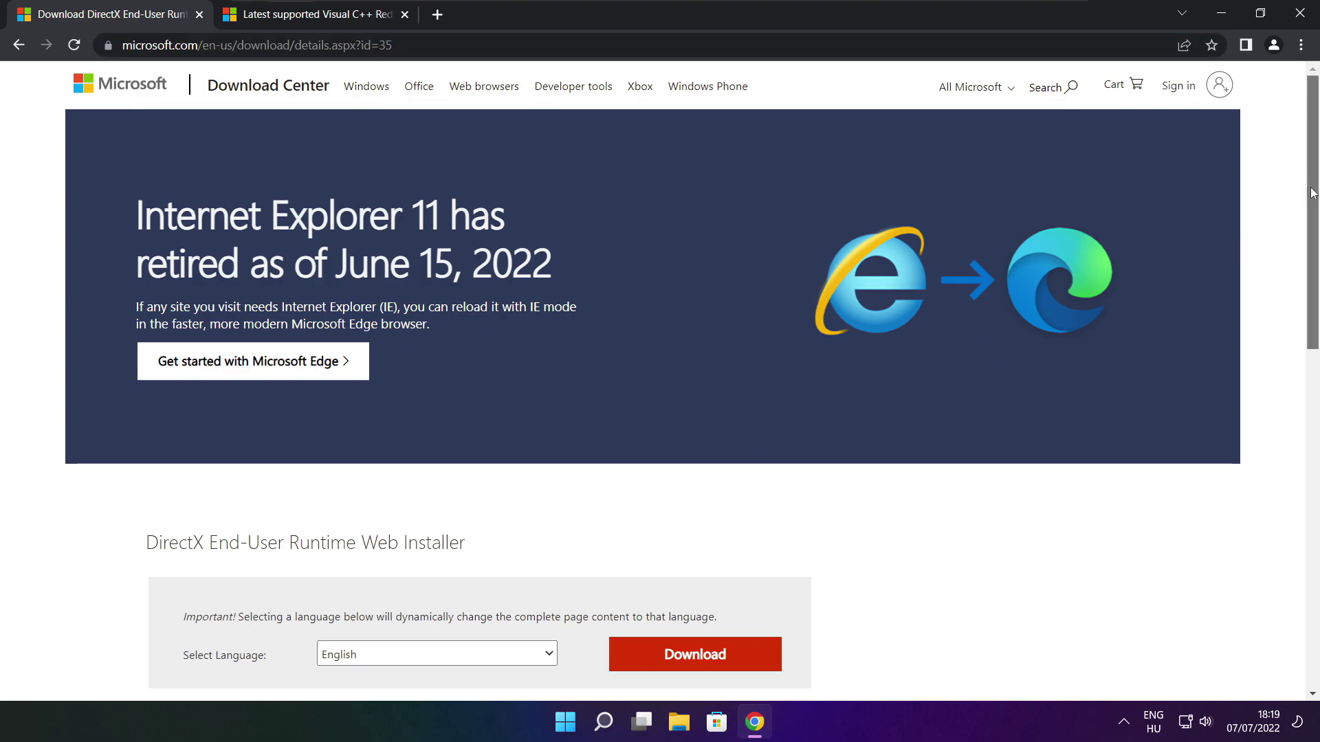
{"action": "scroll", "coordinate": [487, 292], "scroll_direction": "down", "scroll_amount": 3}
{"action": "left_click_drag", "start_coordinate": [487, 292], "coordinate": [563, 292]}
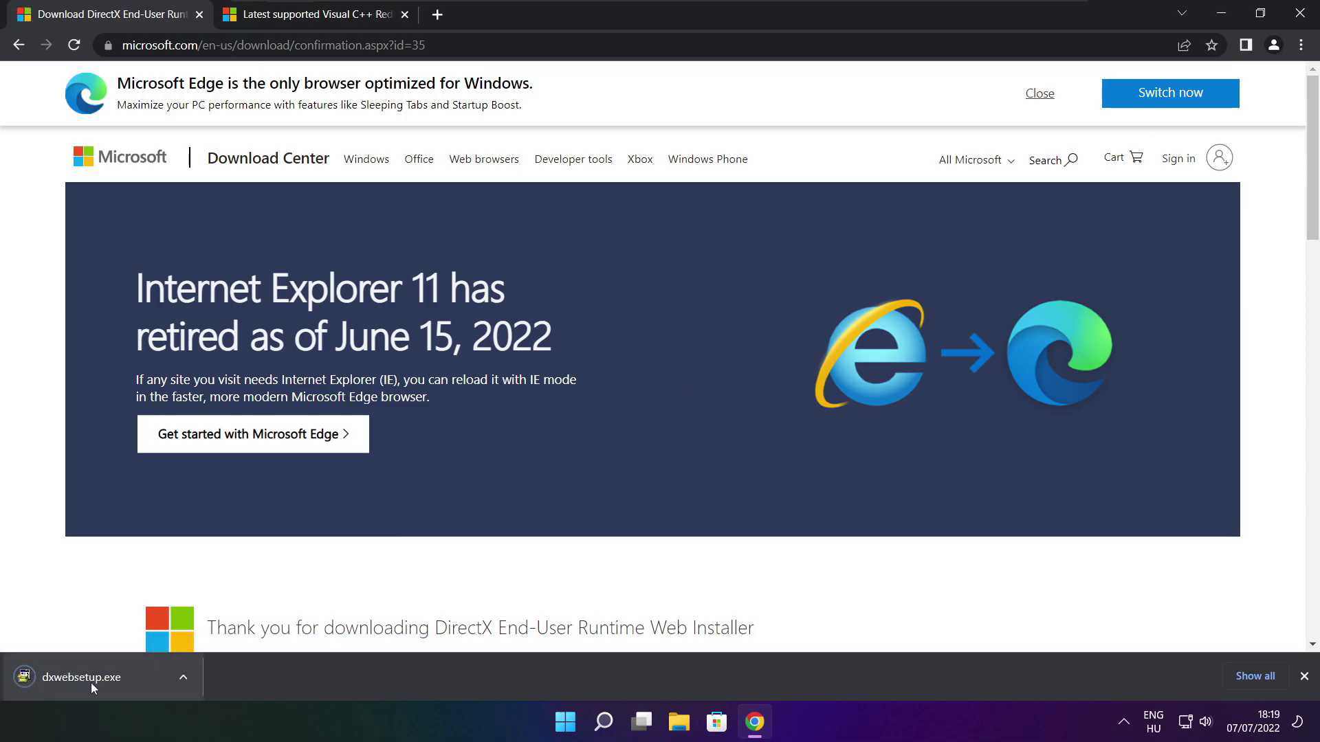
Run dxwebsetup.exe, centre the setup window, and accept the DirectX licence agreement
{"action": "left_click", "coordinate": [125, 681]}
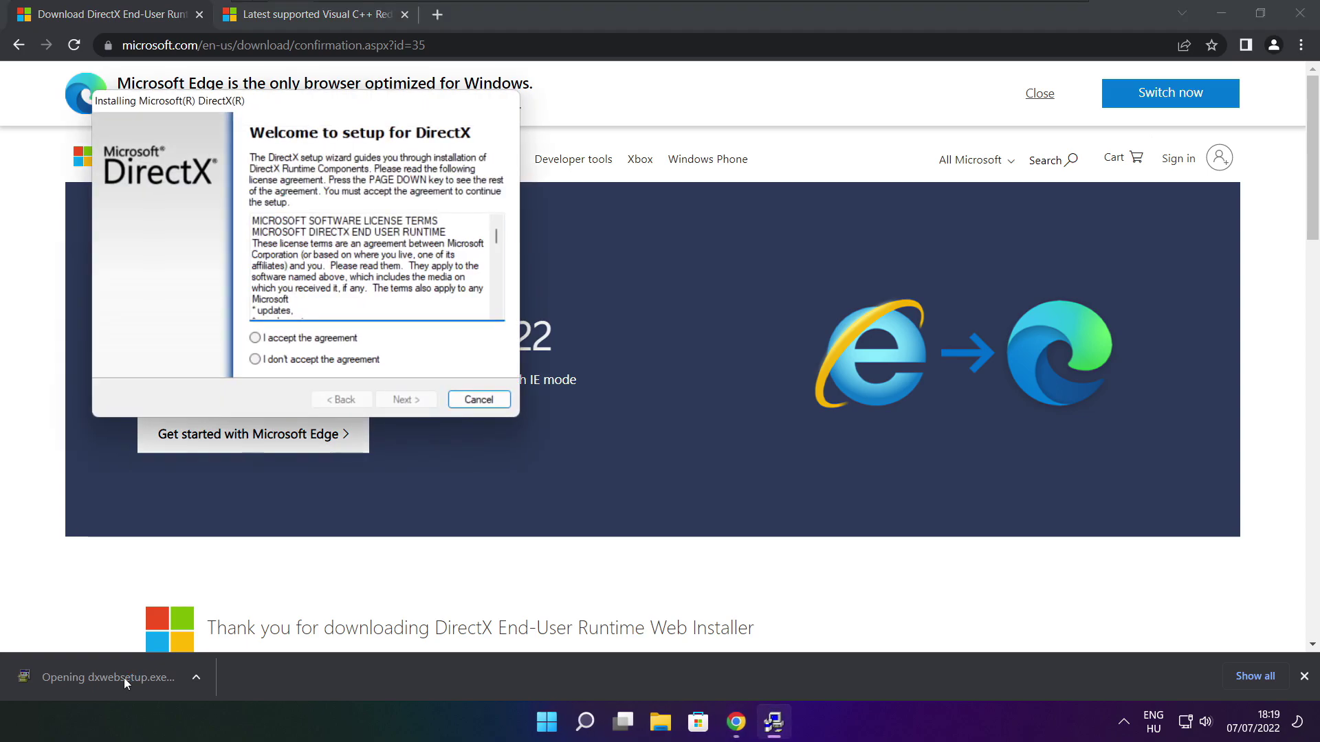
{"action": "left_click_drag", "start_coordinate": [278, 103], "coordinate": [628, 196]}
{"action": "left_click_drag", "start_coordinate": [846, 328], "coordinate": [840, 416]}
{"action": "left_click", "coordinate": [629, 433]}
{"action": "left_click", "coordinate": [759, 494]}
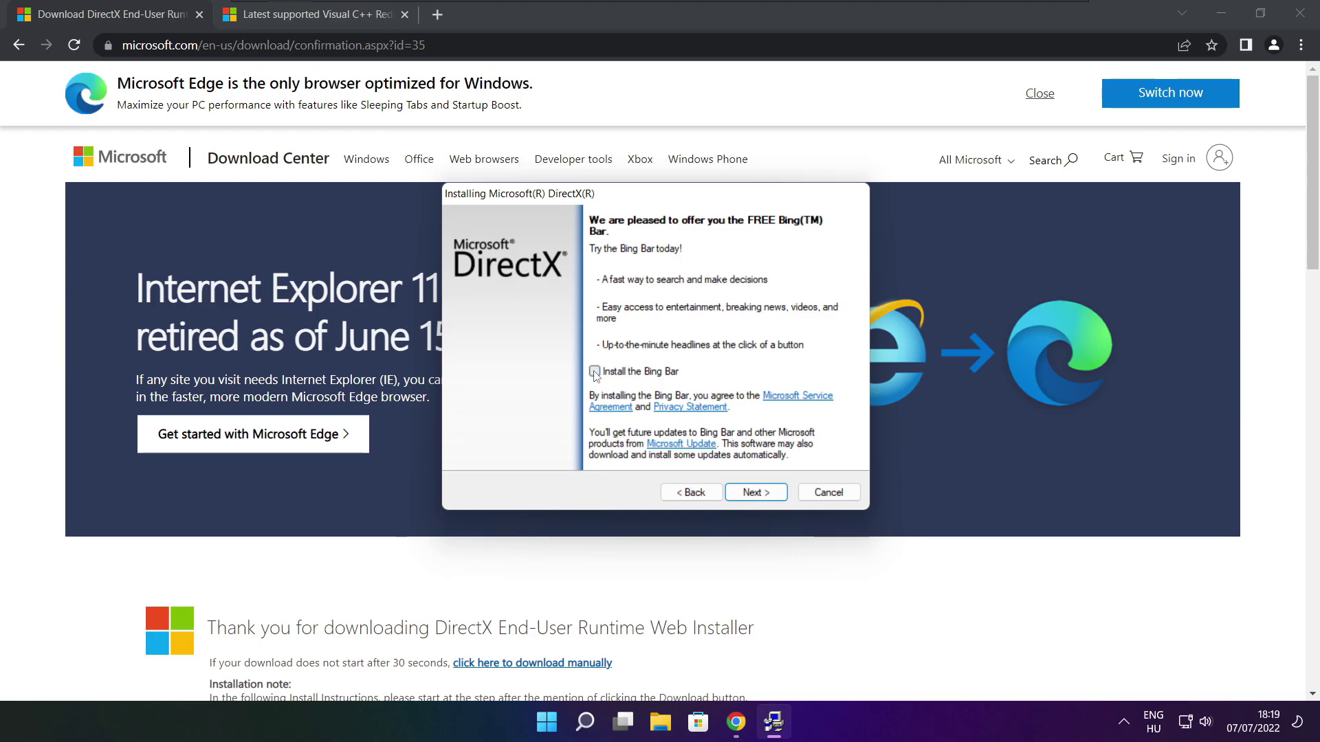
Skip the Bing Bar, install the DirectX components, and finish setup
{"action": "left_click", "coordinate": [769, 496]}
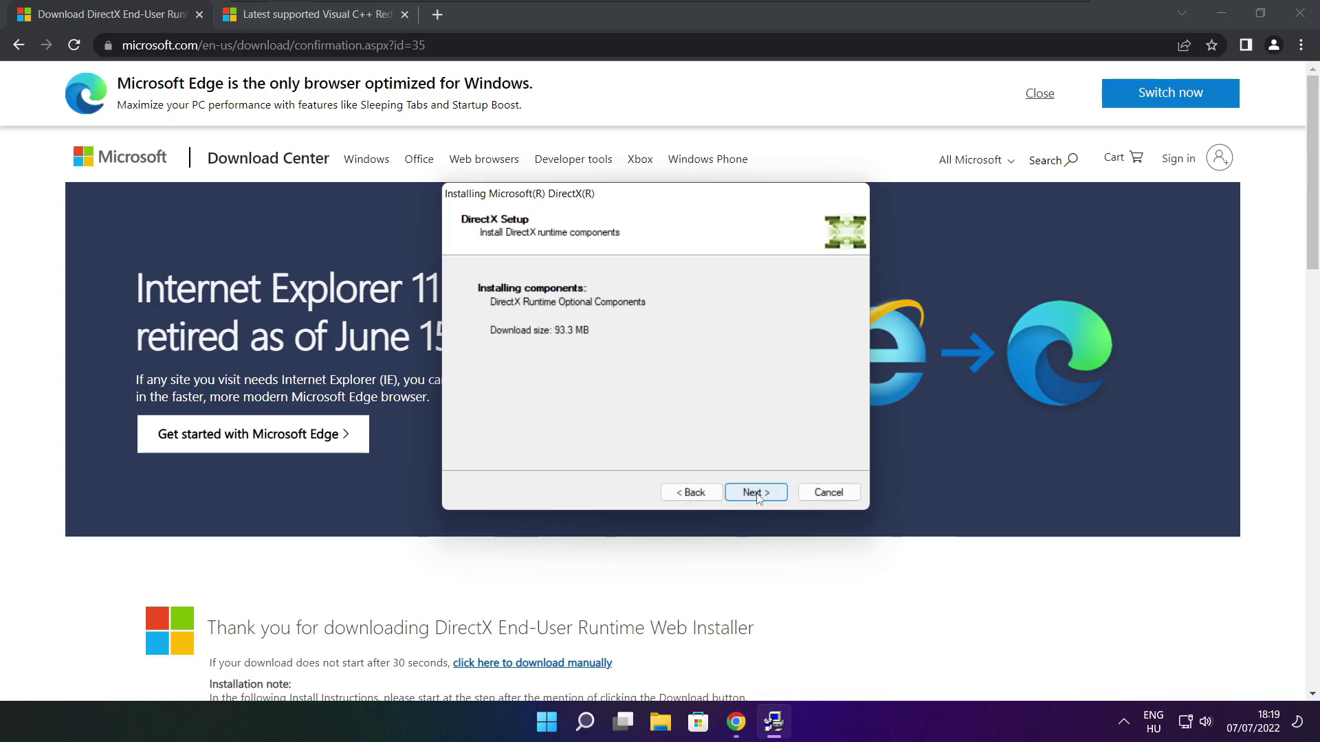
{"action": "left_click", "coordinate": [762, 494]}
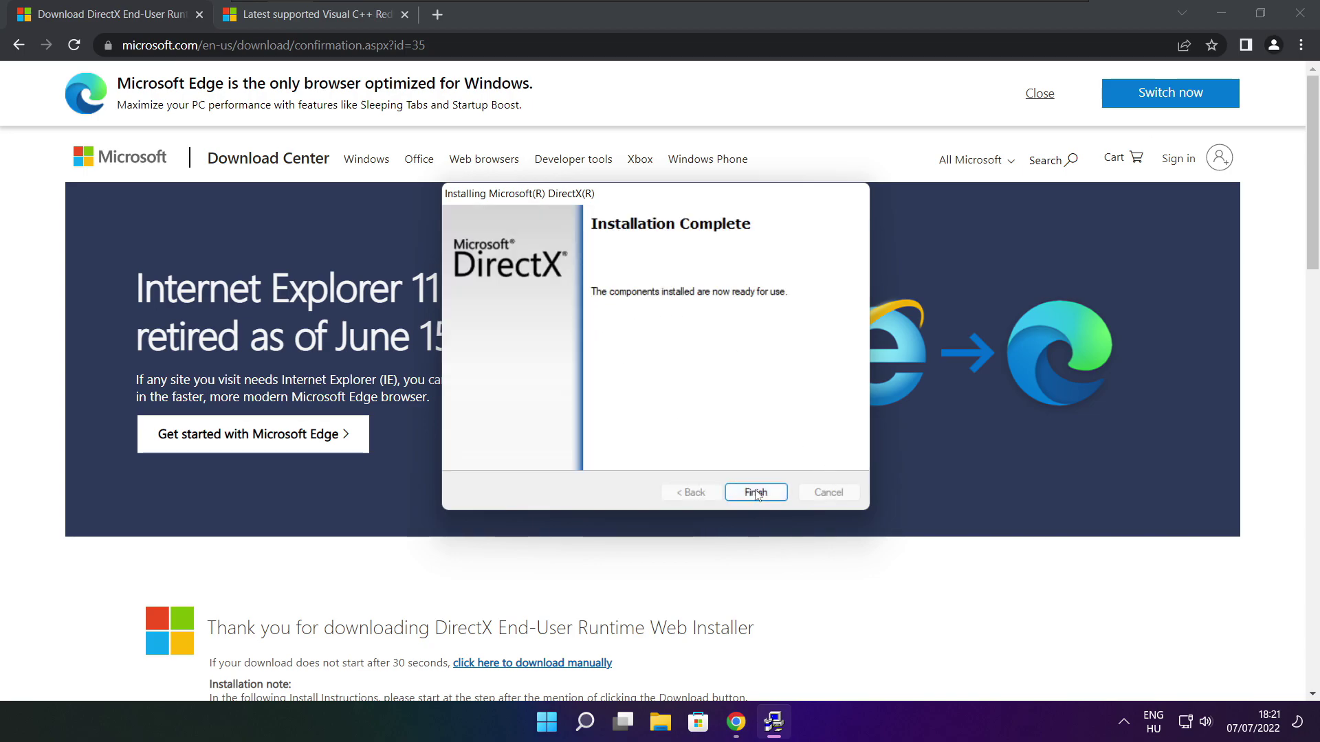
{"action": "left_click", "coordinate": [755, 493]}
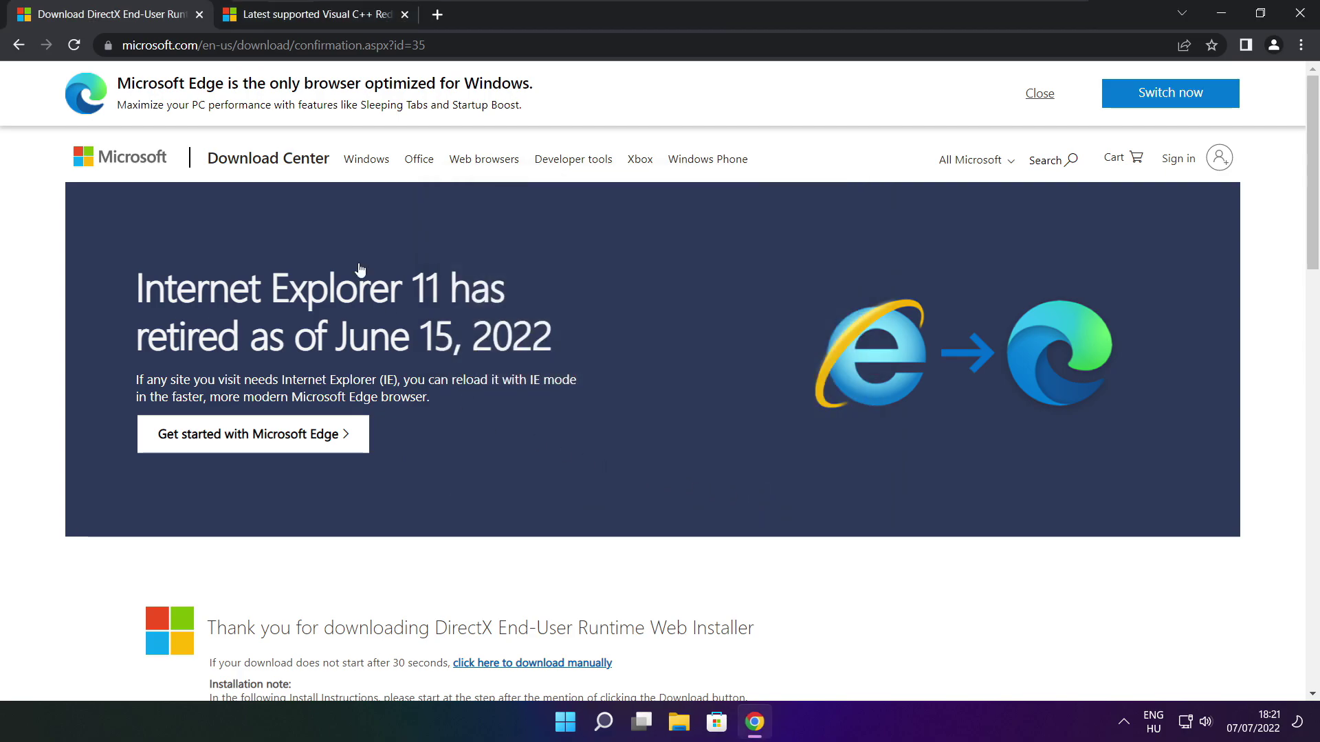
Close the DirectX download page and scroll to the Visual Studio 2015-2022 redistributable table
{"action": "left_click", "coordinate": [199, 15]}
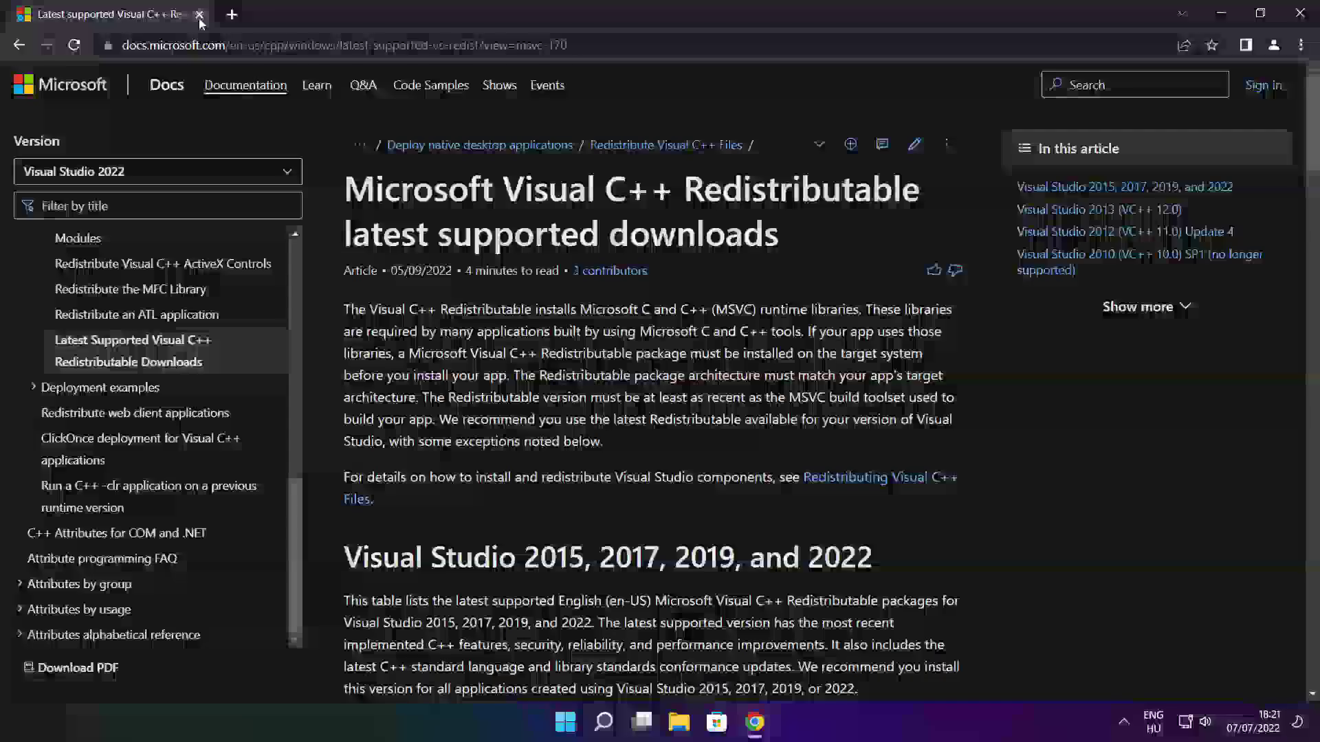
{"action": "mouse_move", "coordinate": [568, 44]}
{"action": "left_mouse_down"}
{"action": "mouse_move", "coordinate": [121, 44]}
{"action": "mouse_move", "coordinate": [569, 45]}
{"action": "left_mouse_up"}
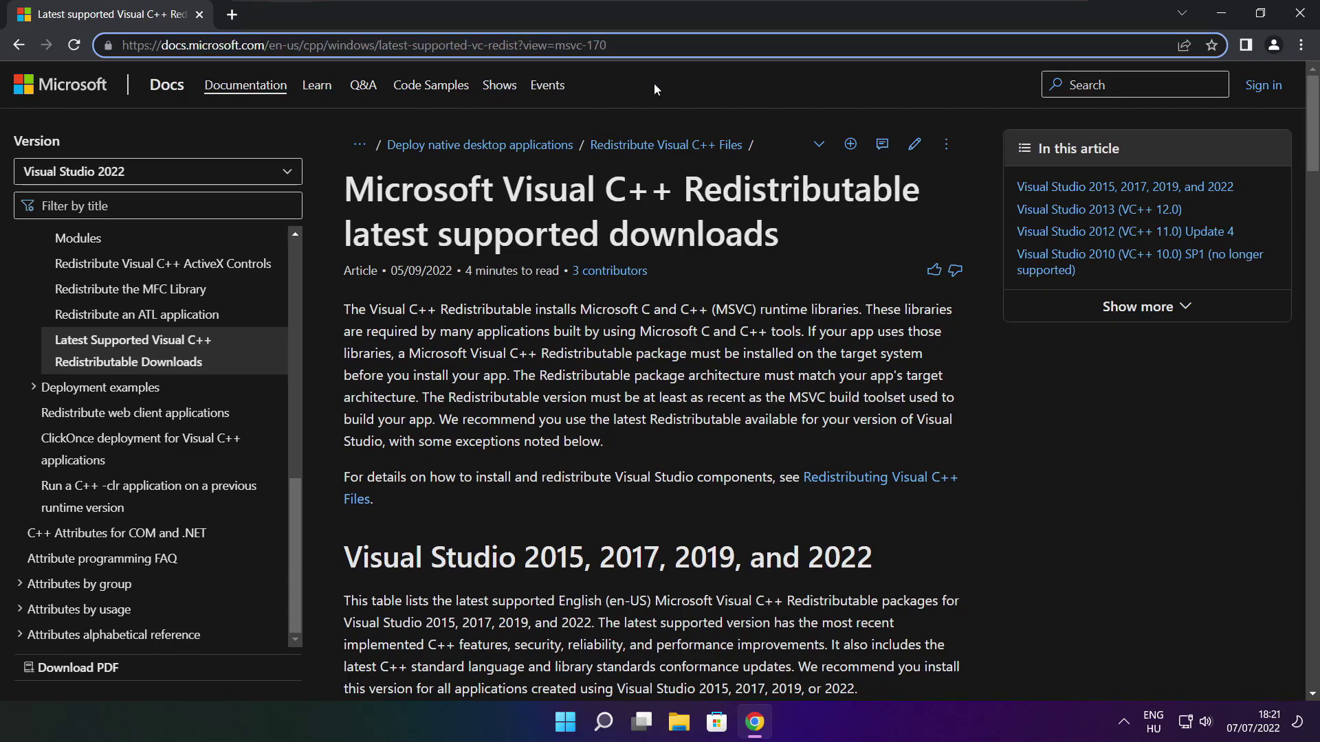
{"action": "left_click_drag", "start_coordinate": [1312, 131], "coordinate": [1305, 191]}
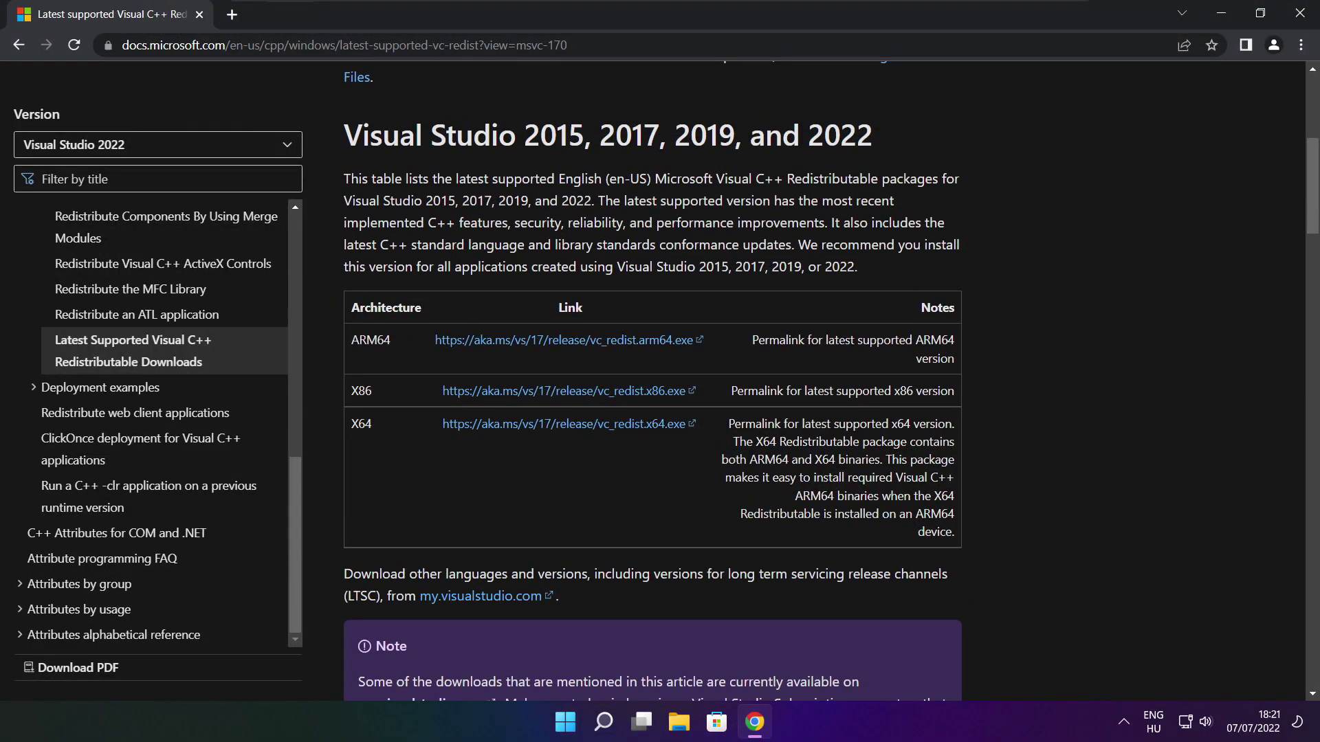
{"action": "left_click_drag", "start_coordinate": [350, 339], "coordinate": [886, 461]}
{"action": "left_click", "coordinate": [887, 474]}
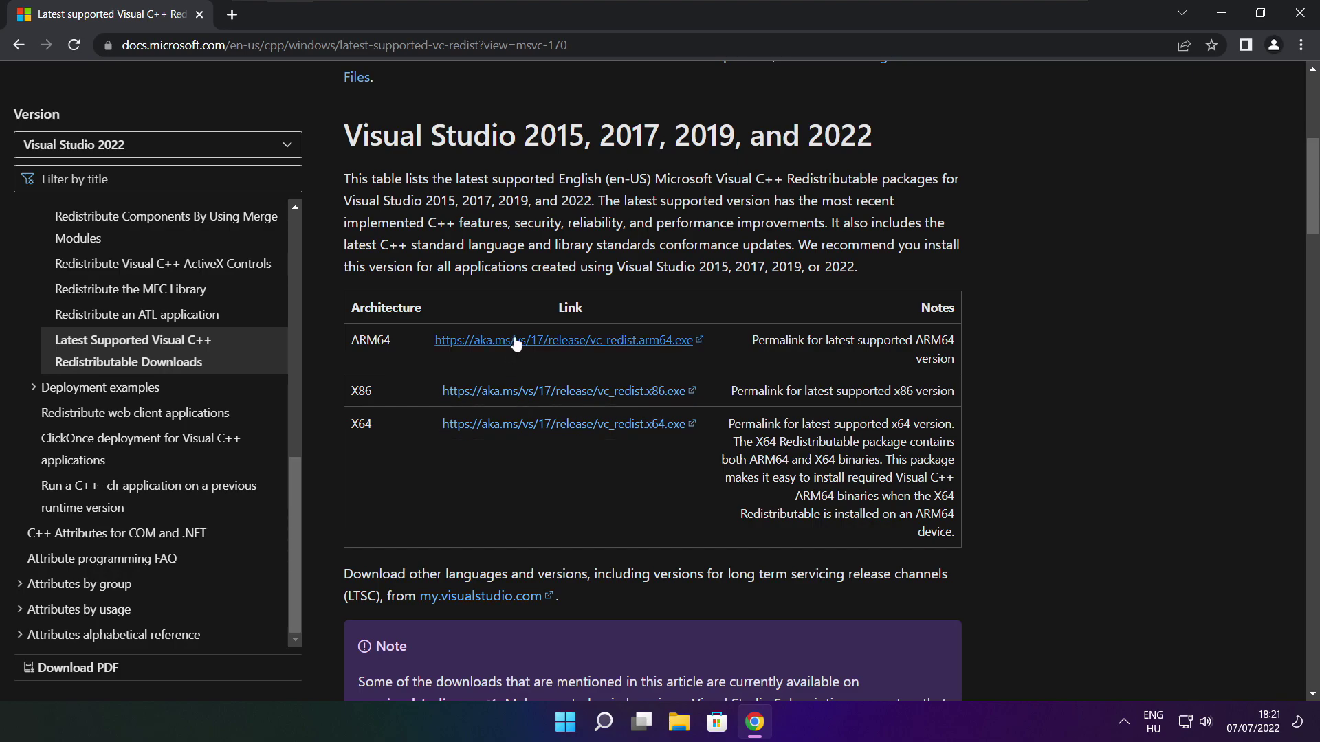
Download the ARM64, X86 and X64 Visual C++ redistributable installers
{"action": "left_click", "coordinate": [547, 341]}
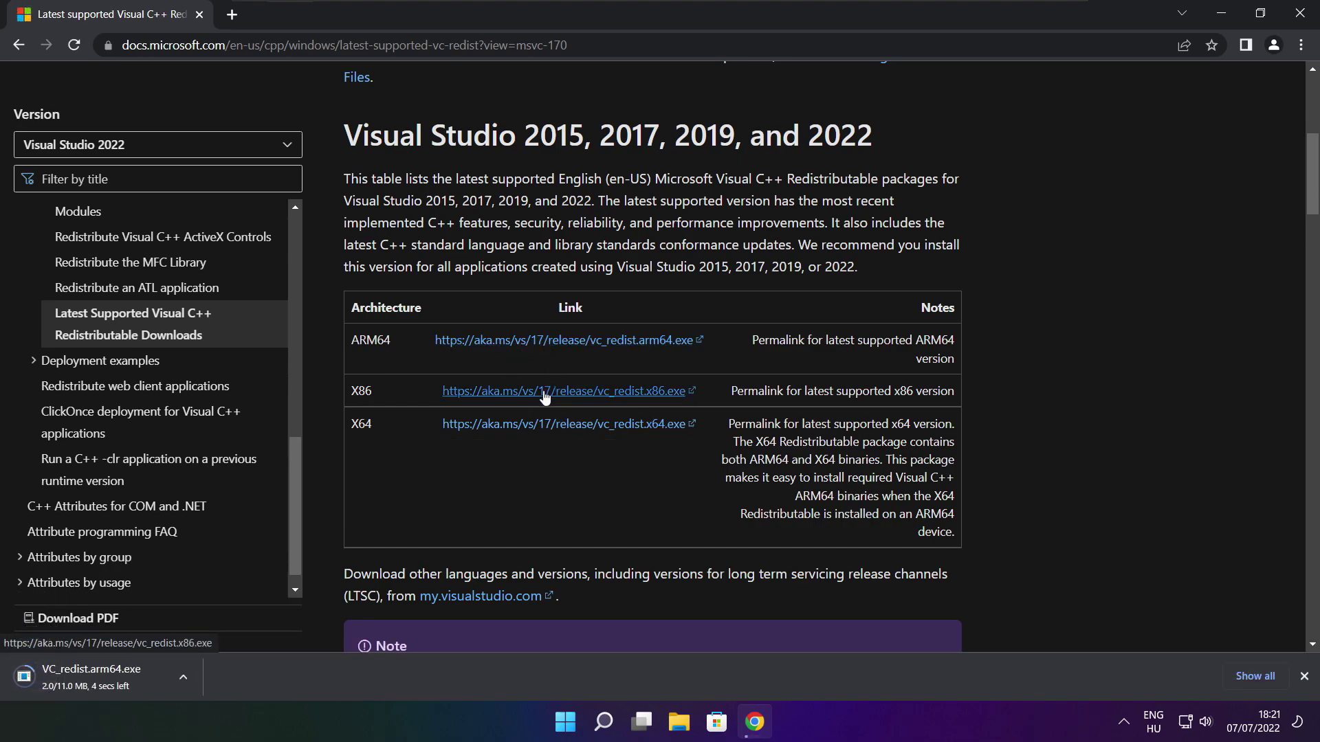
{"action": "left_click", "coordinate": [544, 392]}
{"action": "left_click", "coordinate": [545, 425]}
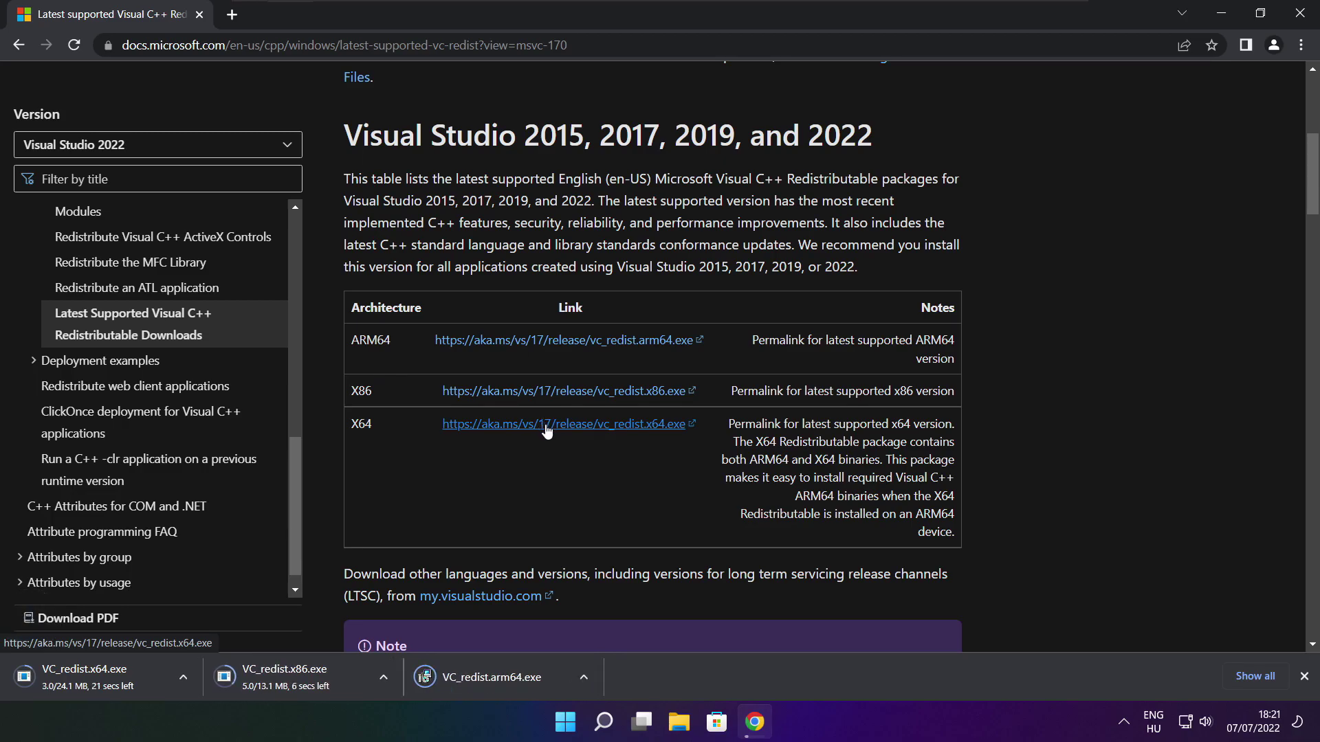
Run VC_redist.arm64.exe, accept the licence terms, attempt the install, and close the failed setup
{"action": "left_click", "coordinate": [502, 679]}
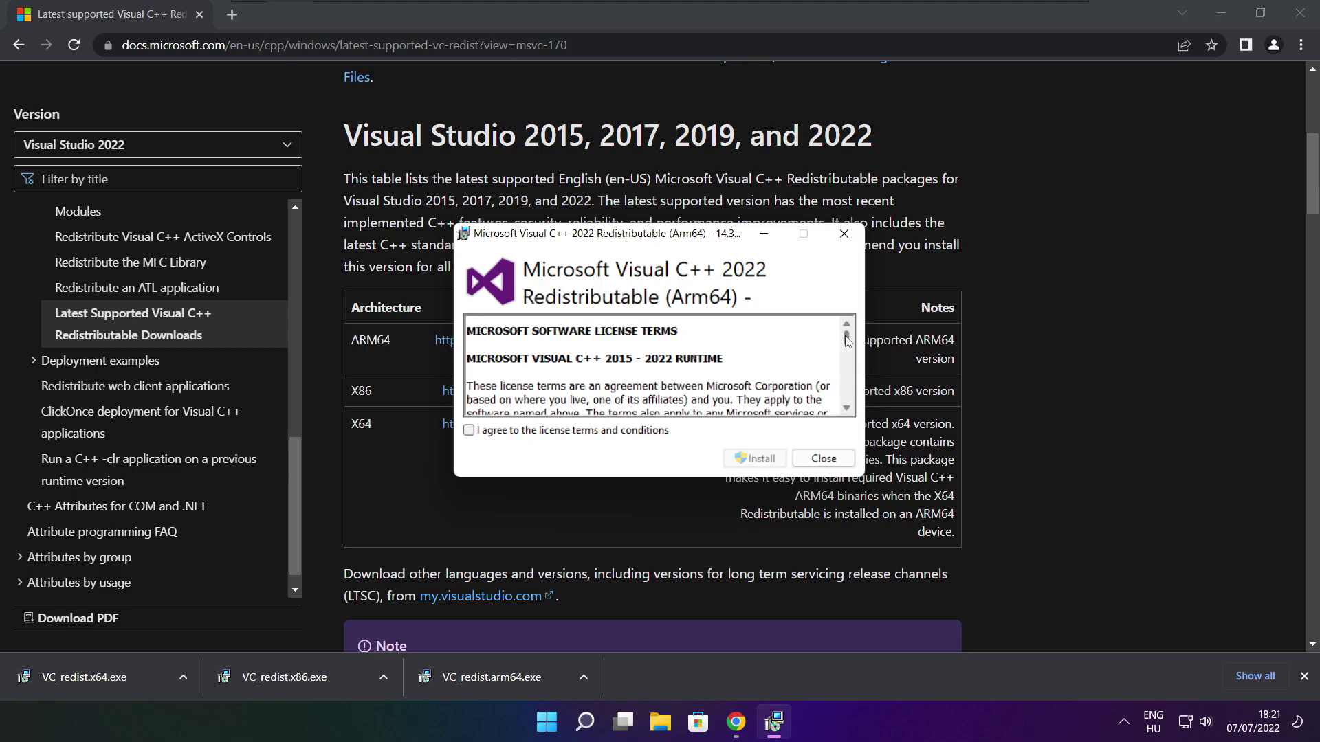
{"action": "left_click_drag", "start_coordinate": [847, 341], "coordinate": [846, 403]}
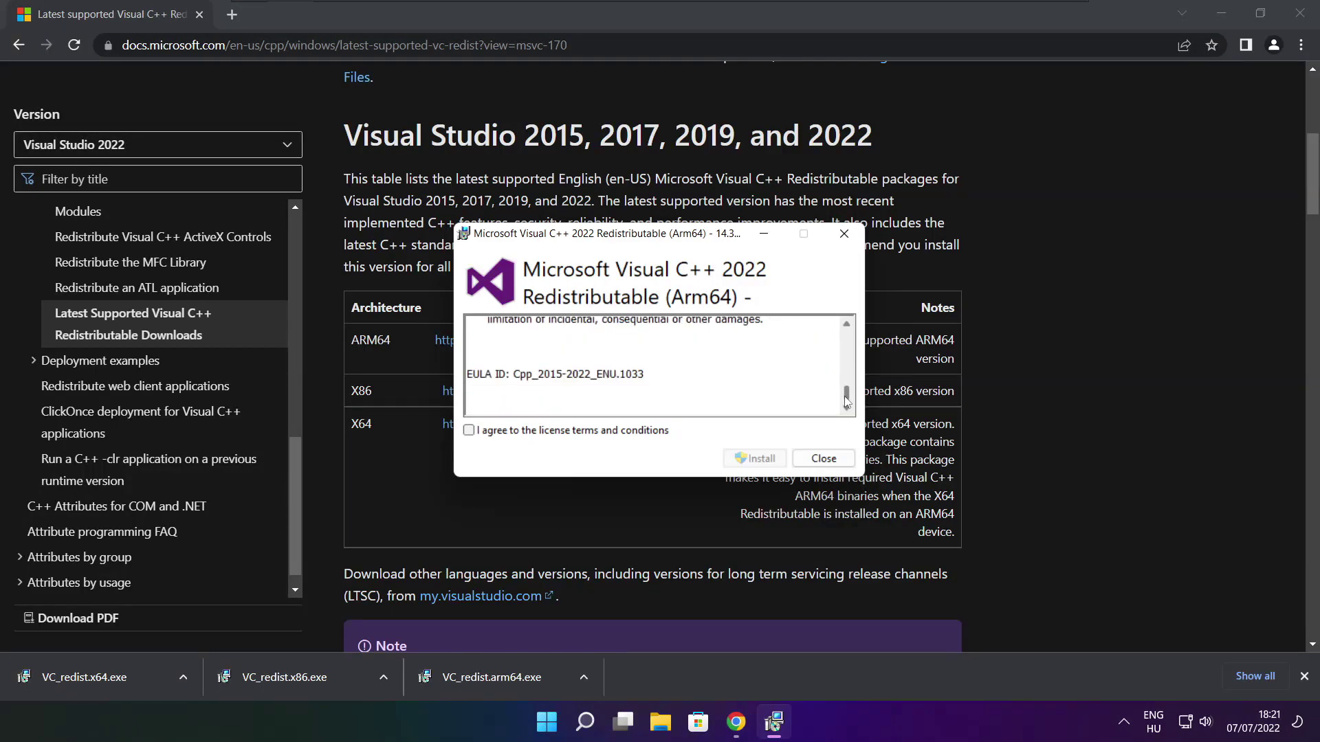
{"action": "left_click", "coordinate": [468, 431]}
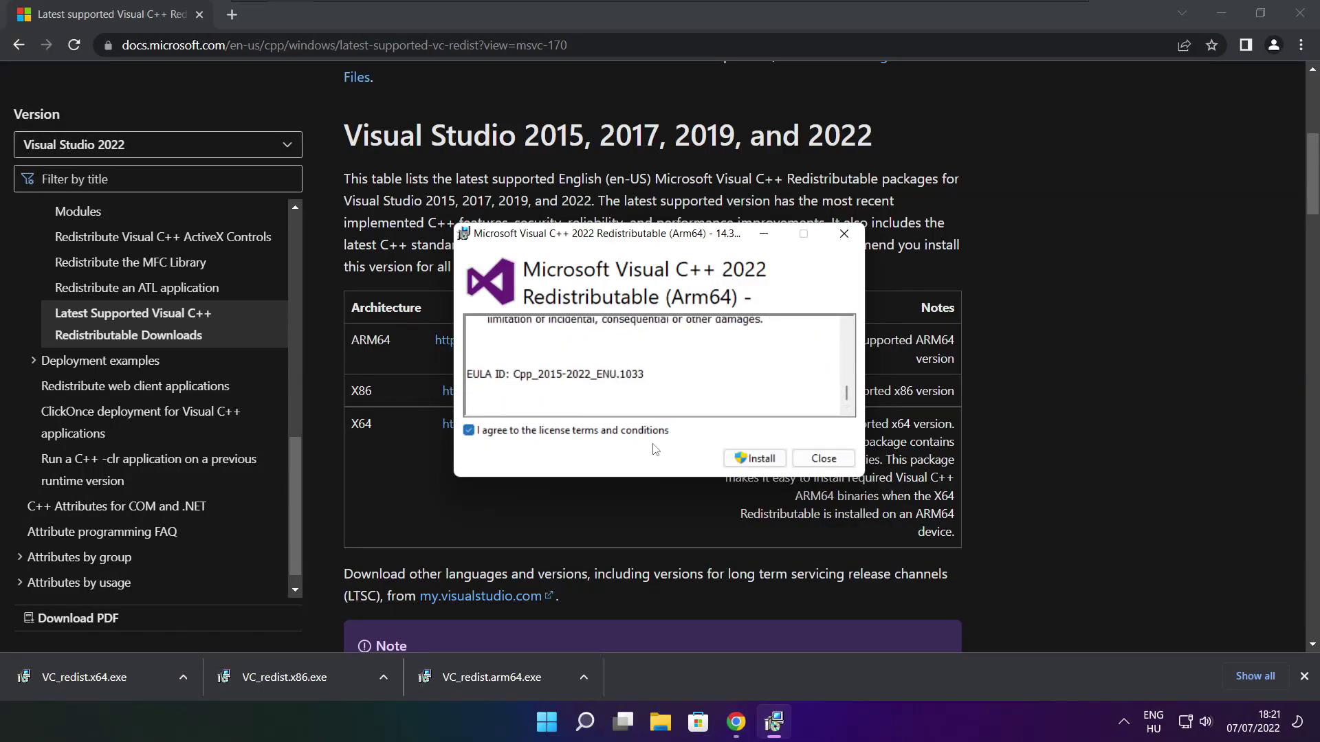
{"action": "left_click", "coordinate": [754, 459]}
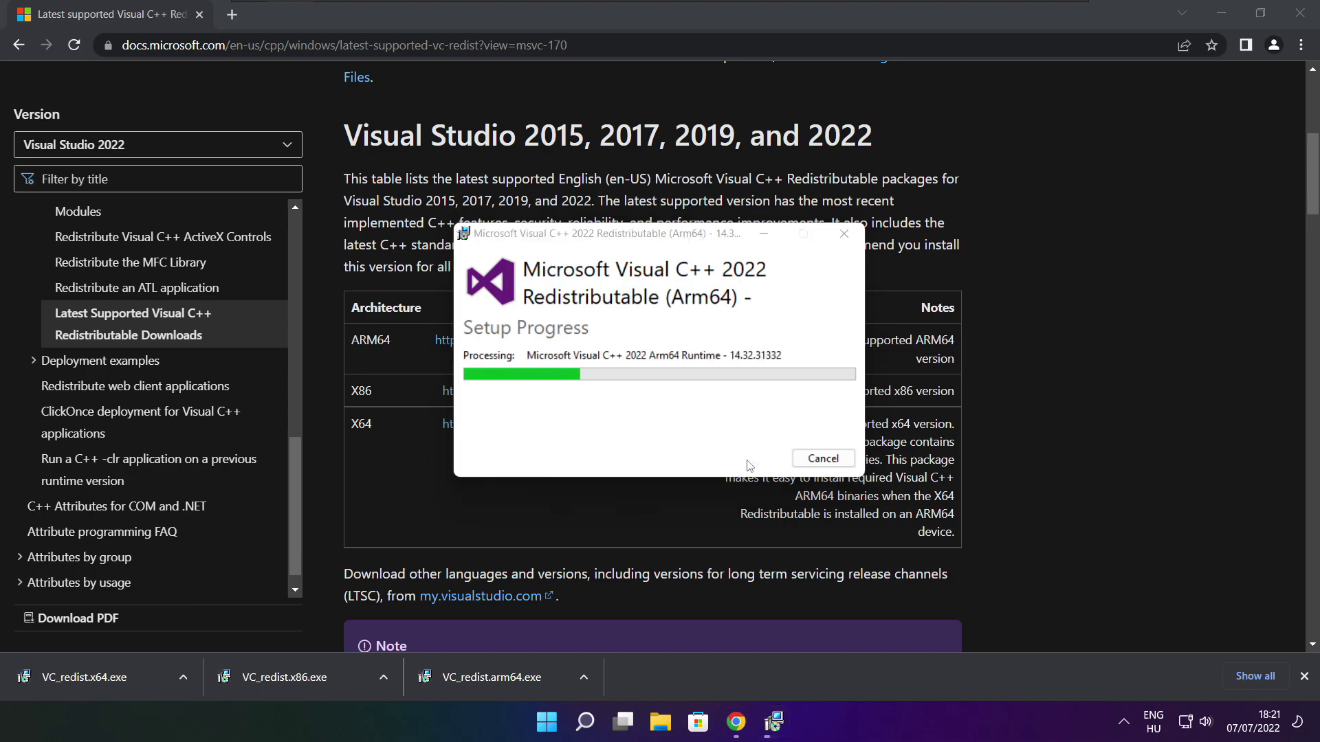
{"action": "left_click", "coordinate": [803, 462]}
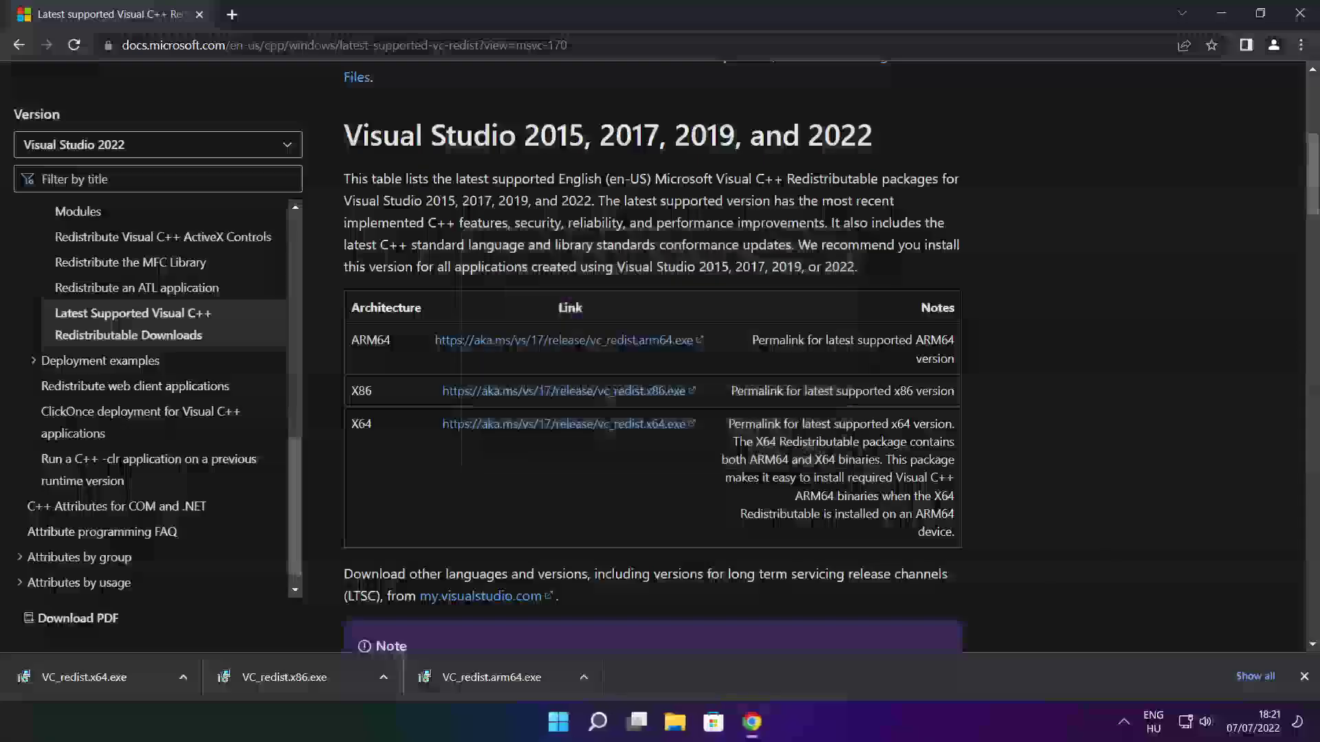
Install the x86 Visual C++ 2015-2022 redistributable from VC_redist.x86.exe, accepting the licence terms
{"action": "left_click", "coordinate": [311, 676]}
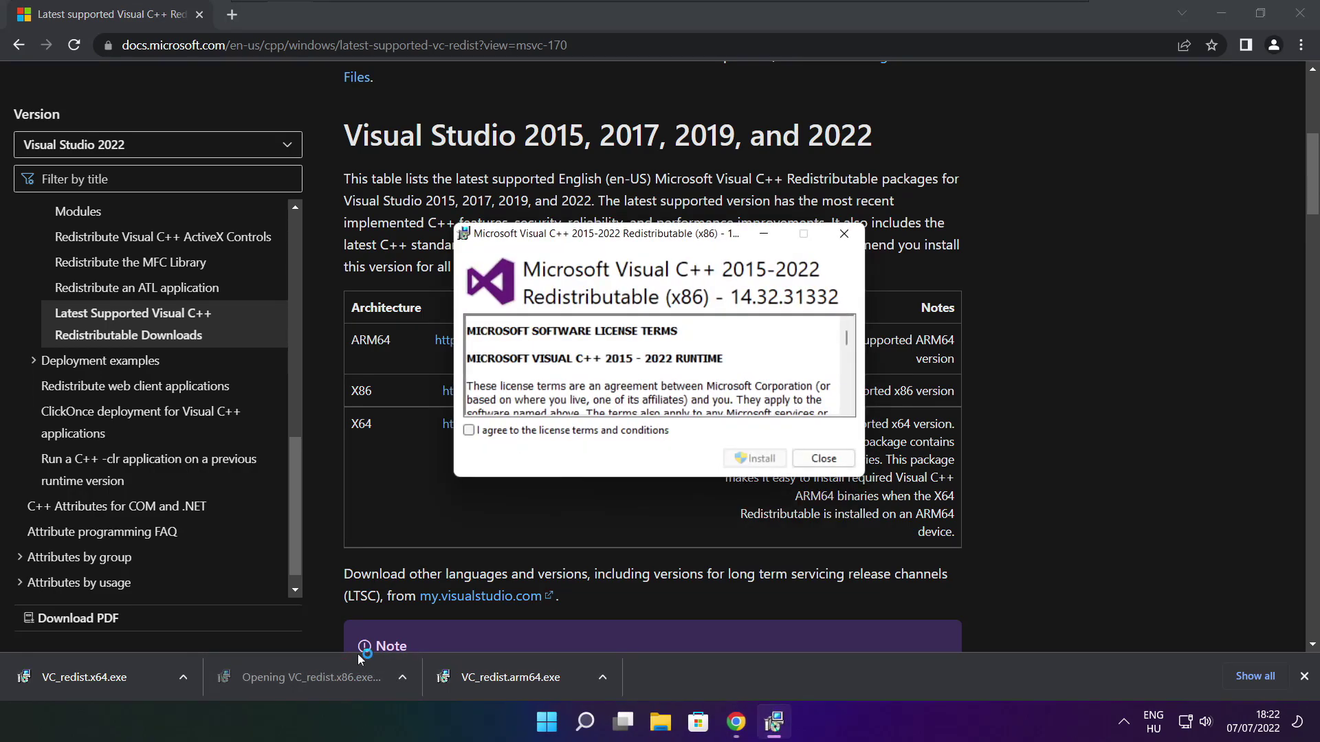
{"action": "left_click_drag", "start_coordinate": [848, 344], "coordinate": [850, 406]}
{"action": "left_click", "coordinate": [469, 431]}
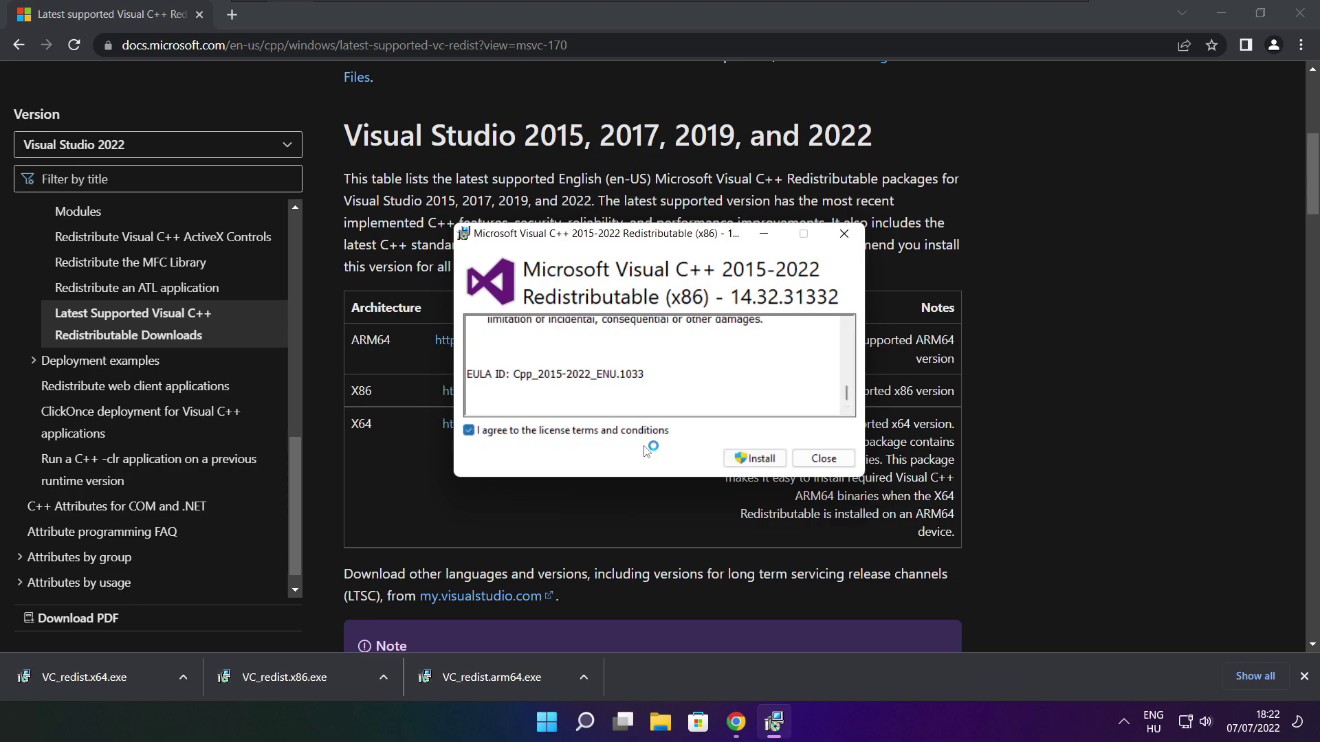
{"action": "left_click", "coordinate": [755, 459]}
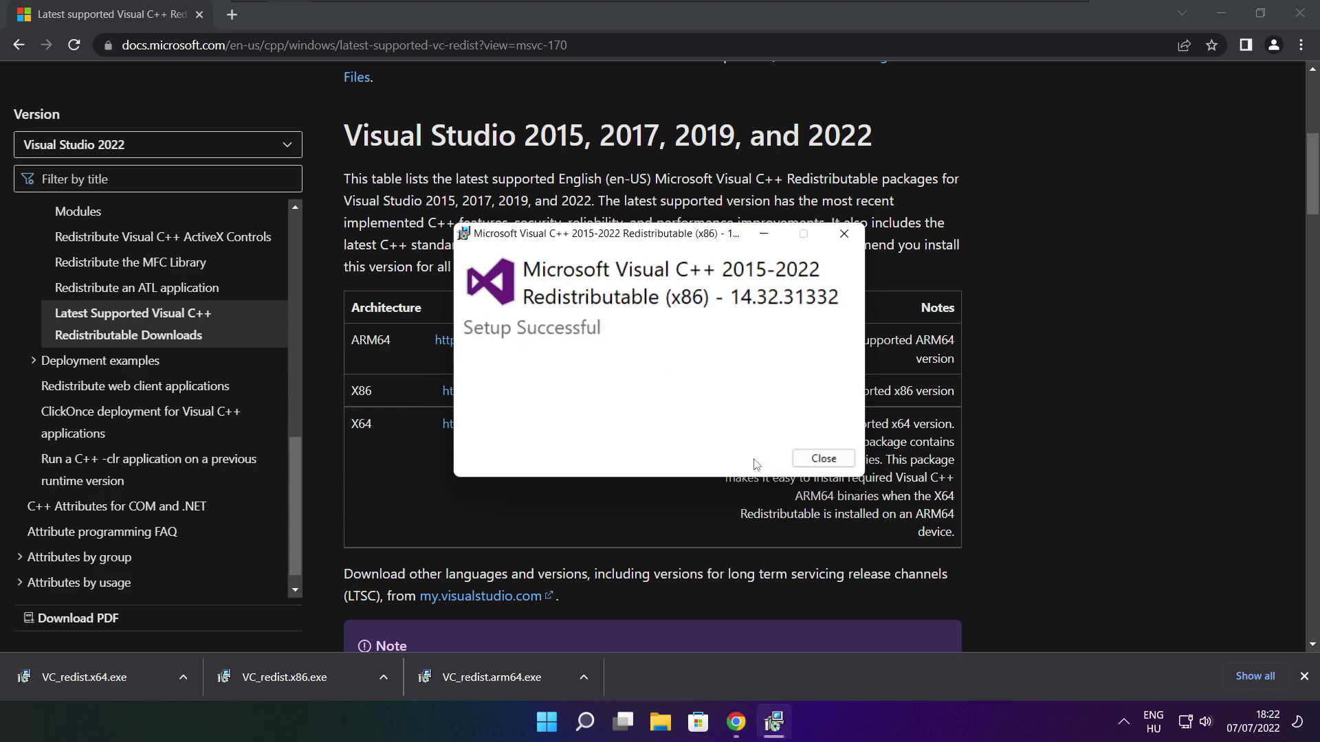
{"action": "left_click", "coordinate": [824, 458]}
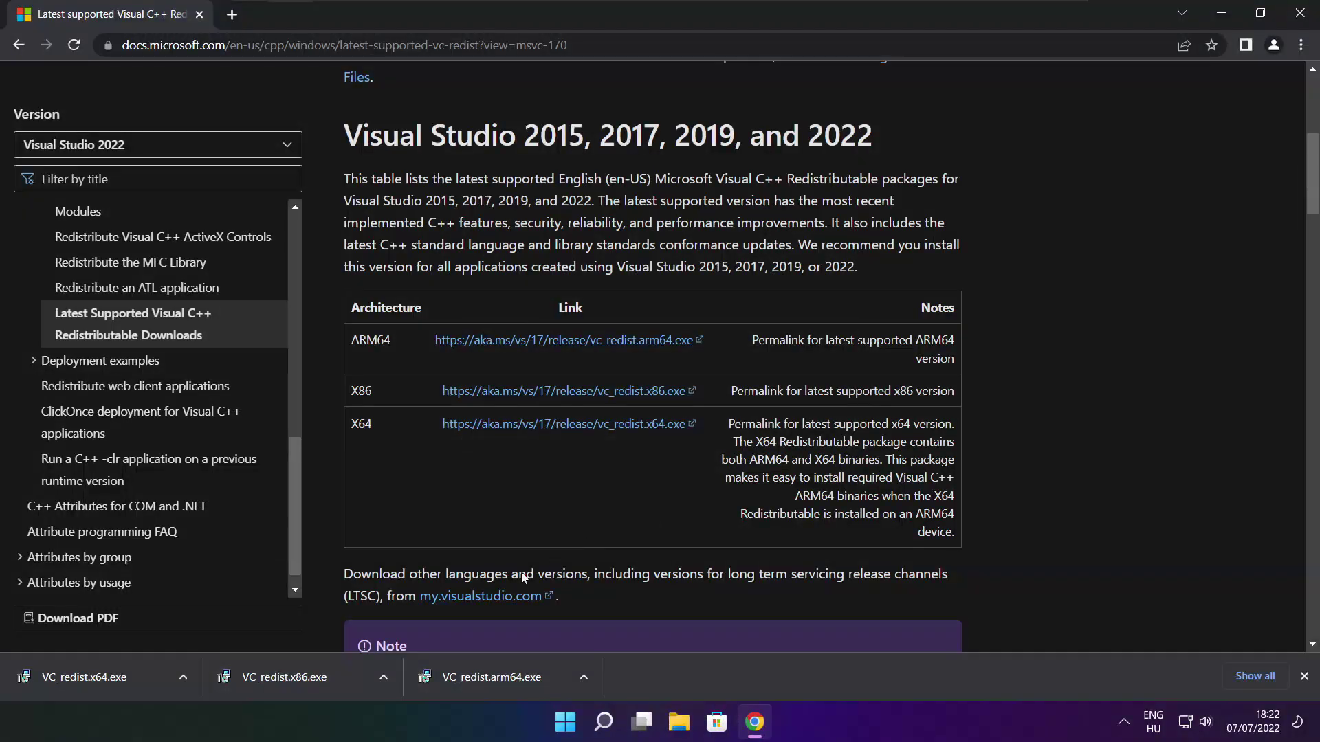
Install the x64 Visual C++ 2015-2022 redistributable 14.32.31332 from VC_redist.x64.exe
{"action": "left_click", "coordinate": [103, 677]}
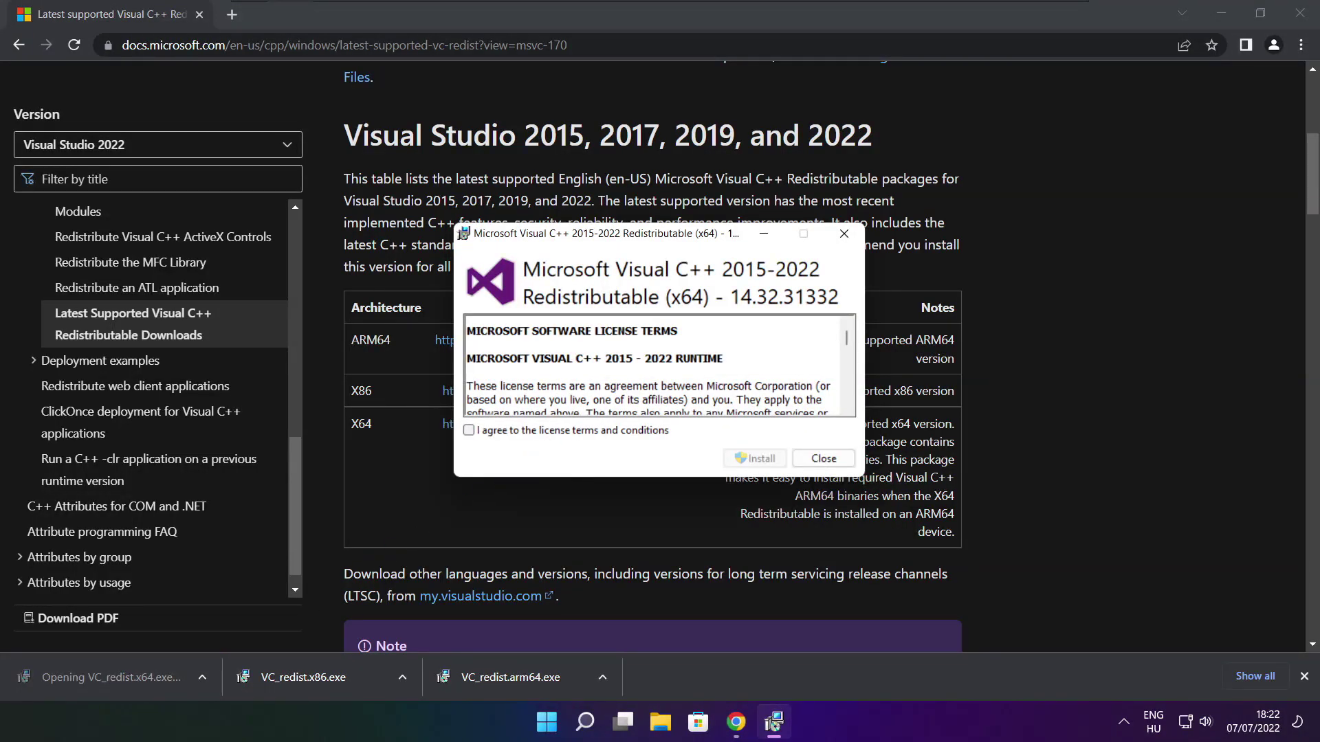
{"action": "left_click_drag", "start_coordinate": [846, 338], "coordinate": [847, 407]}
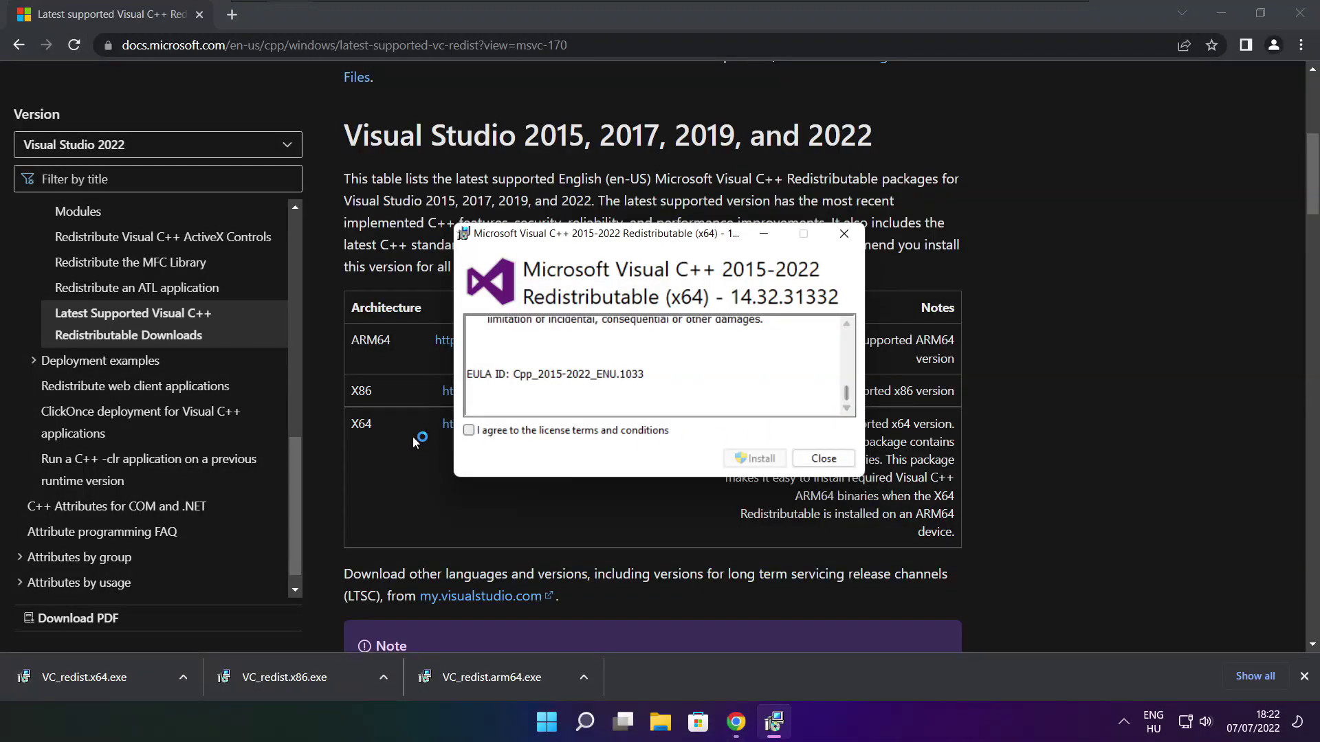
{"action": "left_click", "coordinate": [469, 430]}
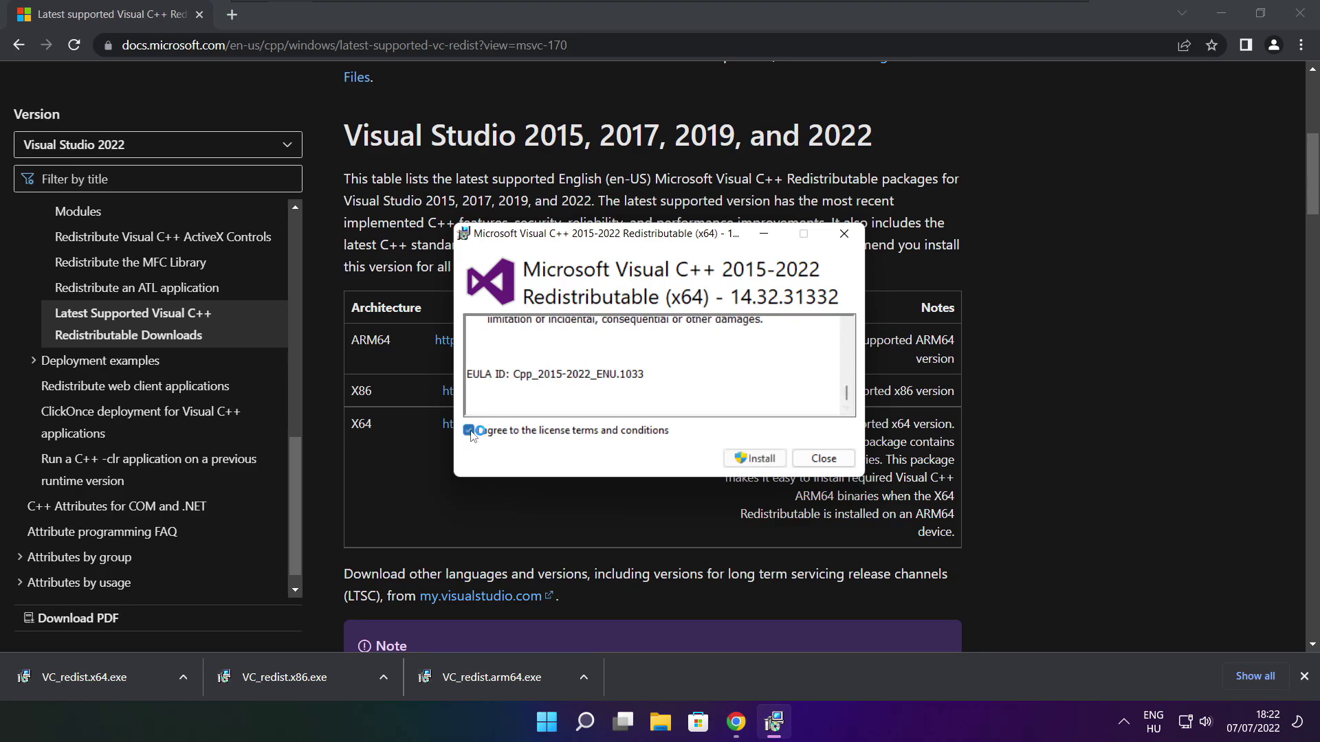
{"action": "left_click", "coordinate": [759, 463]}
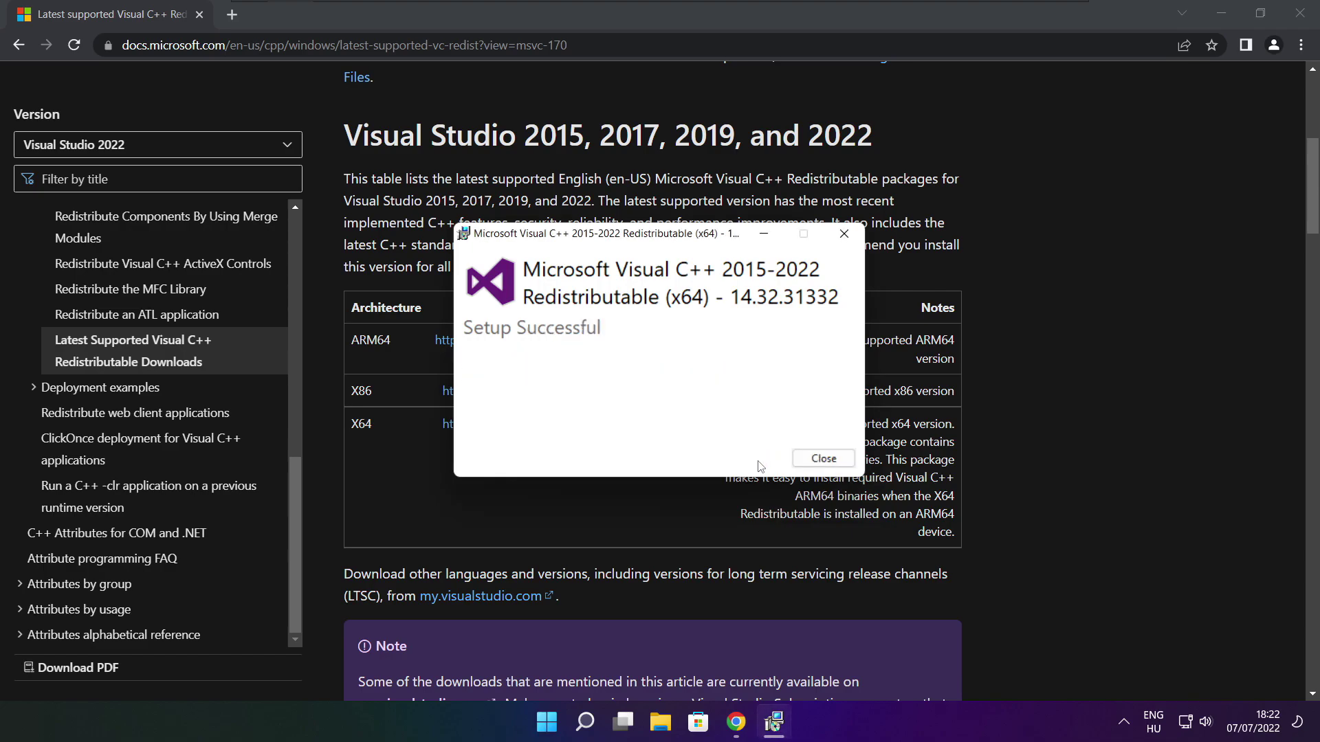
{"action": "left_click", "coordinate": [823, 459]}
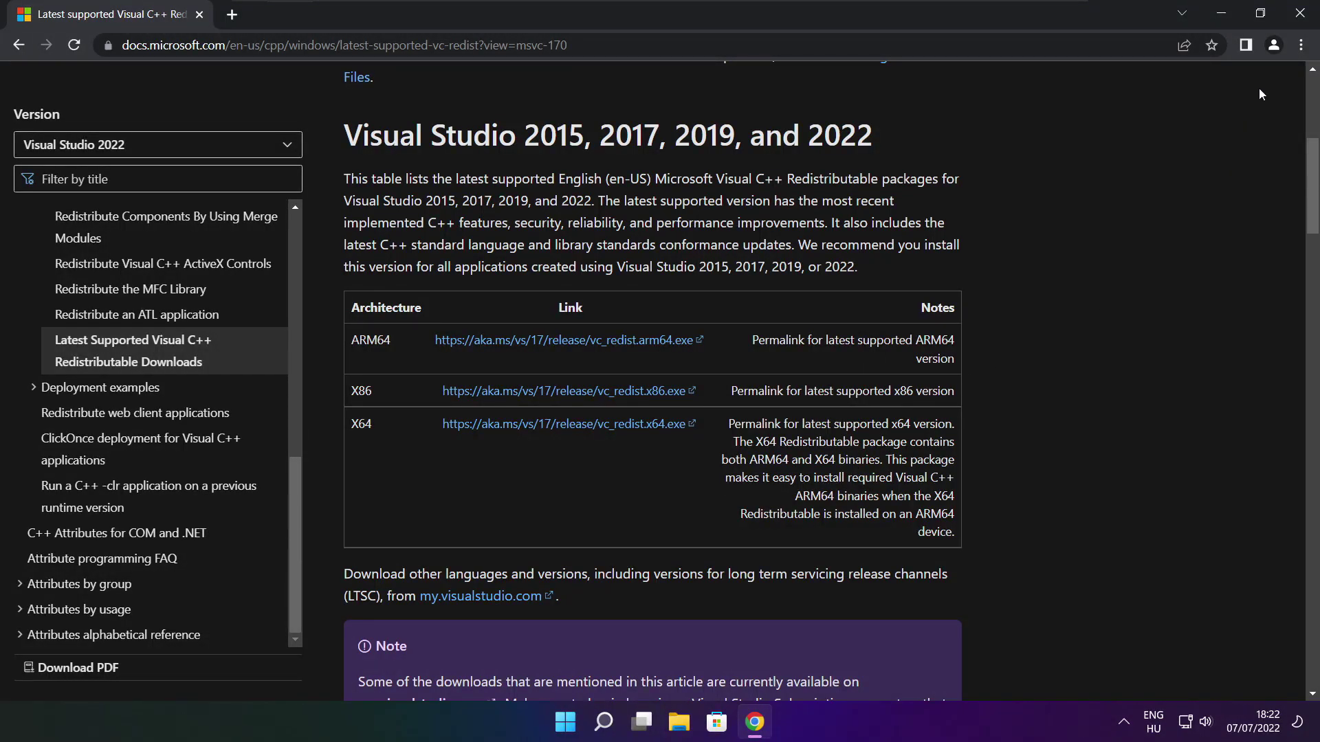
Close Chrome and restart the PC from the Start menu's power options
{"action": "left_click", "coordinate": [1303, 18]}
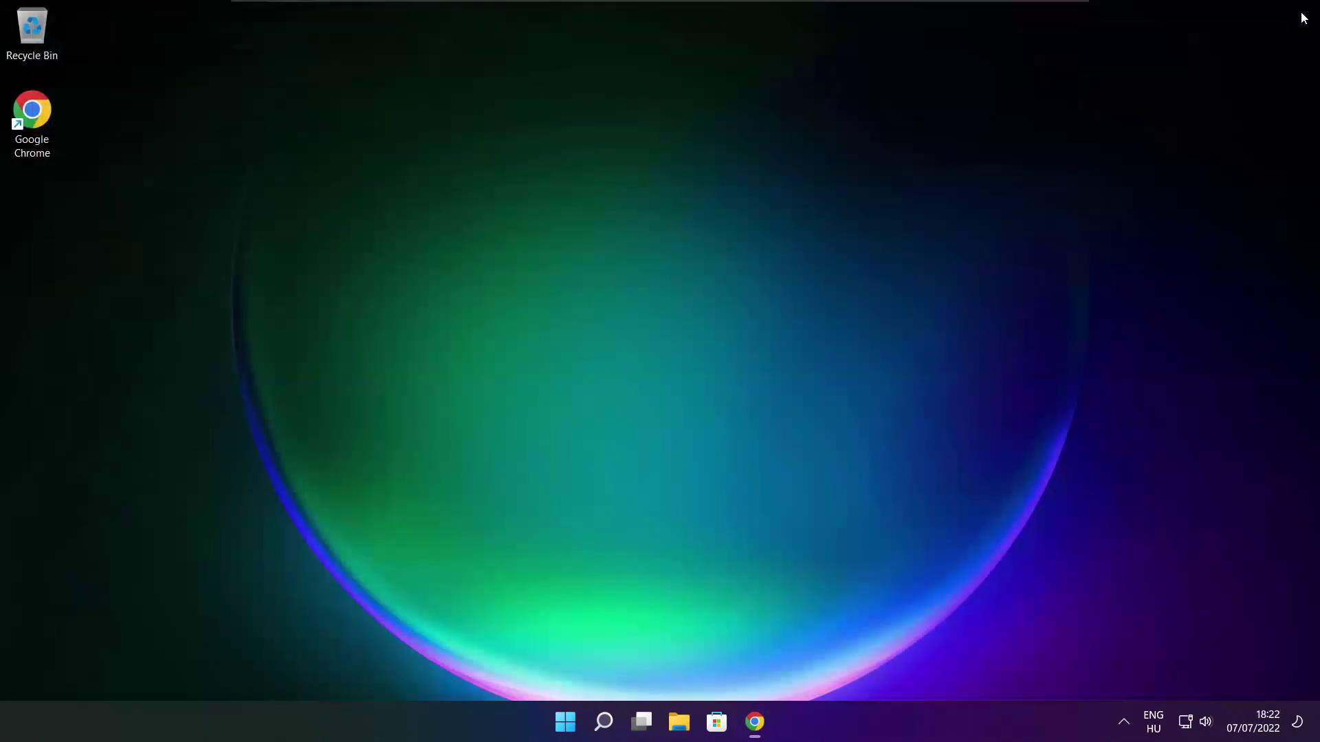
{"action": "left_click", "coordinate": [568, 725]}
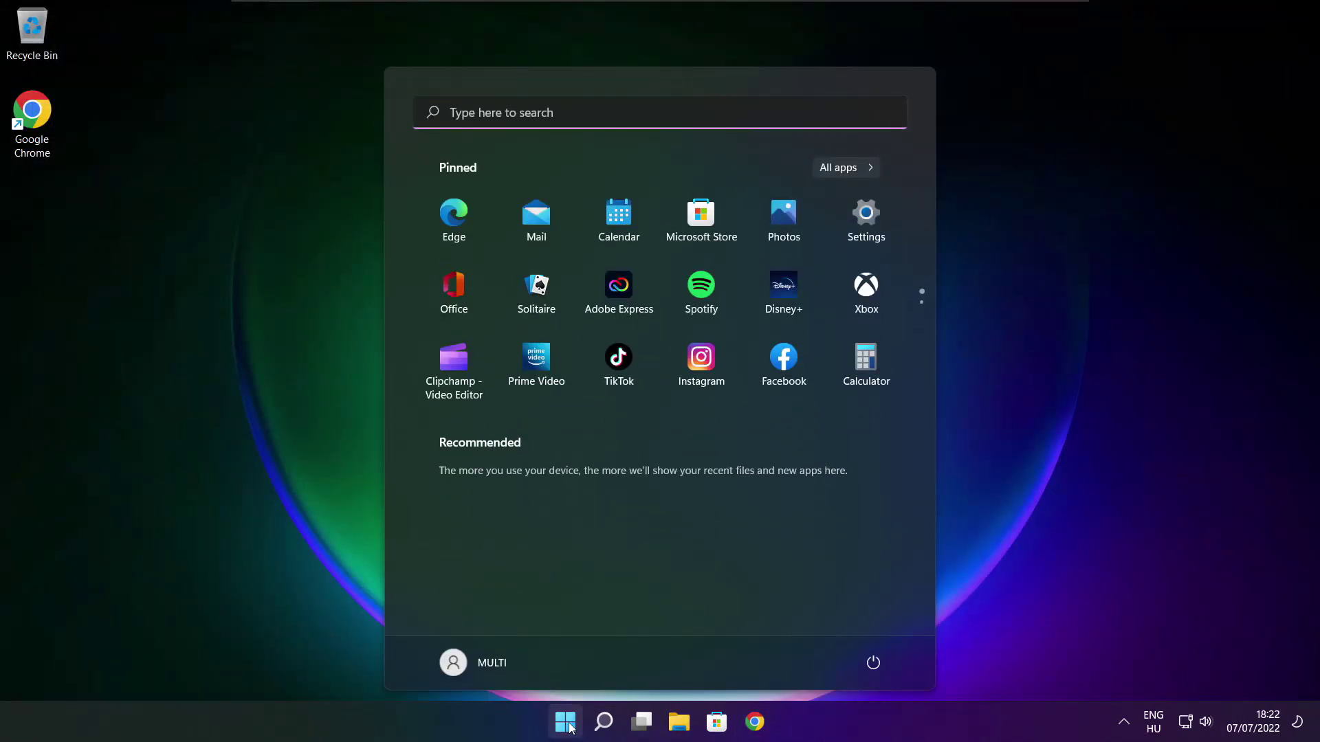
{"action": "left_click", "coordinate": [872, 665]}
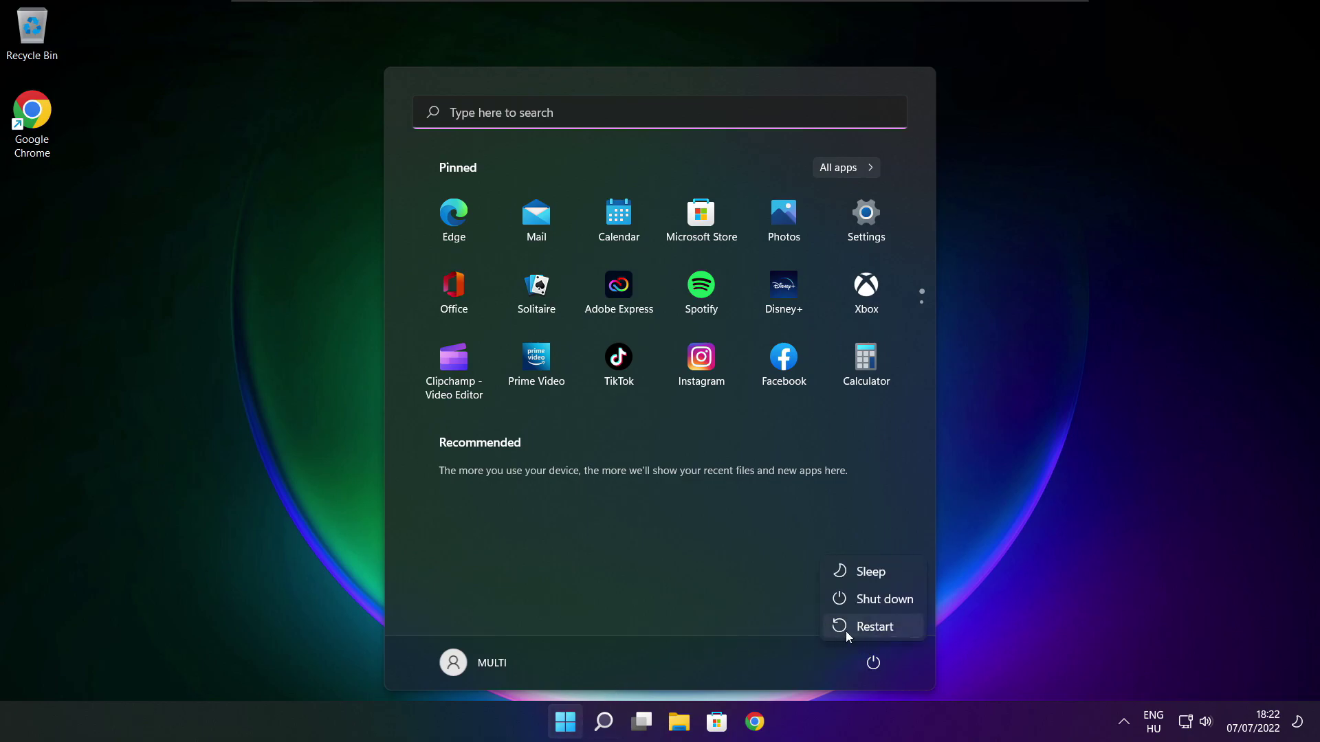
{"action": "left_click", "coordinate": [884, 629]}
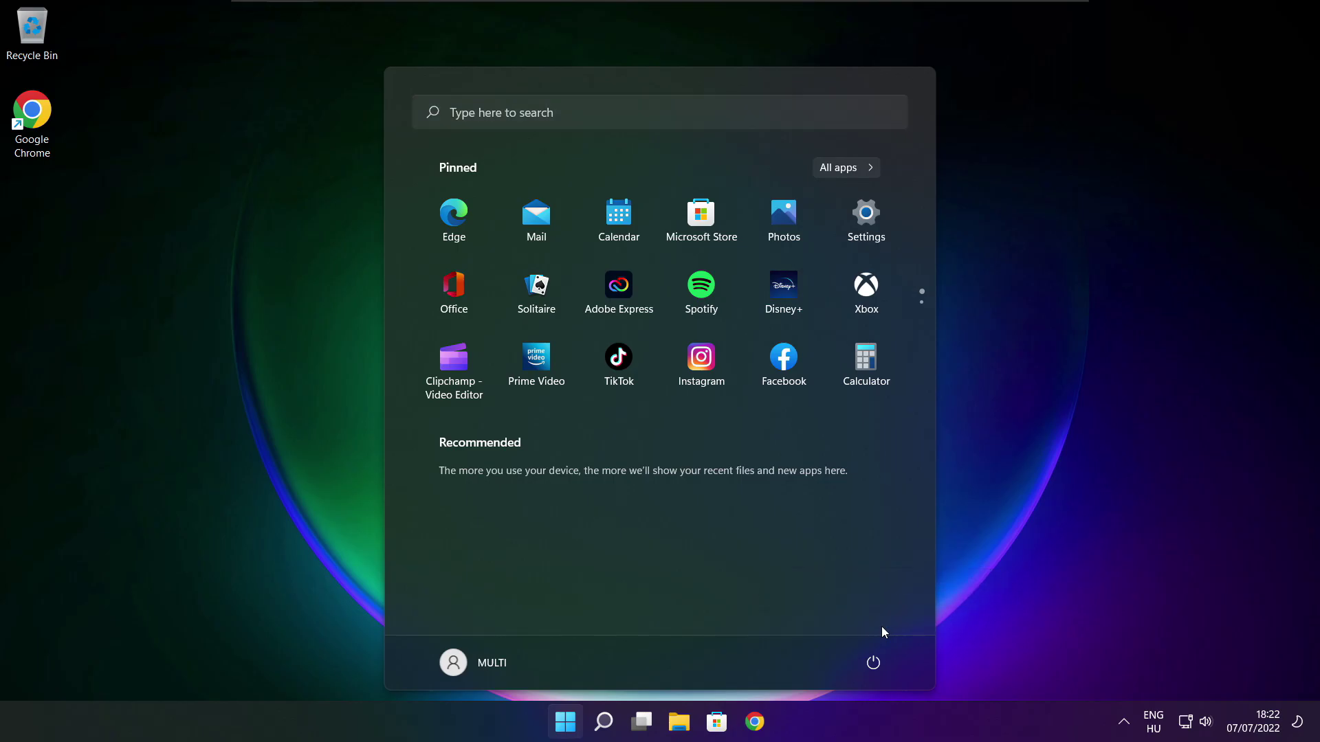